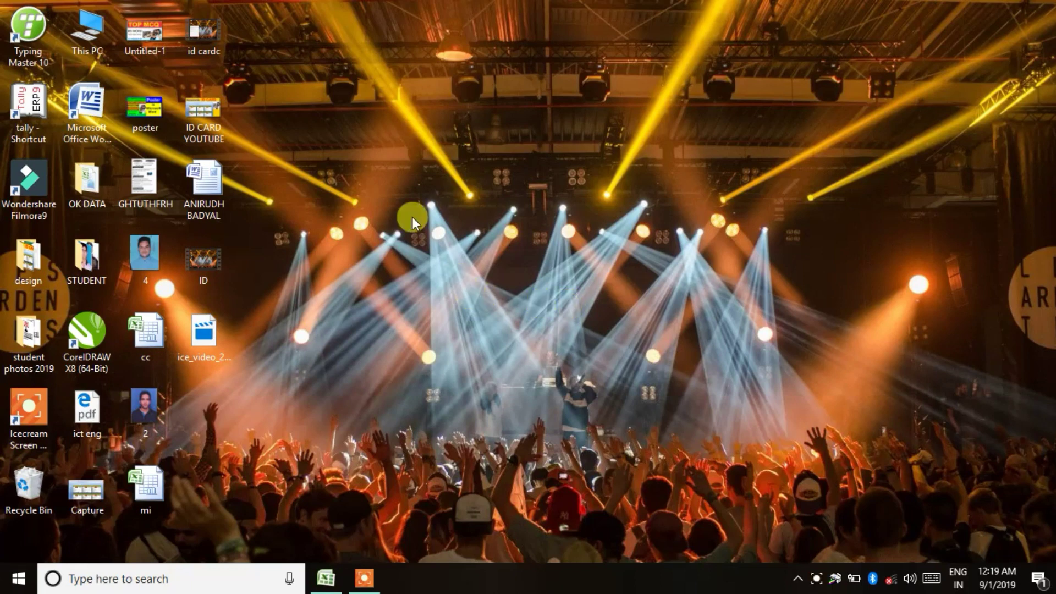
Launch Microsoft Word 2007 from its desktop shortcut to get a blank Document1.
{"action": "right_click", "coordinate": [91, 111]}
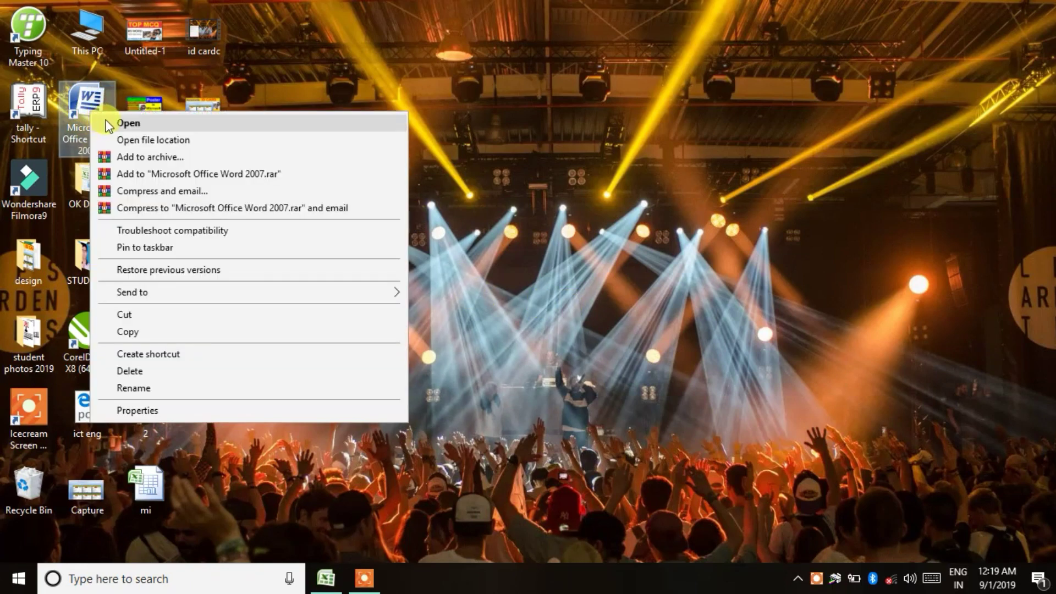
{"action": "left_click", "coordinate": [128, 124]}
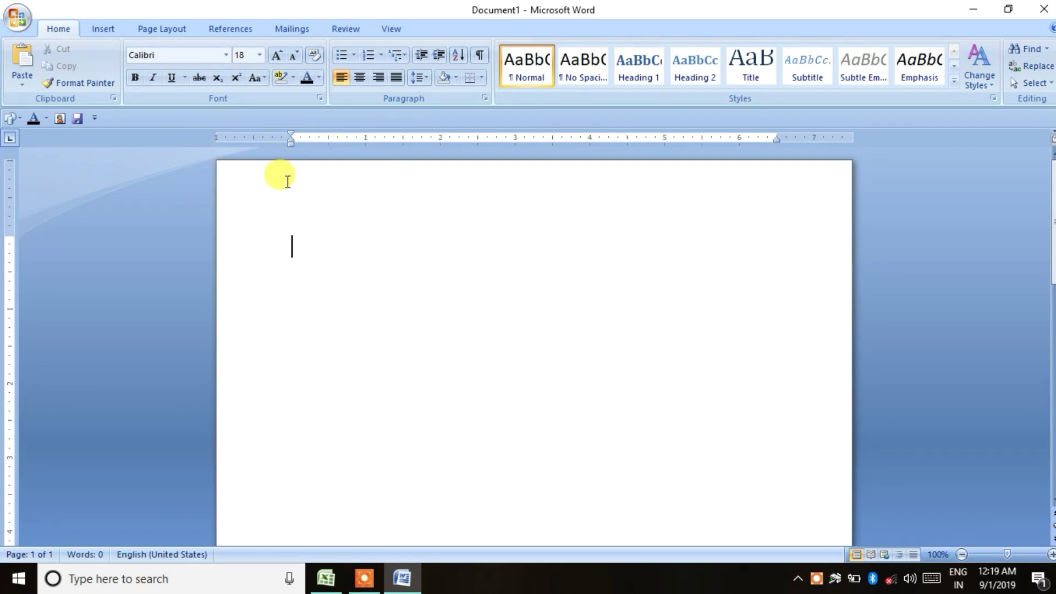
Set the document's paper size to A4 (210 x 297 mm).
{"action": "left_click", "coordinate": [160, 31]}
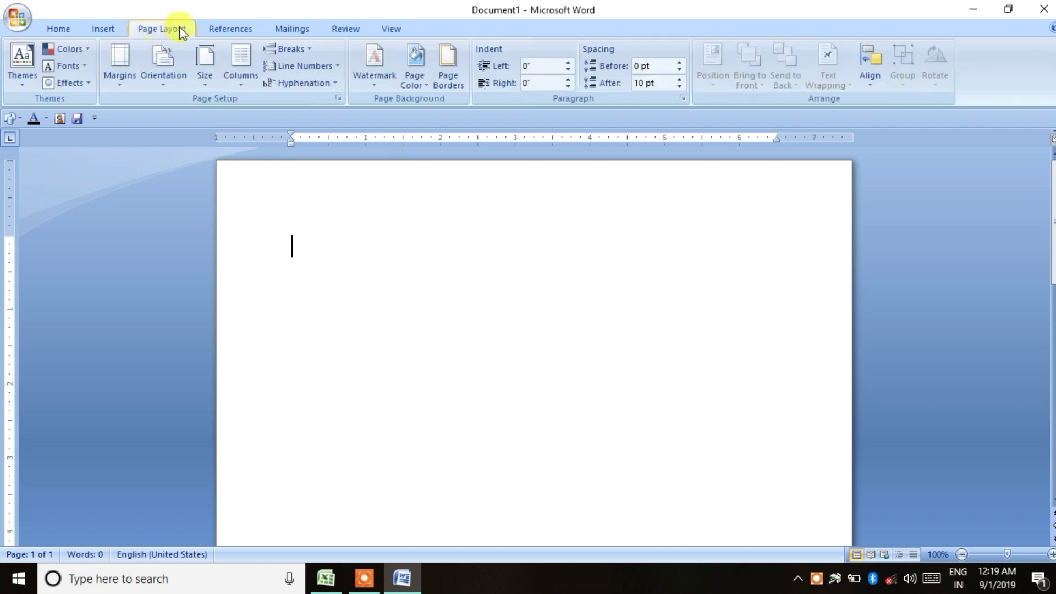
{"action": "left_click", "coordinate": [206, 86]}
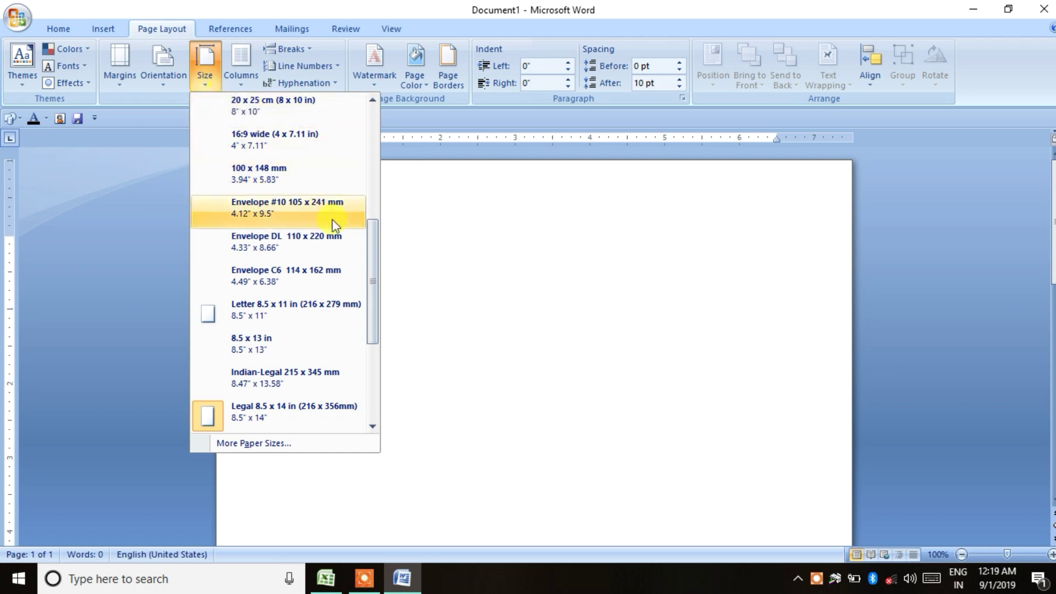
{"action": "left_click_drag", "start_coordinate": [376, 259], "coordinate": [366, 118]}
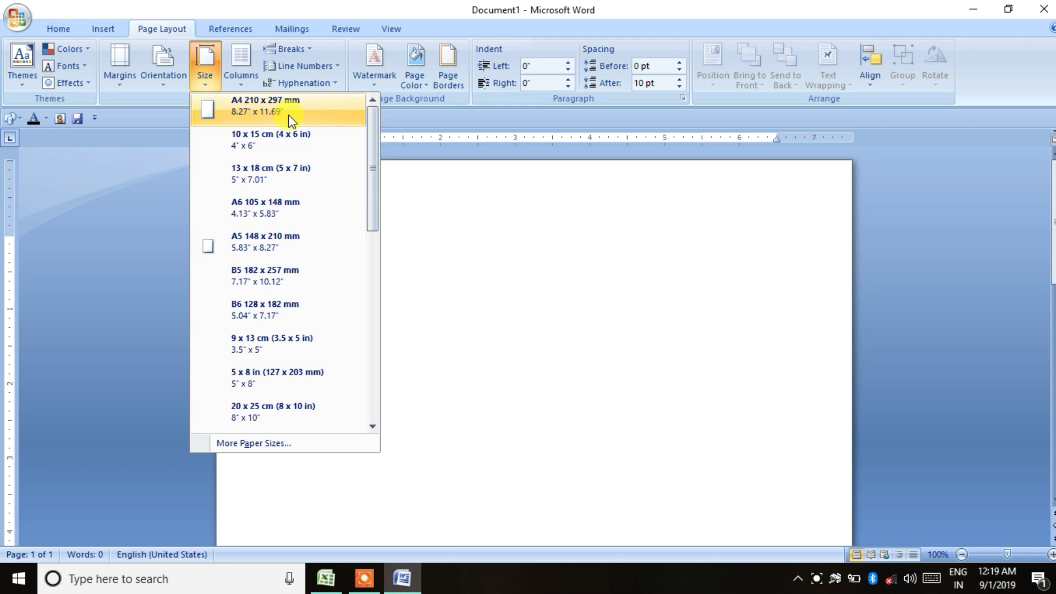
{"action": "left_click", "coordinate": [256, 118]}
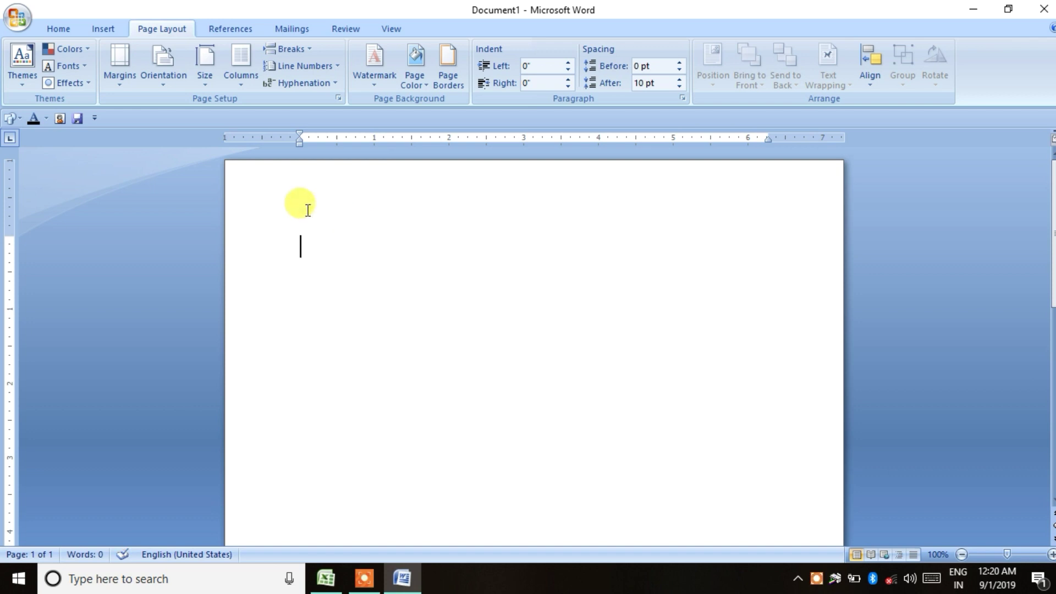
Insert a table with 3 columns and 2 rows.
{"action": "left_click", "coordinate": [102, 29]}
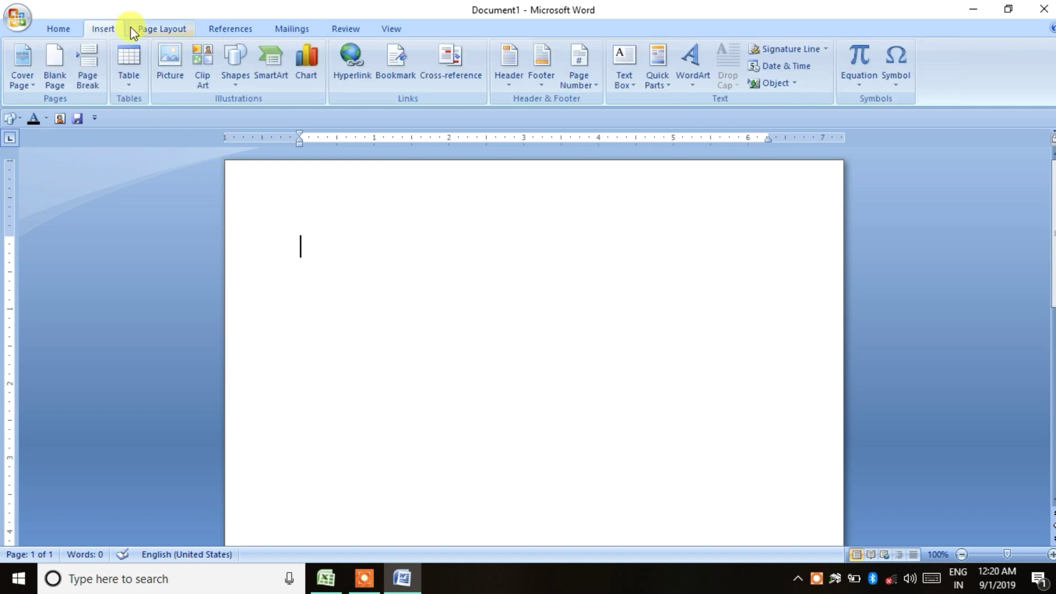
{"action": "left_click", "coordinate": [127, 84]}
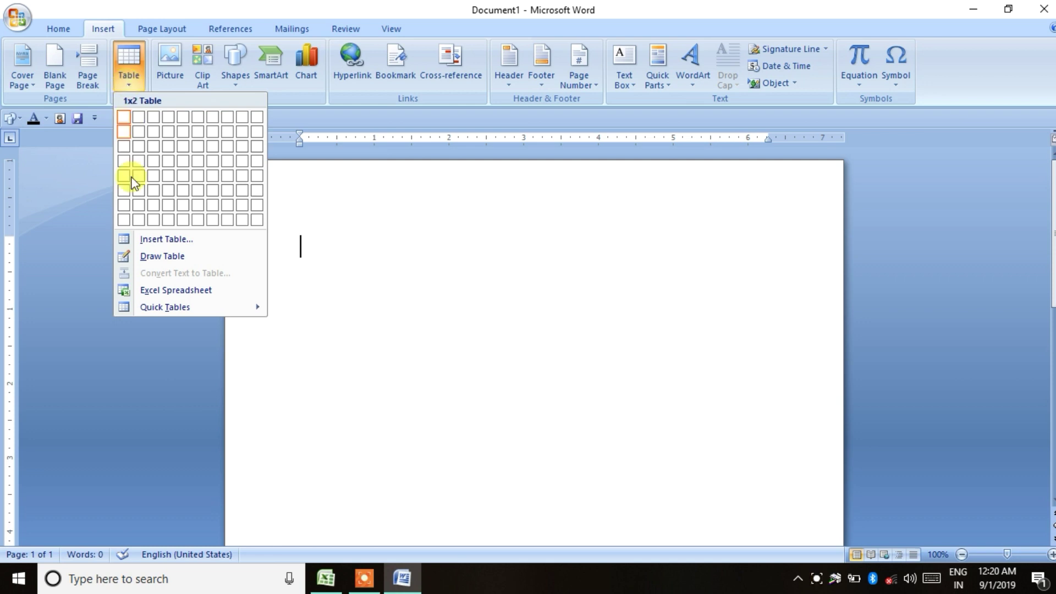
{"action": "left_click", "coordinate": [151, 240]}
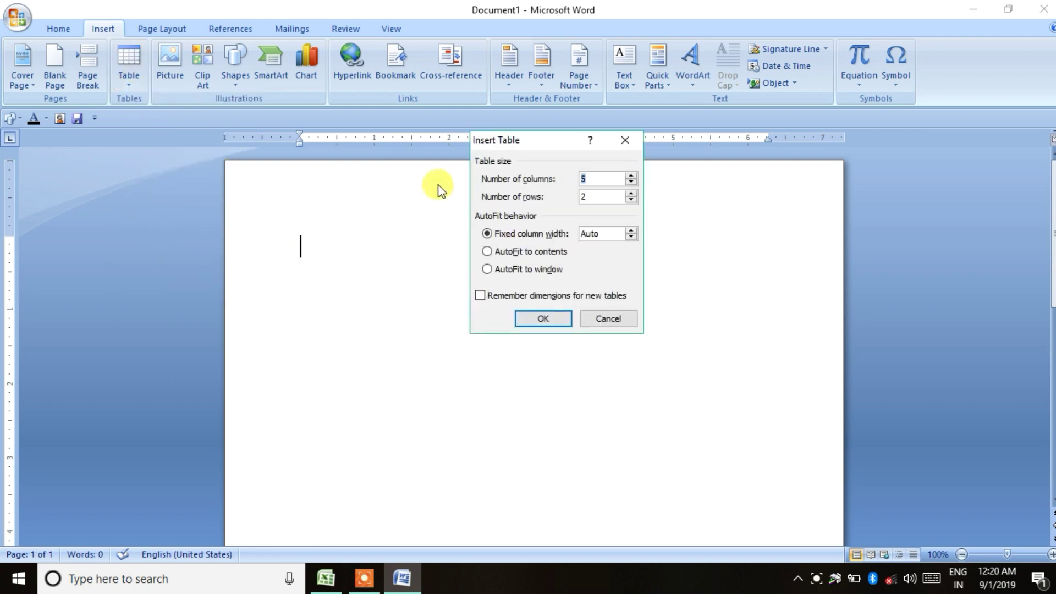
{"action": "left_click_drag", "start_coordinate": [531, 142], "coordinate": [511, 143]}
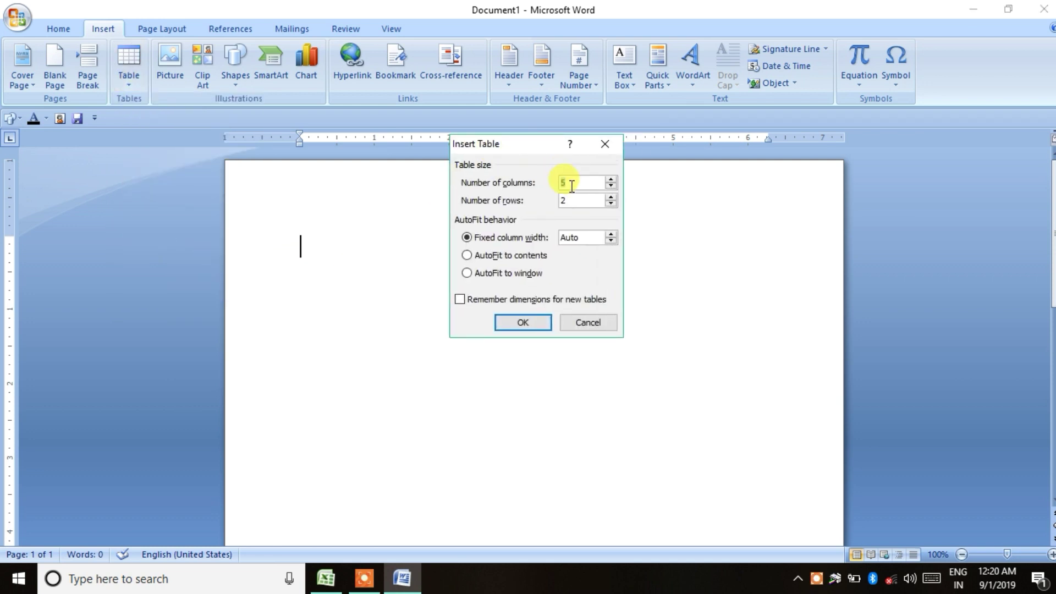
{"action": "key", "text": "BackSpace"}
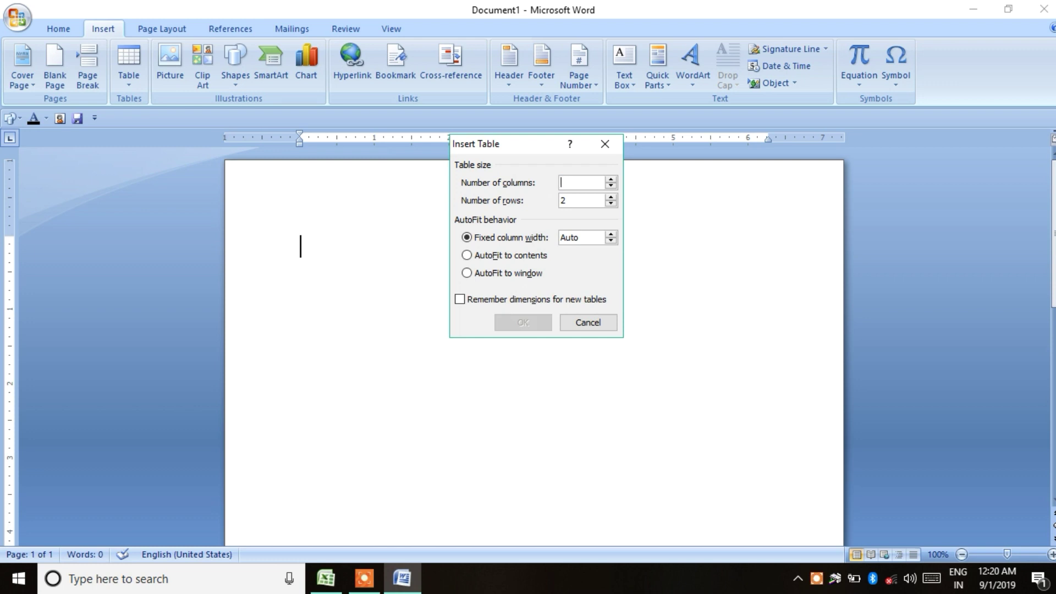
{"action": "type", "text": "3"}
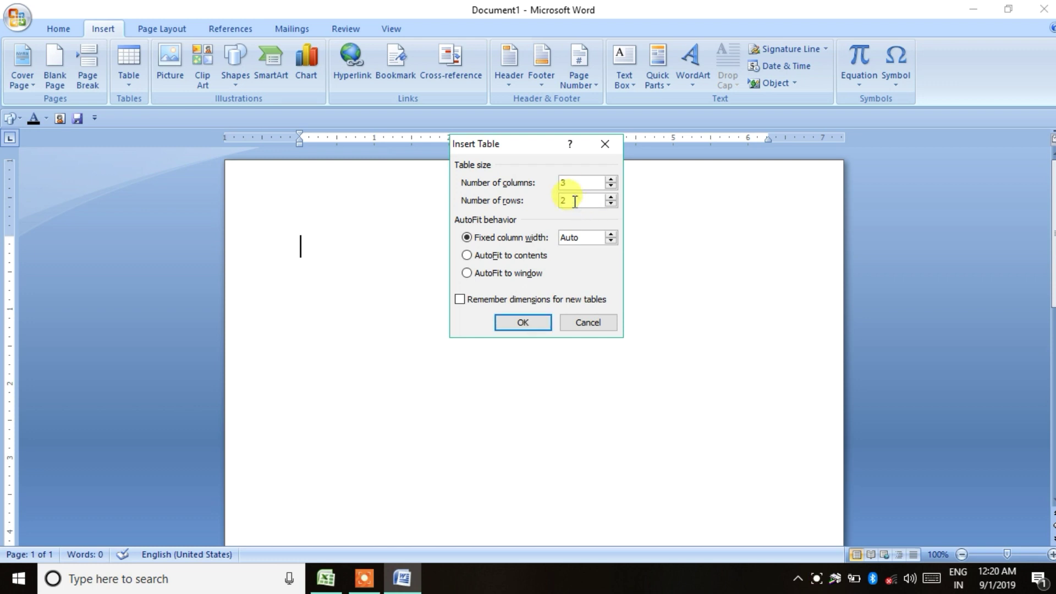
{"action": "key", "text": "BackSpace"}
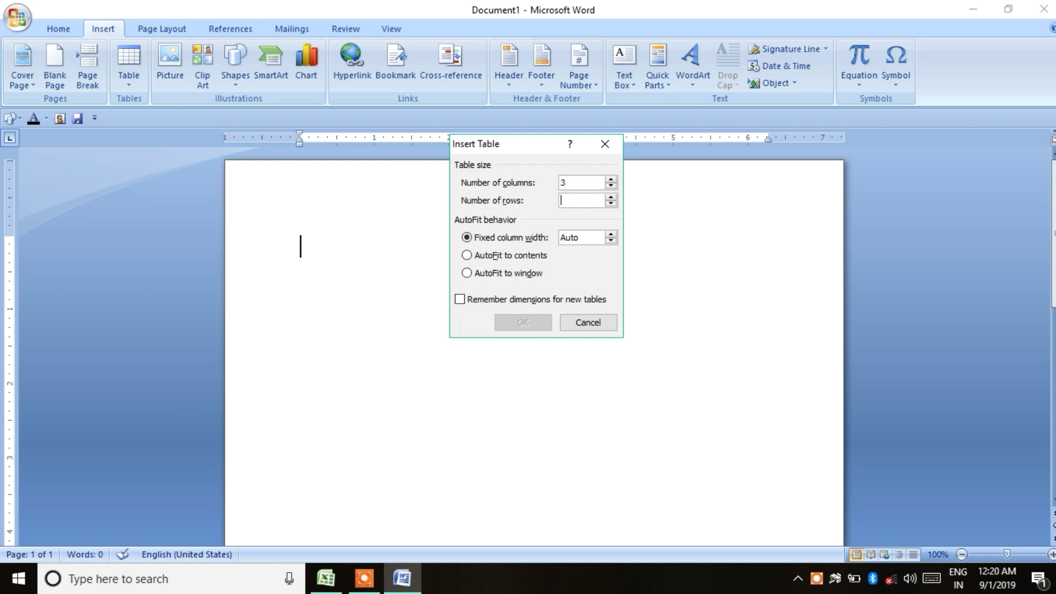
{"action": "type", "text": "1"}
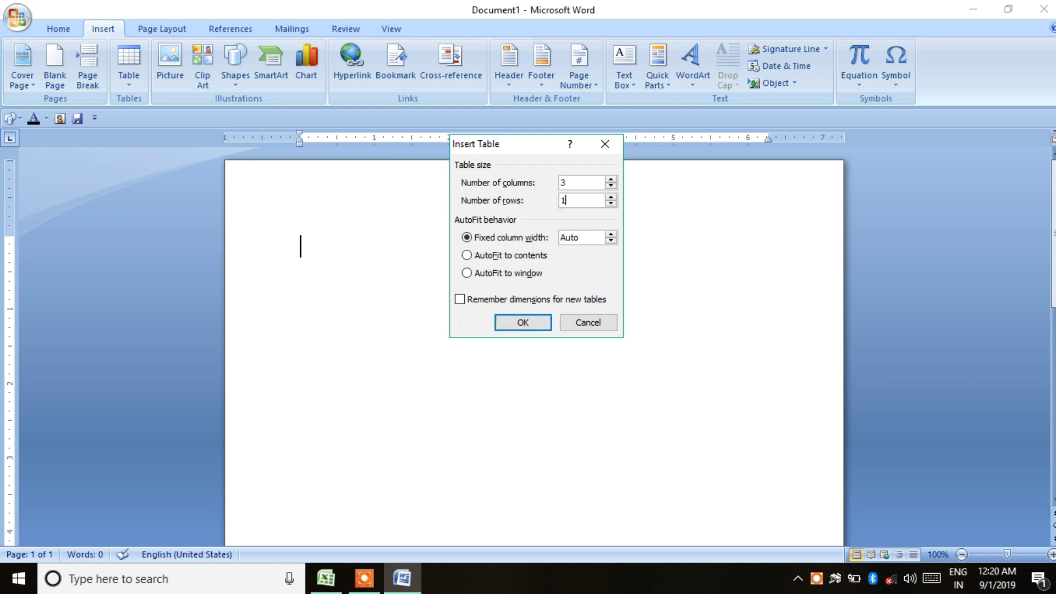
{"action": "type", "text": "0"}
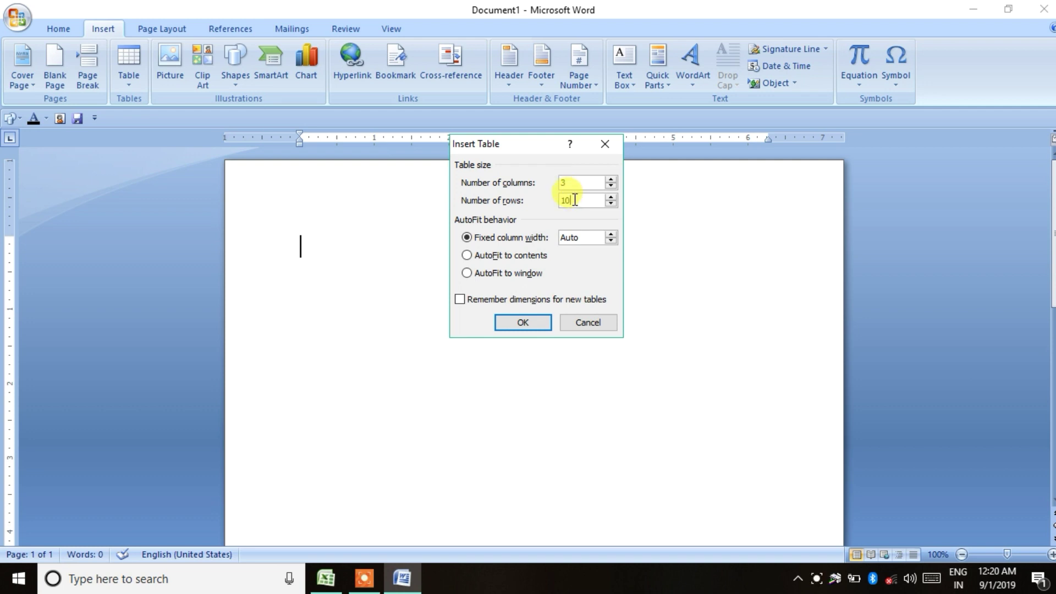
{"action": "key", "text": "BackSpace"}
{"action": "key", "text": "BackSpace"}
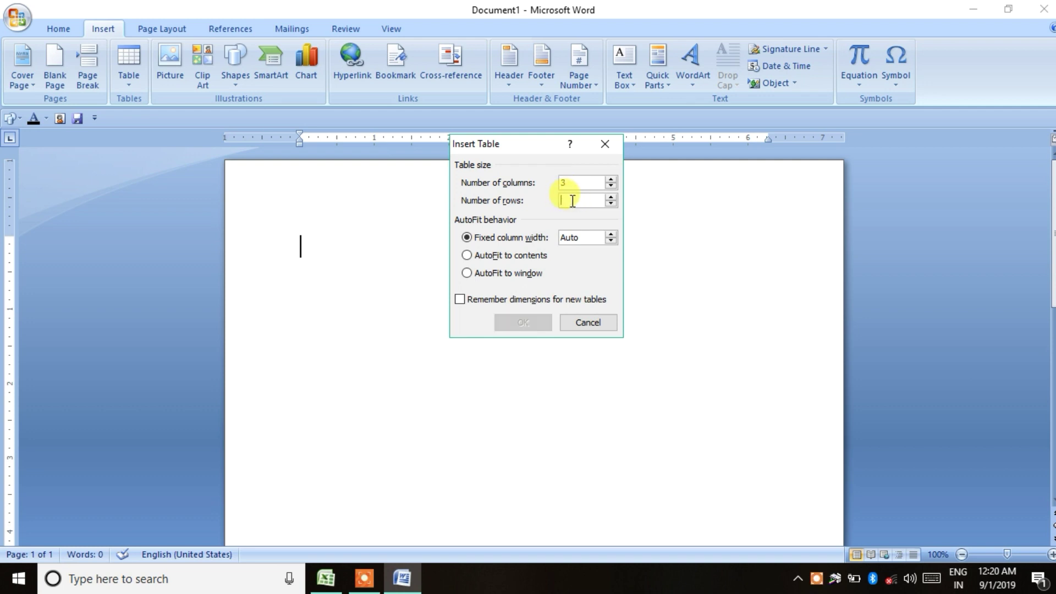
{"action": "type", "text": "2"}
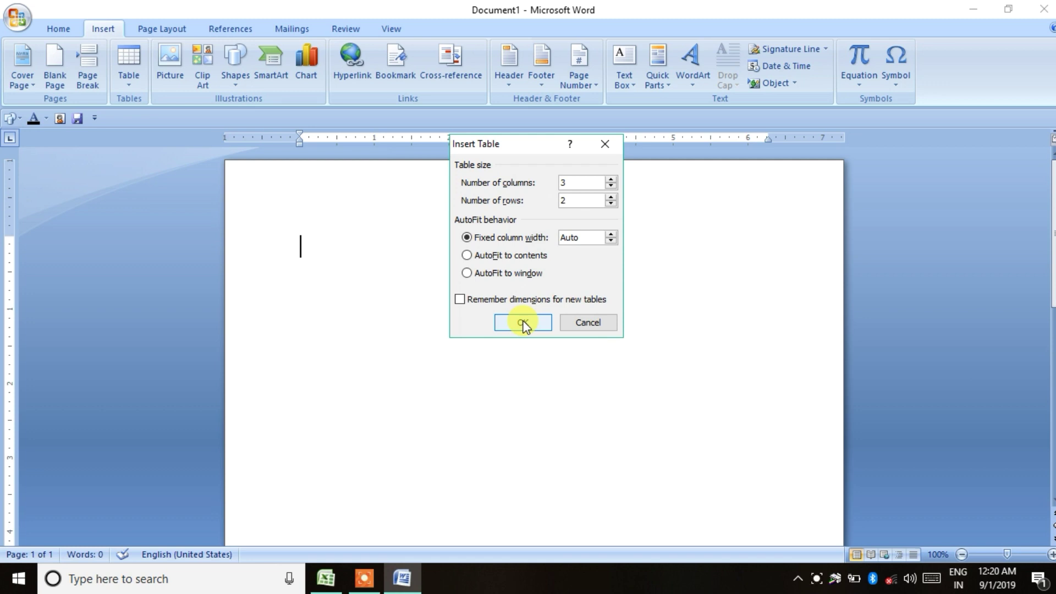
{"action": "left_click", "coordinate": [530, 325]}
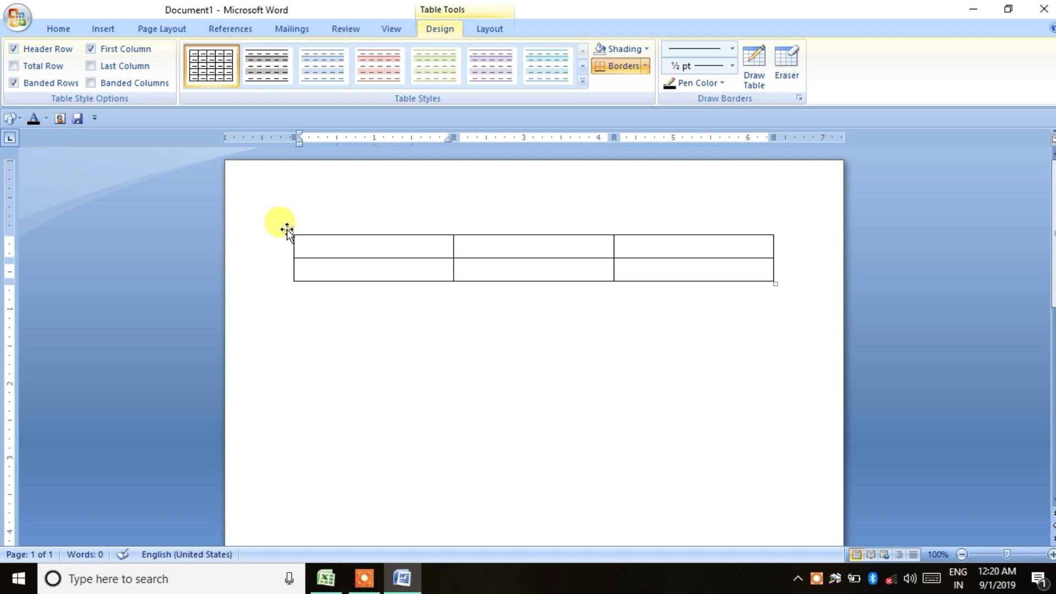
Select the whole new table.
{"action": "left_click", "coordinate": [289, 230]}
{"action": "left_click", "coordinate": [309, 244]}
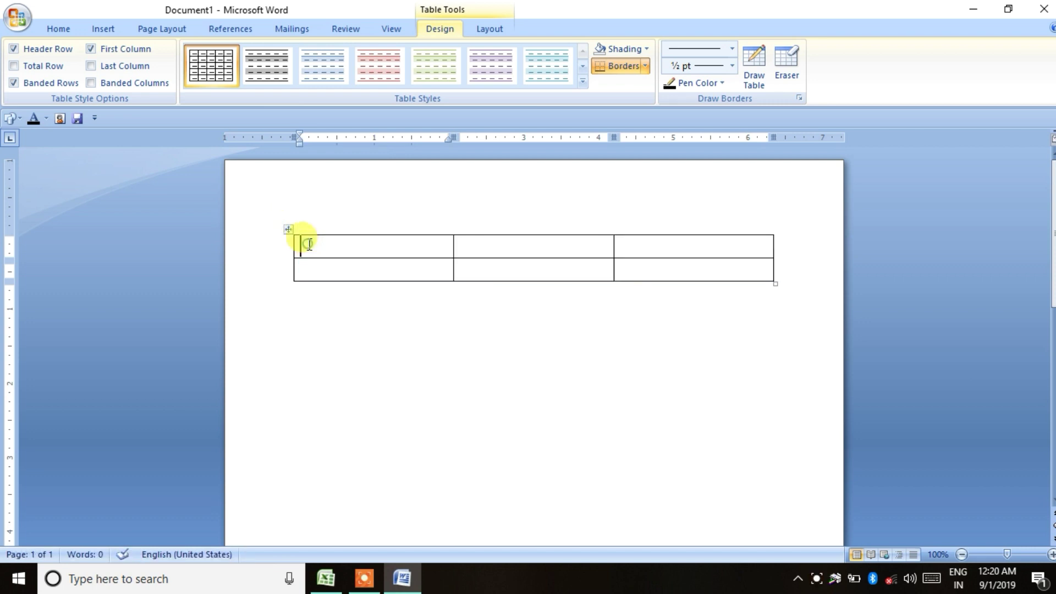
{"action": "key", "text": "ctrl+a"}
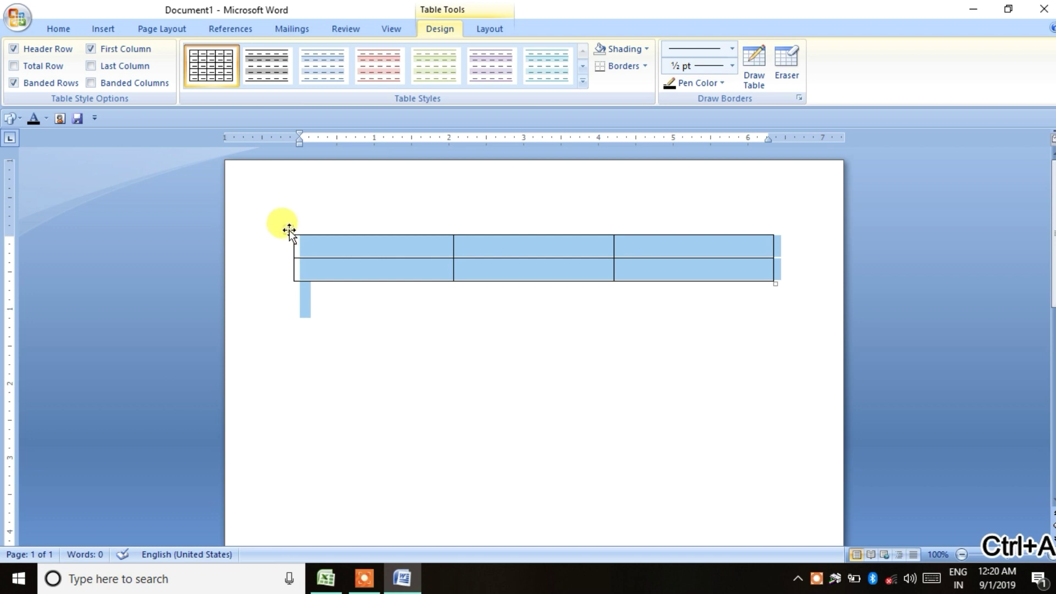
In Table Properties, specify a 3.1" row height and a 2.4" preferred column width.
{"action": "right_click", "coordinate": [289, 231]}
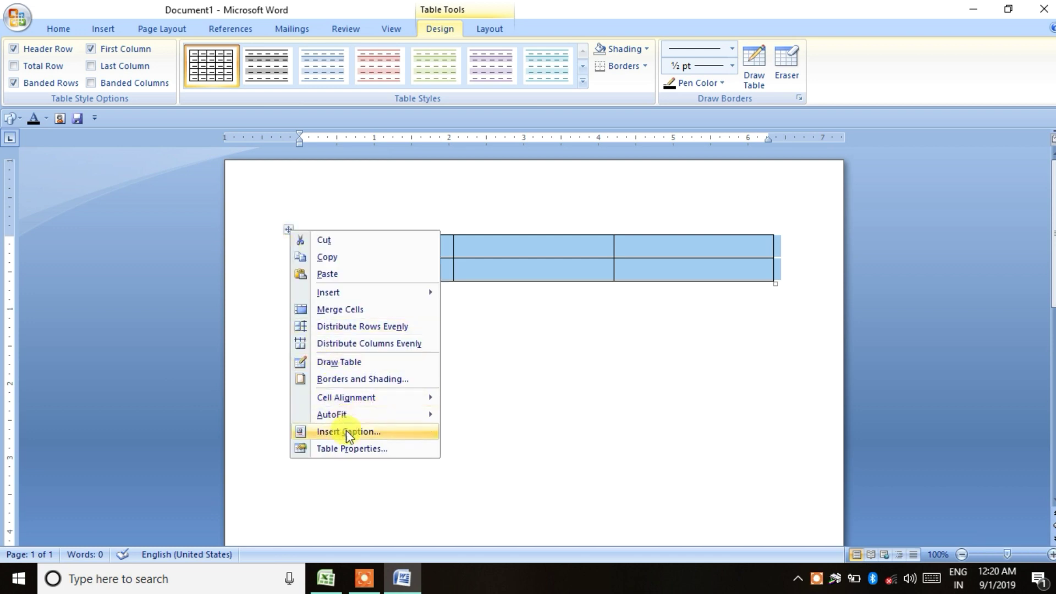
{"action": "left_click", "coordinate": [348, 450]}
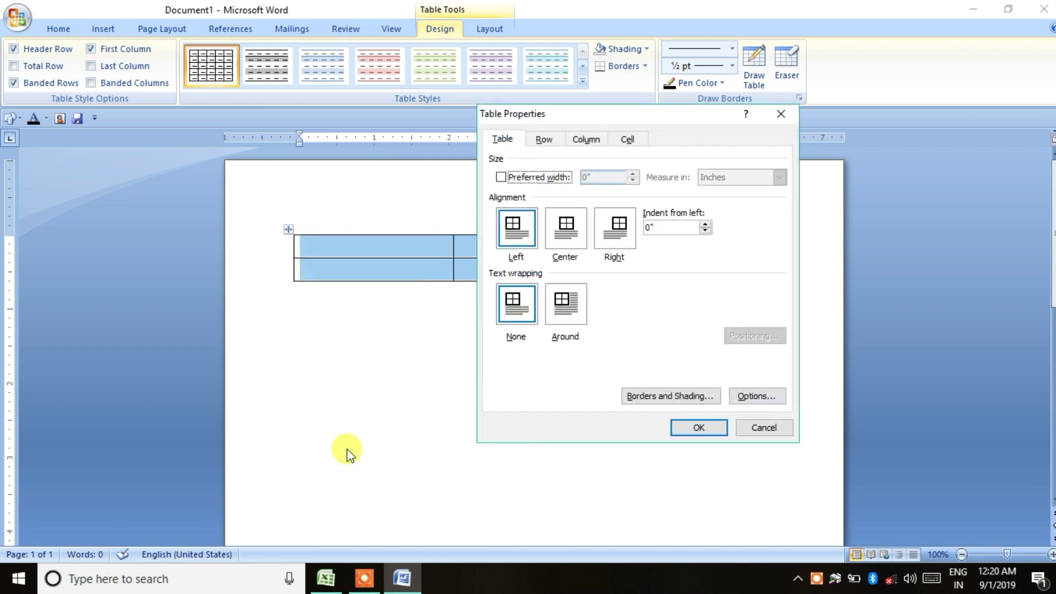
{"action": "left_click", "coordinate": [537, 143]}
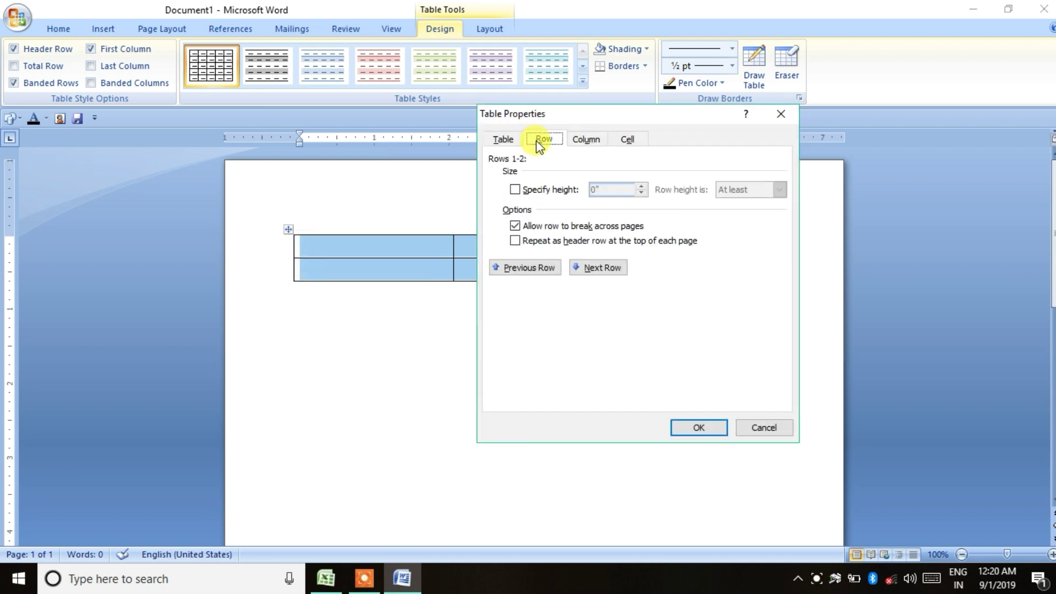
{"action": "left_click", "coordinate": [515, 189]}
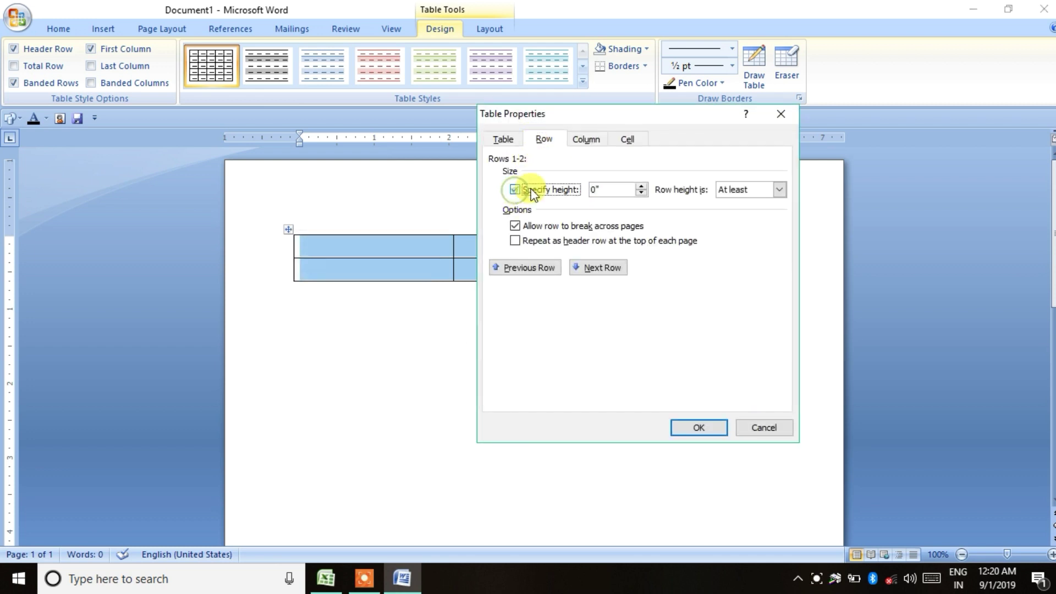
{"action": "left_click", "coordinate": [594, 189]}
{"action": "type", "text": "3.1"}
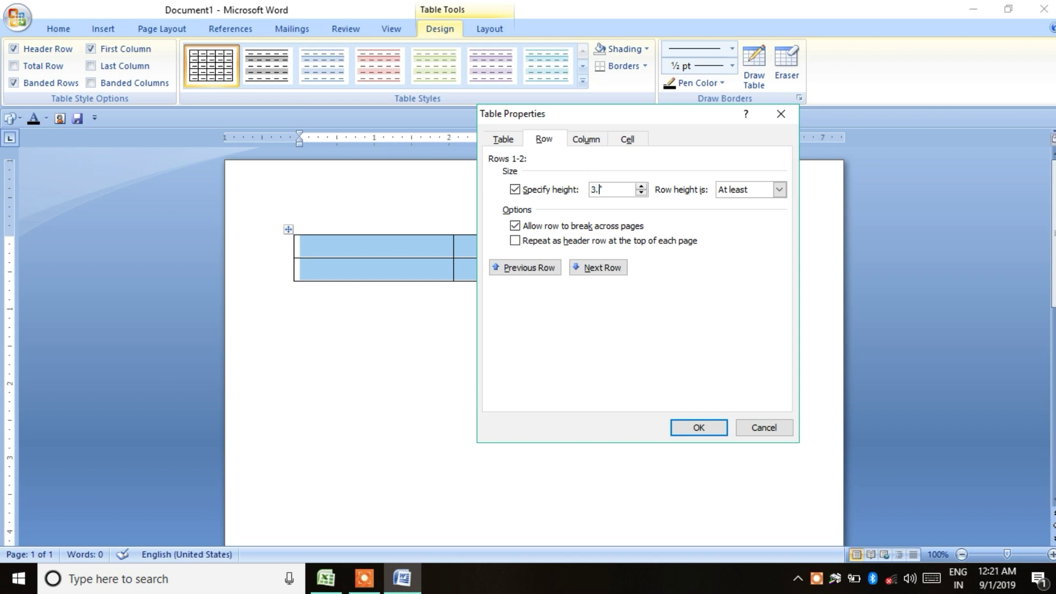
{"action": "left_click", "coordinate": [589, 143]}
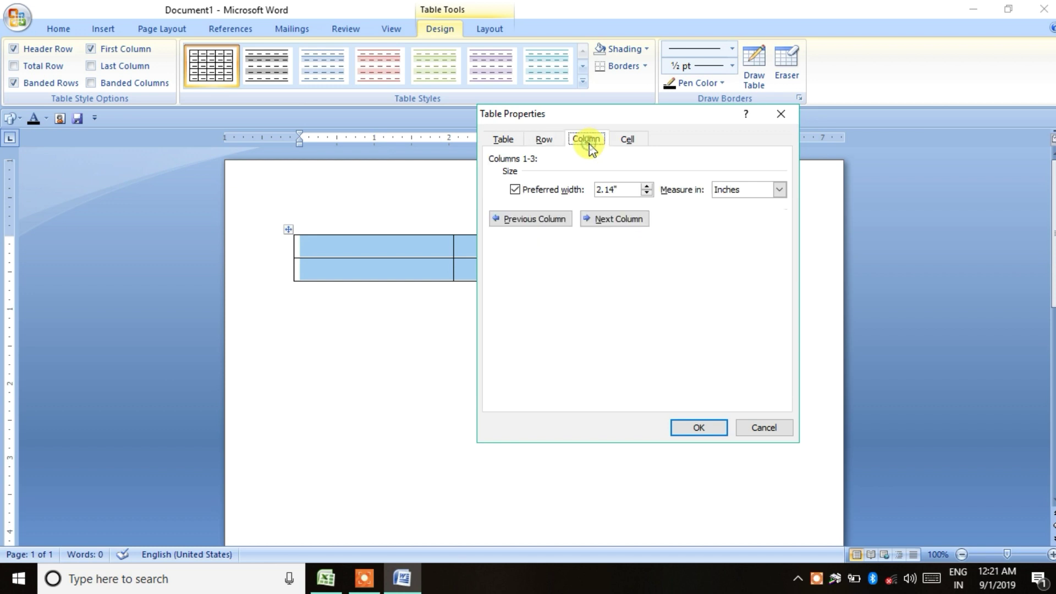
{"action": "left_click", "coordinate": [616, 189]}
{"action": "key", "text": "BackSpace"}
{"action": "type", "text": "4"}
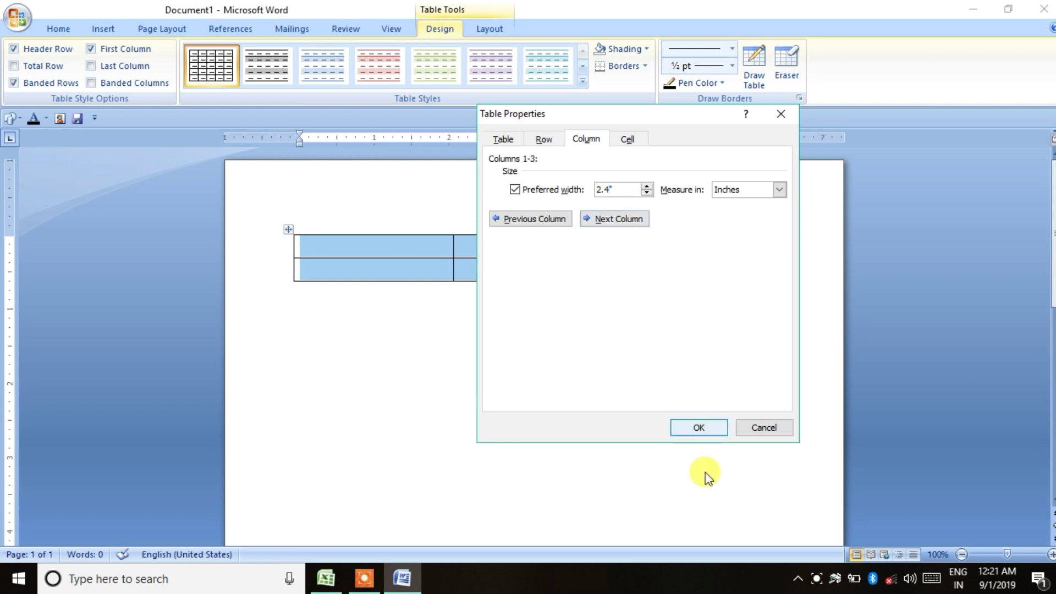
Apply the new table properties and reselect the whole table.
{"action": "left_click", "coordinate": [692, 427]}
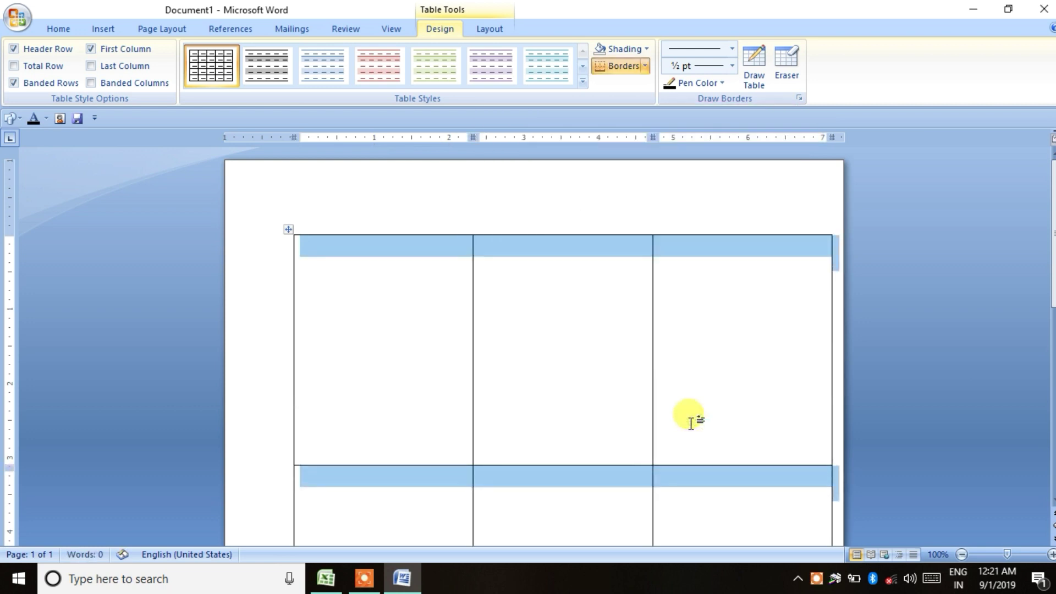
{"action": "left_click", "coordinate": [450, 319]}
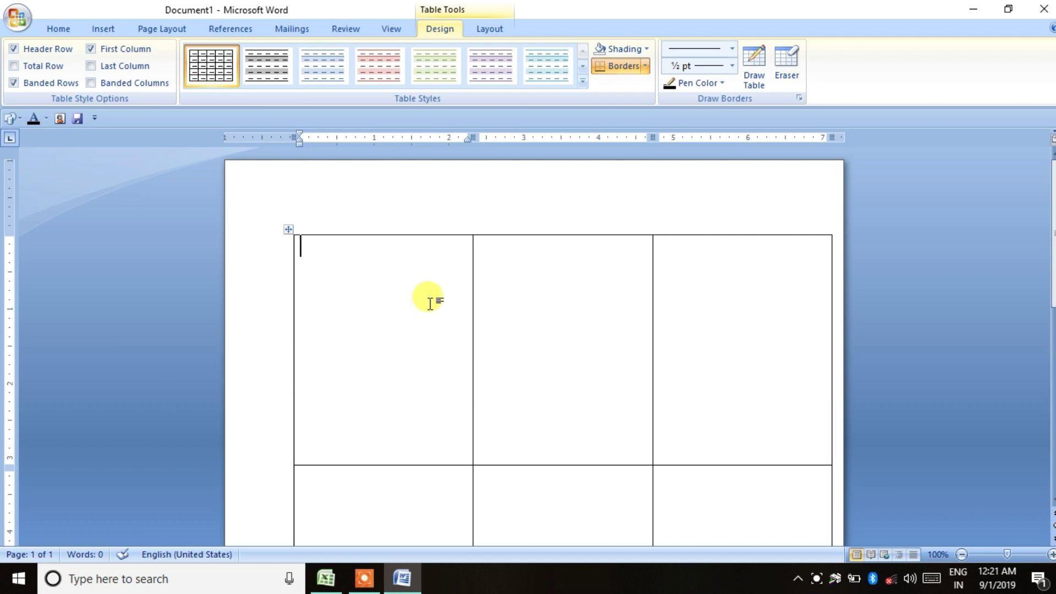
{"action": "left_click", "coordinate": [290, 230]}
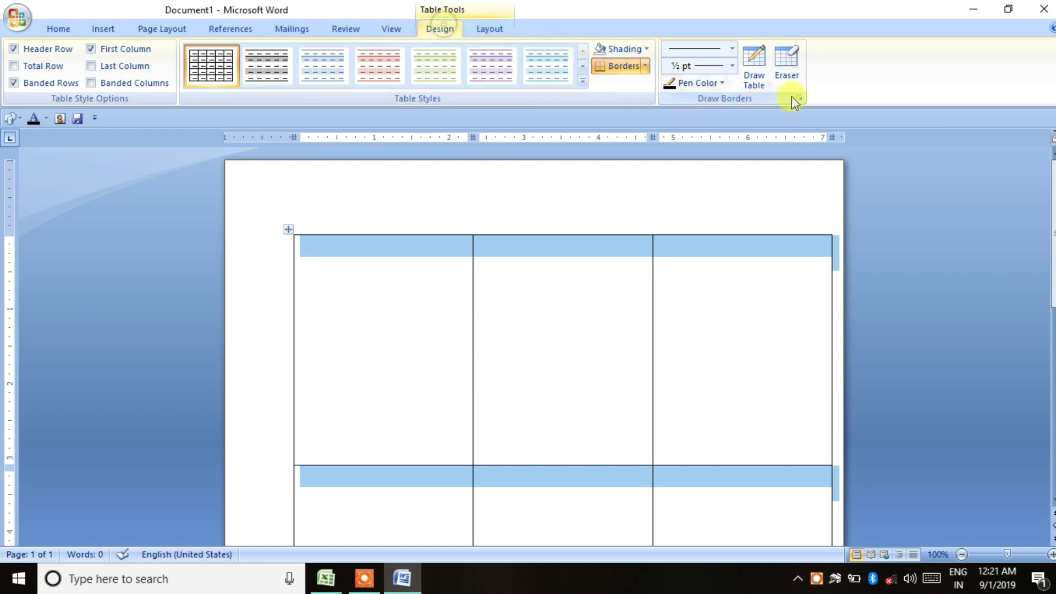
Give all cells 3 pt dark-blue borders and shift the table slightly left.
{"action": "left_click", "coordinate": [732, 66]}
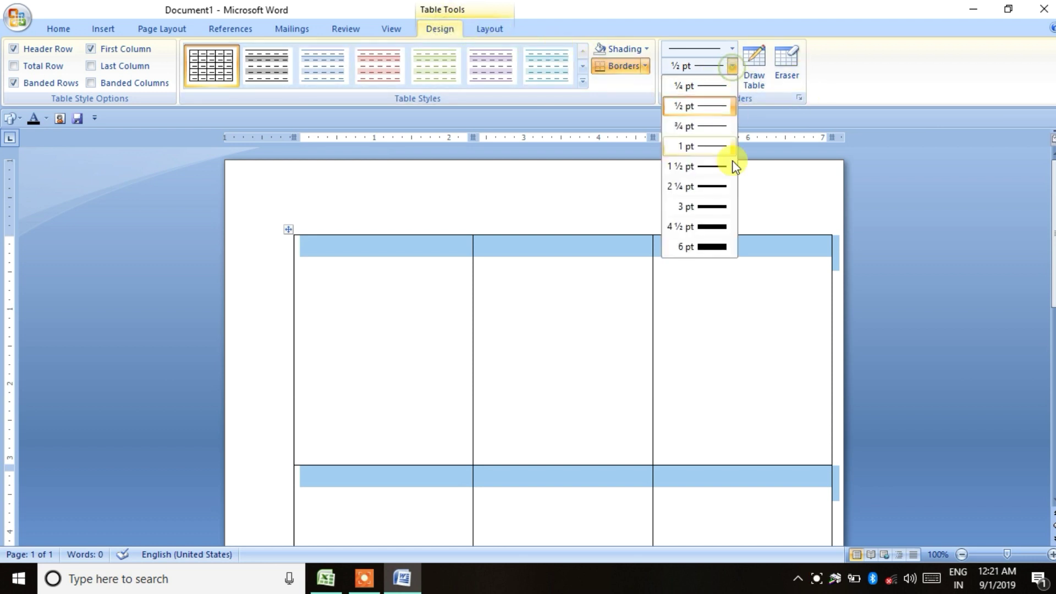
{"action": "left_click", "coordinate": [710, 207]}
{"action": "left_click", "coordinate": [723, 83]}
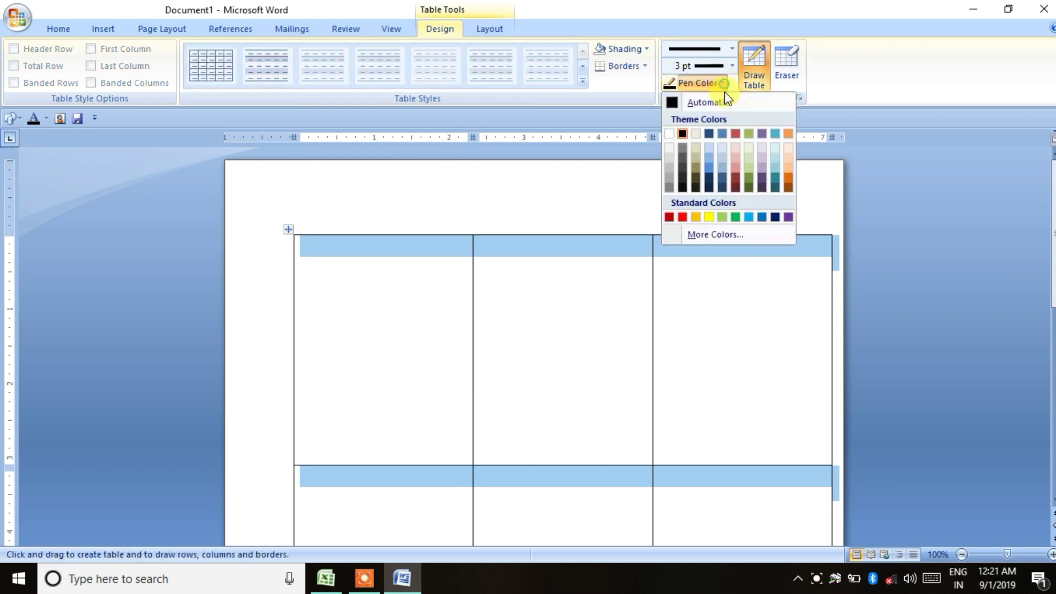
{"action": "left_click", "coordinate": [775, 218]}
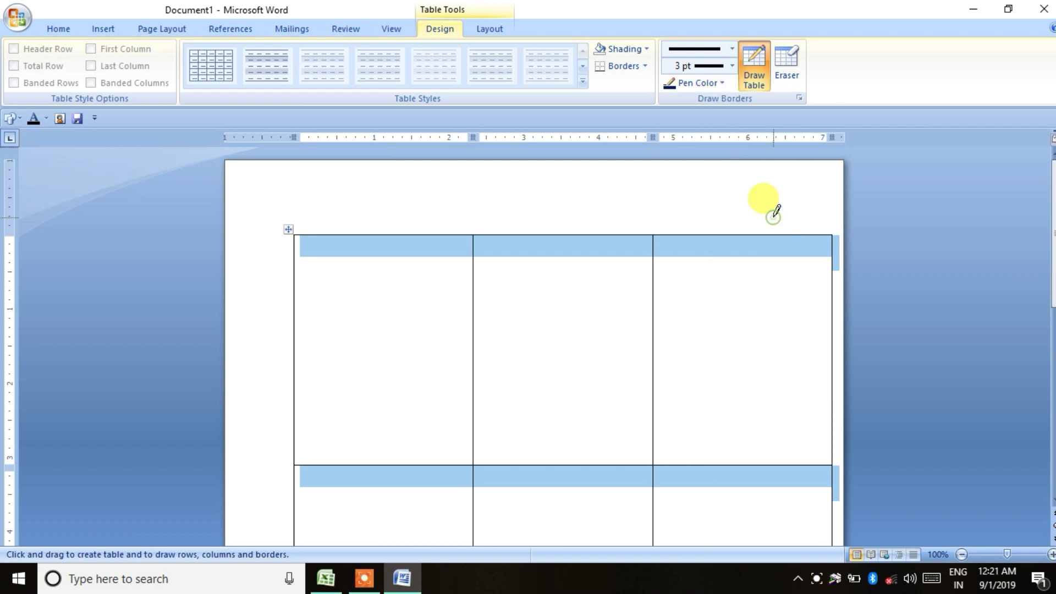
{"action": "left_click", "coordinate": [646, 67]}
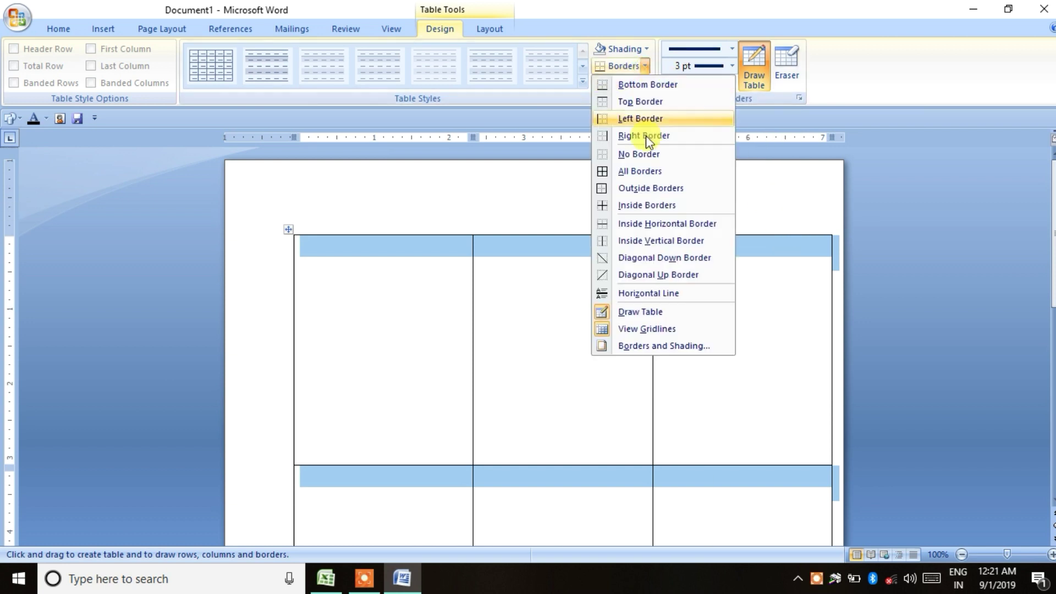
{"action": "left_click", "coordinate": [655, 172]}
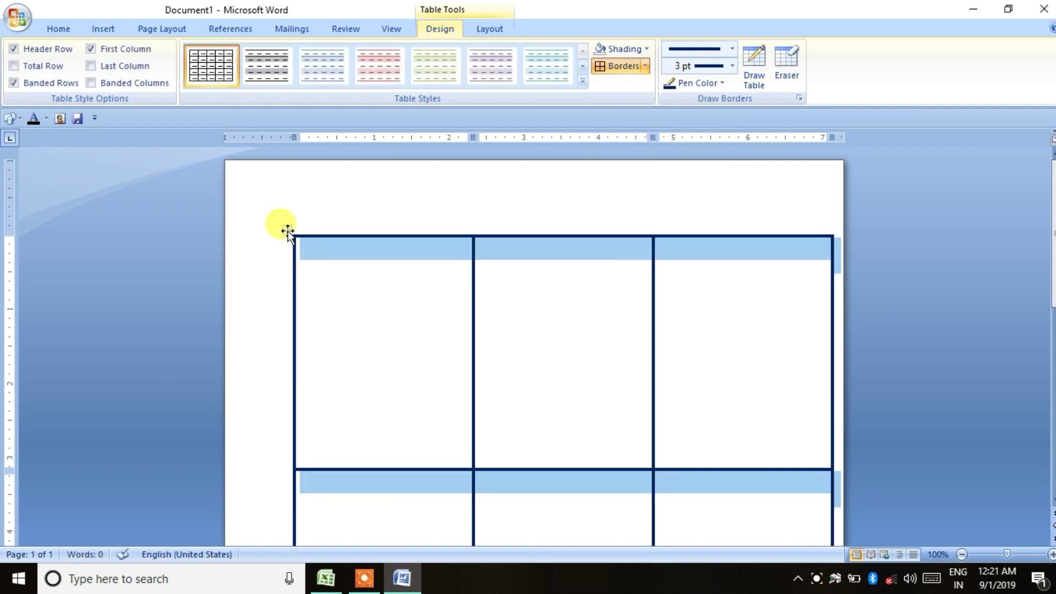
{"action": "left_click_drag", "start_coordinate": [288, 231], "coordinate": [264, 216]}
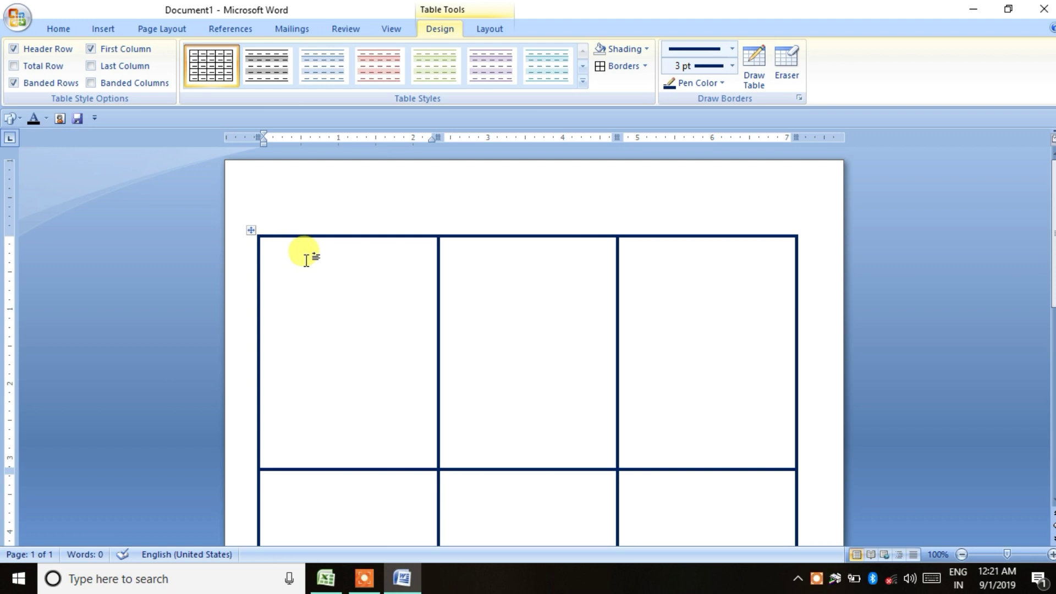
Draw a rectangle band across the top of the first table cell.
{"action": "left_click", "coordinate": [100, 31]}
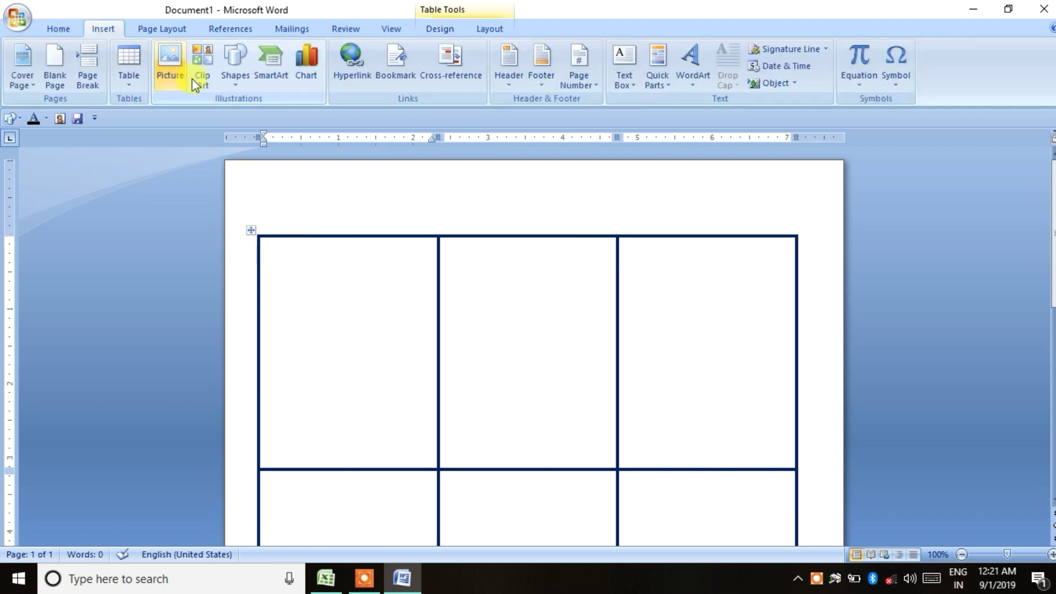
{"action": "left_click", "coordinate": [232, 79]}
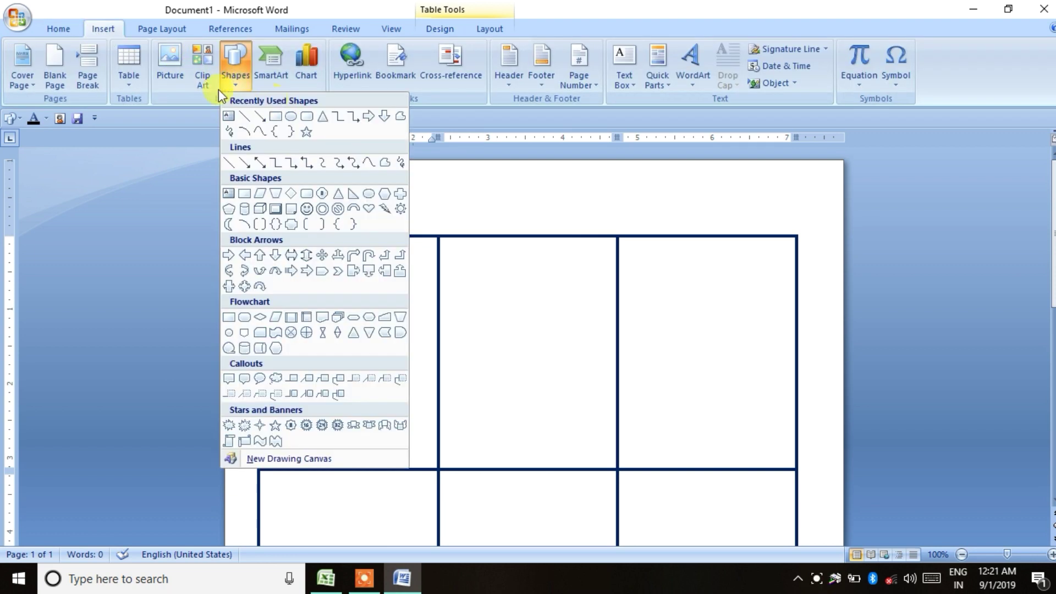
{"action": "left_click", "coordinate": [267, 119]}
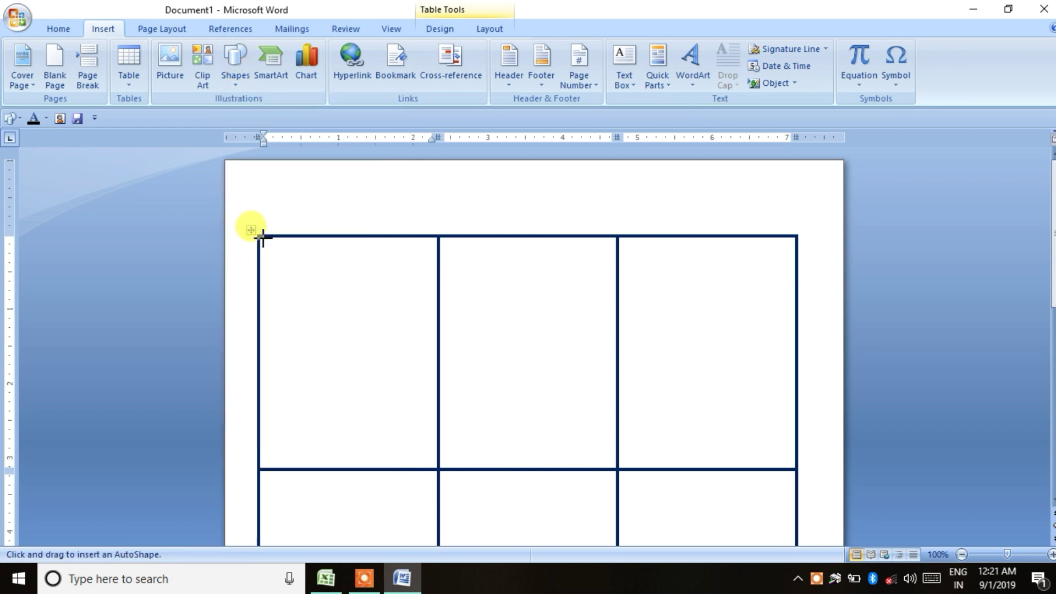
{"action": "scroll", "coordinate": [267, 244], "scroll_direction": "up", "scroll_amount": 2}
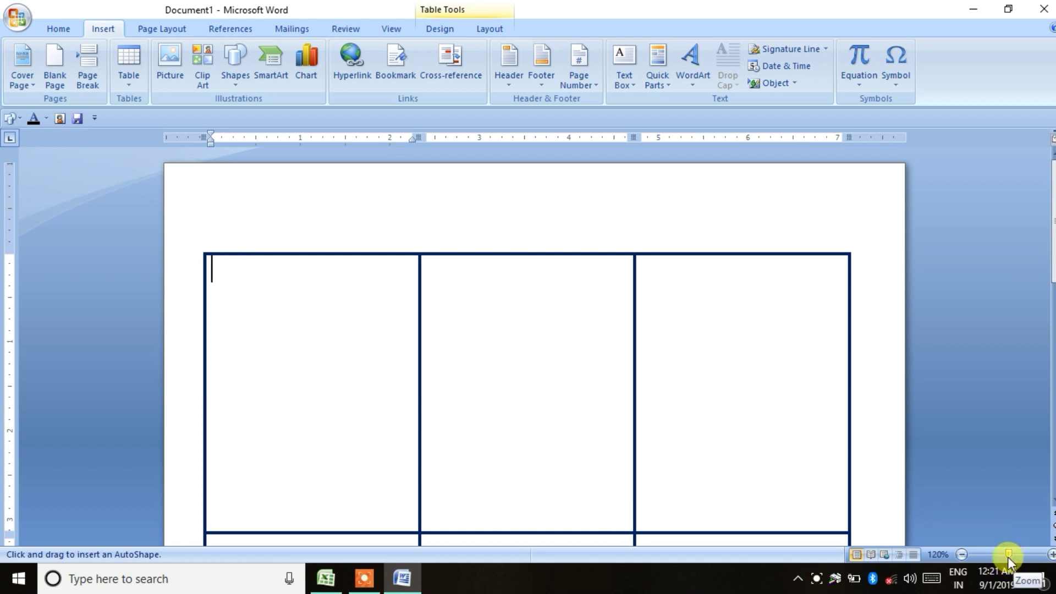
{"action": "scroll", "coordinate": [725, 501], "scroll_direction": "down", "scroll_amount": 3}
{"action": "scroll", "coordinate": [725, 501], "scroll_direction": "down", "scroll_amount": 2}
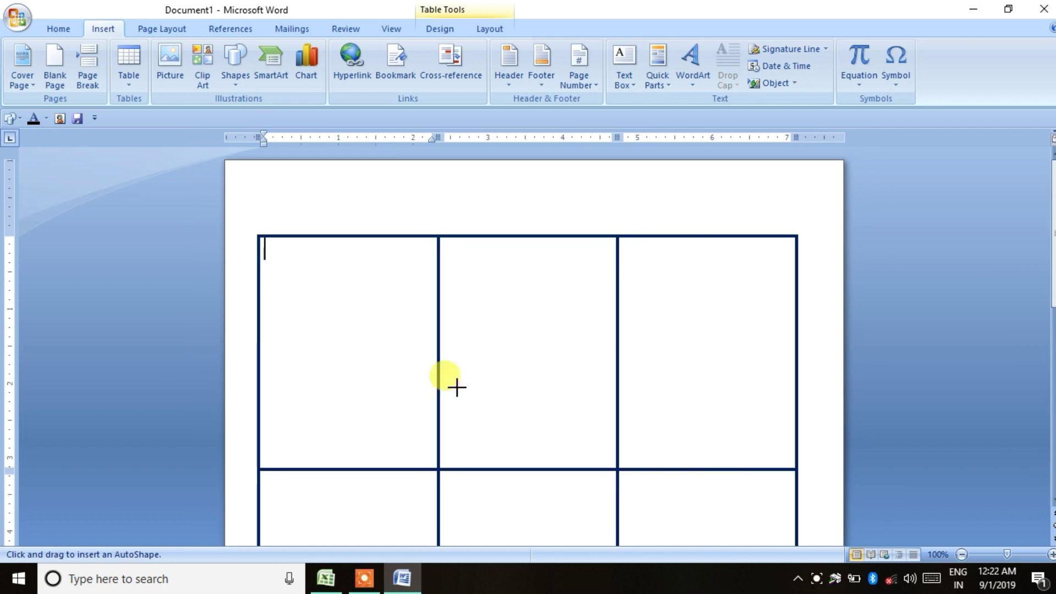
{"action": "scroll", "coordinate": [418, 370], "scroll_direction": "up", "scroll_amount": 1}
{"action": "scroll", "coordinate": [413, 368], "scroll_direction": "up", "scroll_amount": 2}
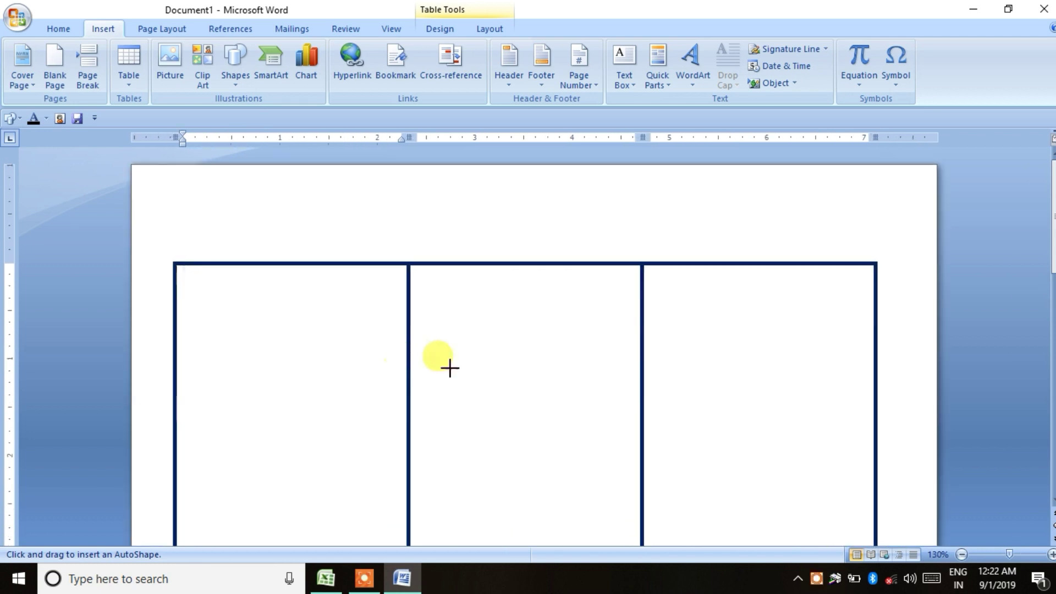
{"action": "scroll", "coordinate": [1051, 287], "scroll_direction": "down", "scroll_amount": 3}
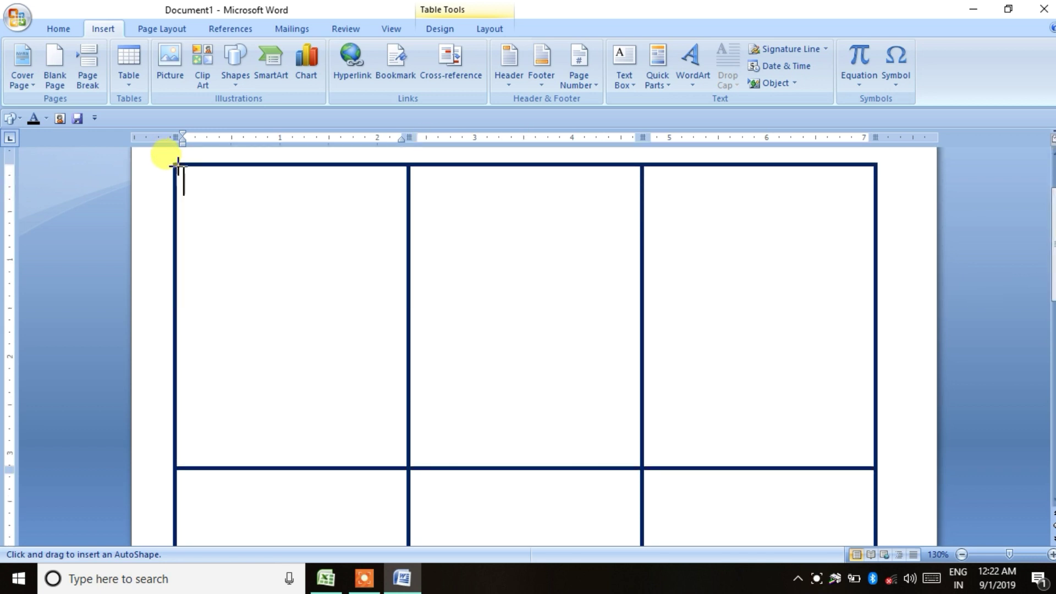
{"action": "left_click_drag", "start_coordinate": [278, 204], "coordinate": [407, 209]}
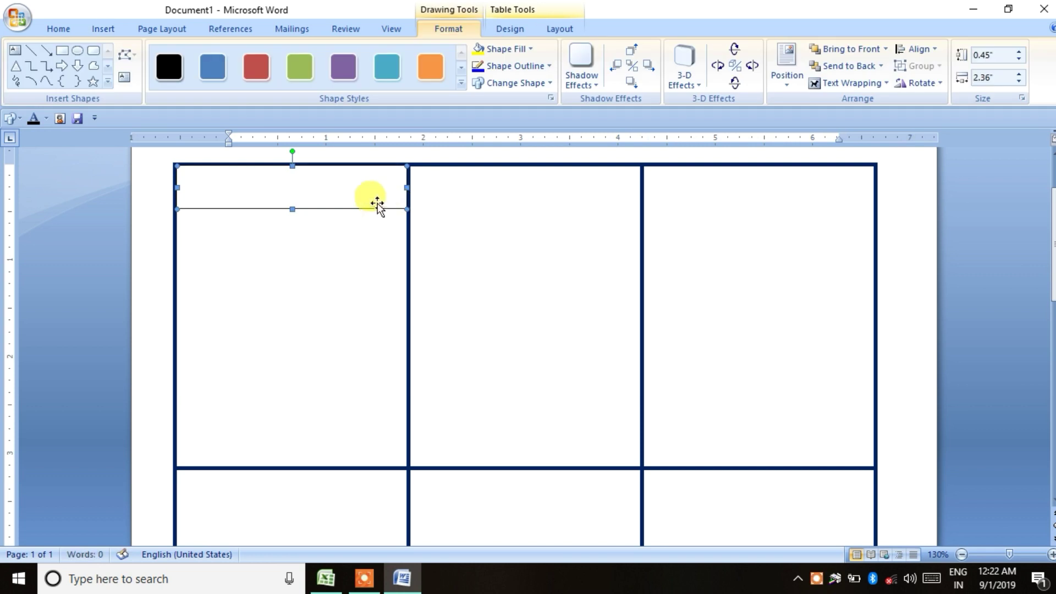
Fill the band with dark blue.
{"action": "left_click", "coordinate": [497, 48]}
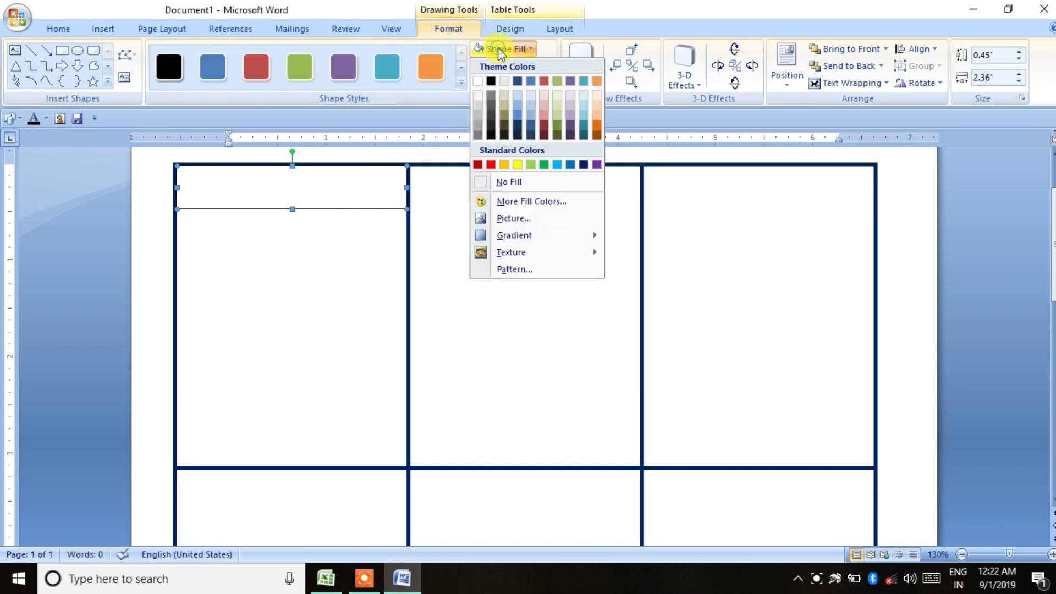
{"action": "left_click", "coordinate": [585, 165]}
{"action": "left_click", "coordinate": [326, 254]}
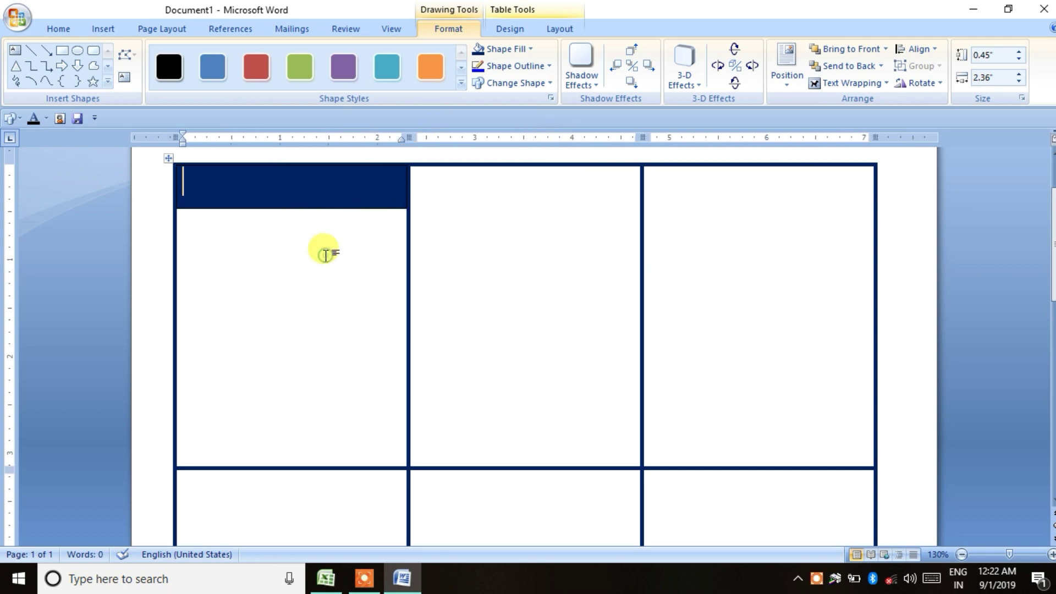
{"action": "left_click", "coordinate": [237, 184]}
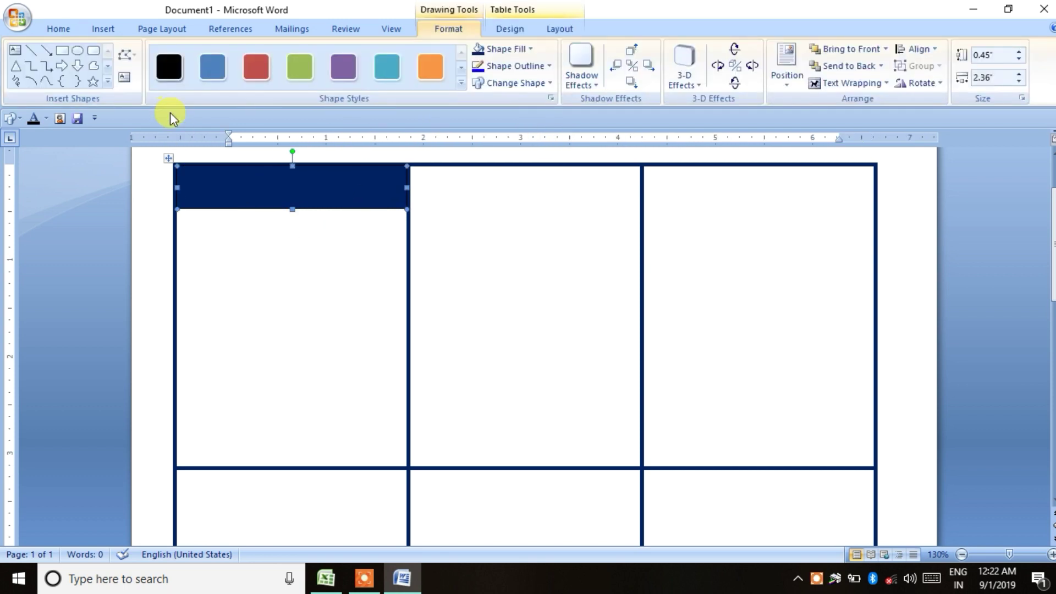
{"action": "left_click", "coordinate": [217, 189]}
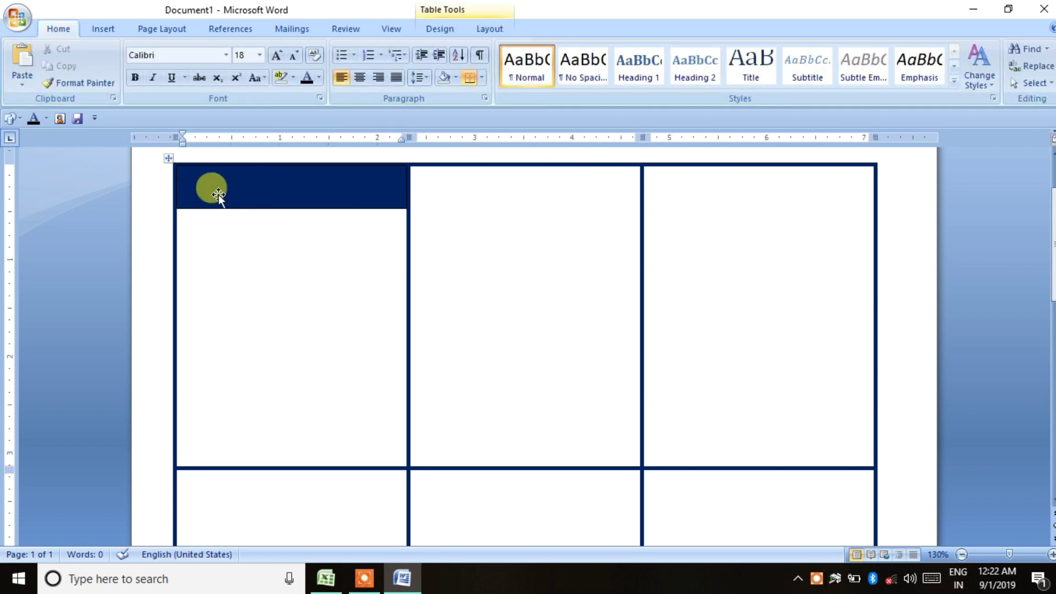
{"action": "left_click", "coordinate": [103, 29]}
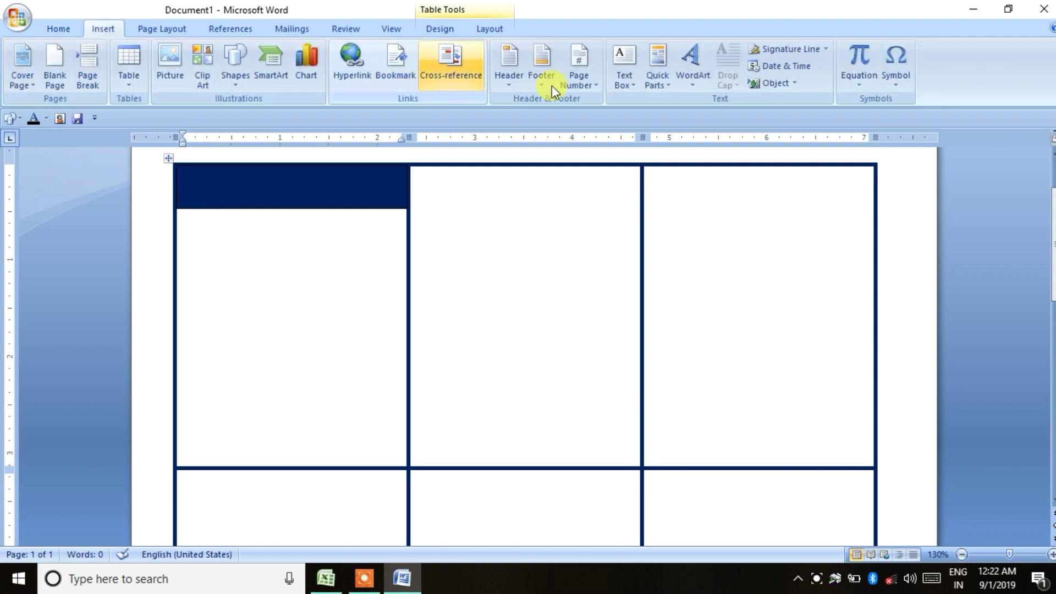
Insert WordArt reading 'SAI COMPUTER'.
{"action": "left_click", "coordinate": [703, 86]}
{"action": "left_click", "coordinate": [696, 120]}
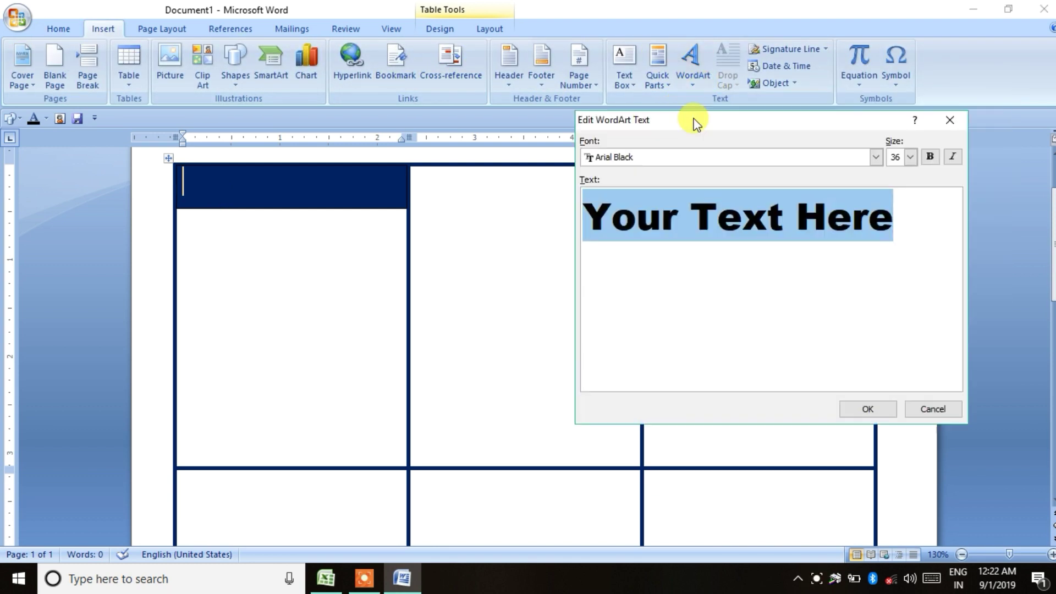
{"action": "key", "text": "BackSpace"}
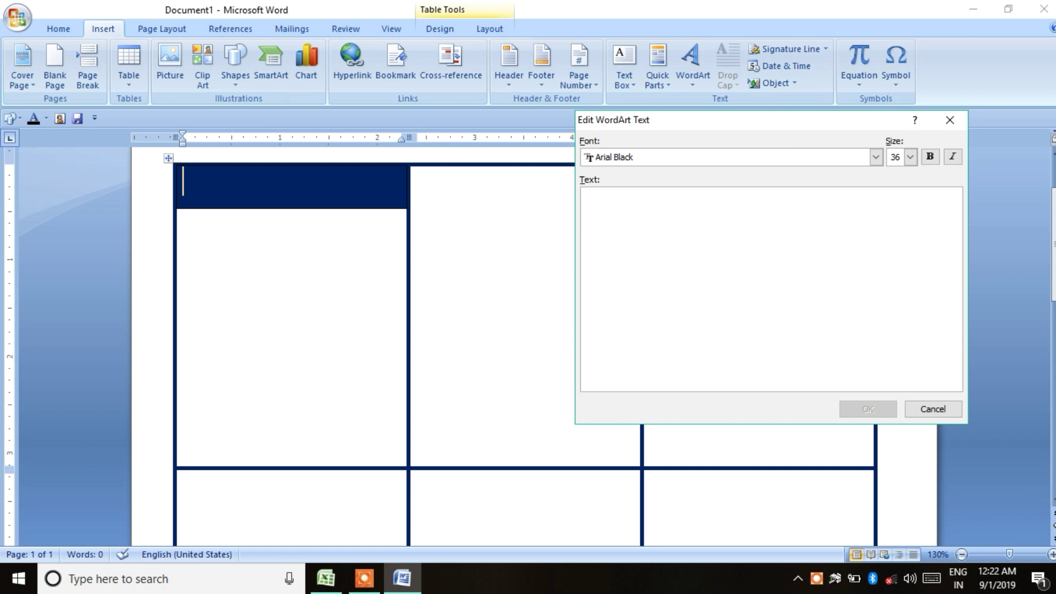
{"action": "type", "text": "SA"}
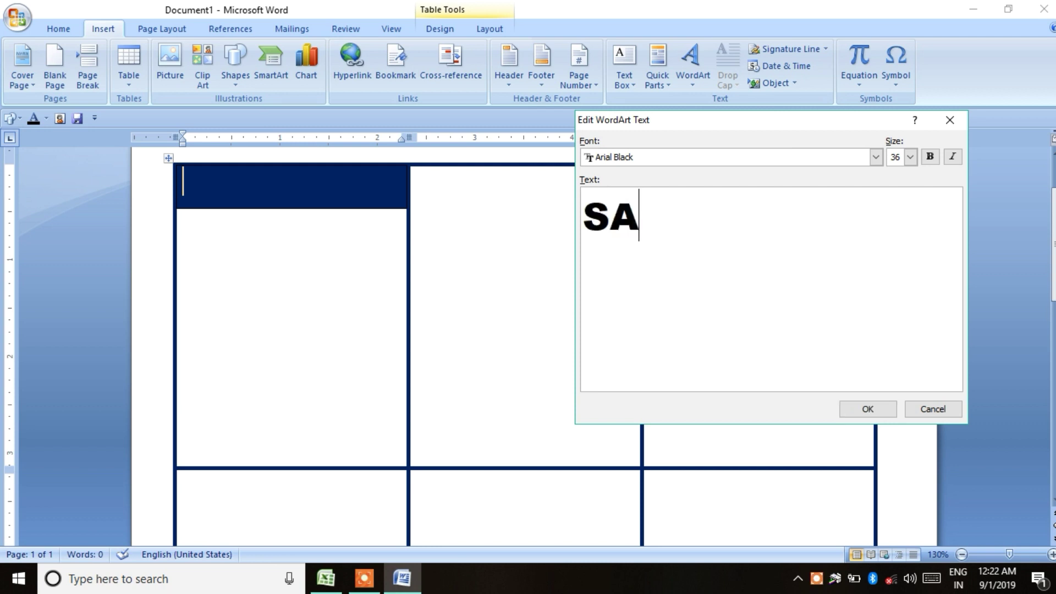
{"action": "type", "text": "I COM"}
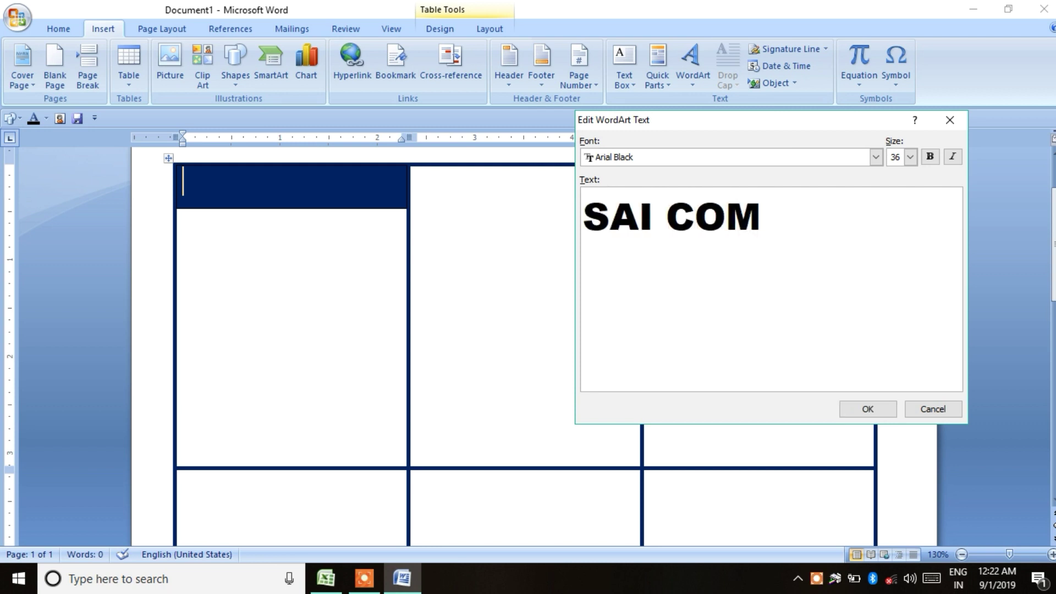
{"action": "type", "text": "PUTER"}
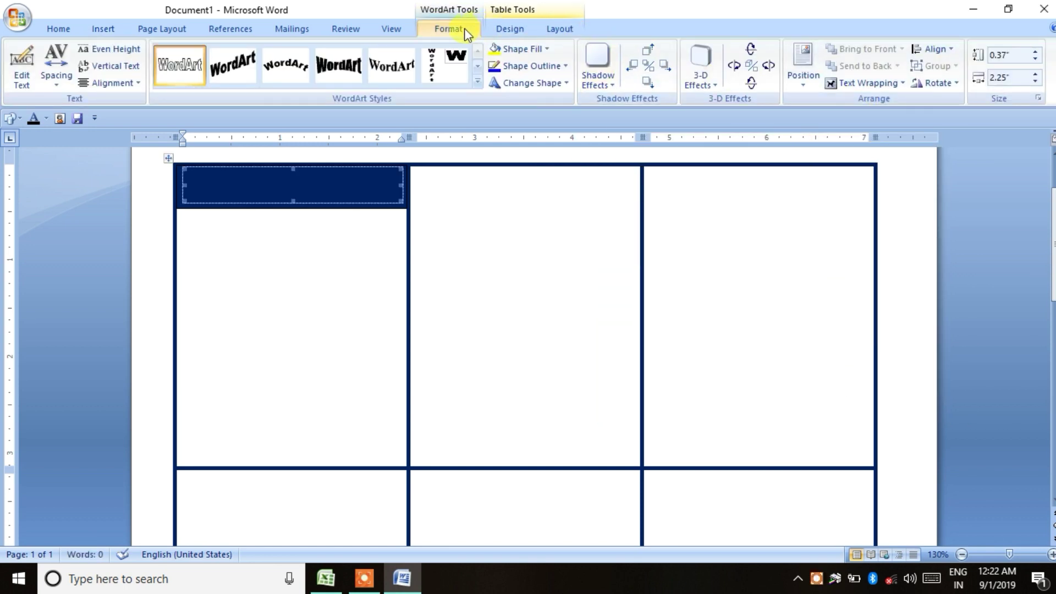
Float the SAI COMPUTER WordArt in front of text, nudge it left and shorten it.
{"action": "left_click", "coordinate": [875, 82]}
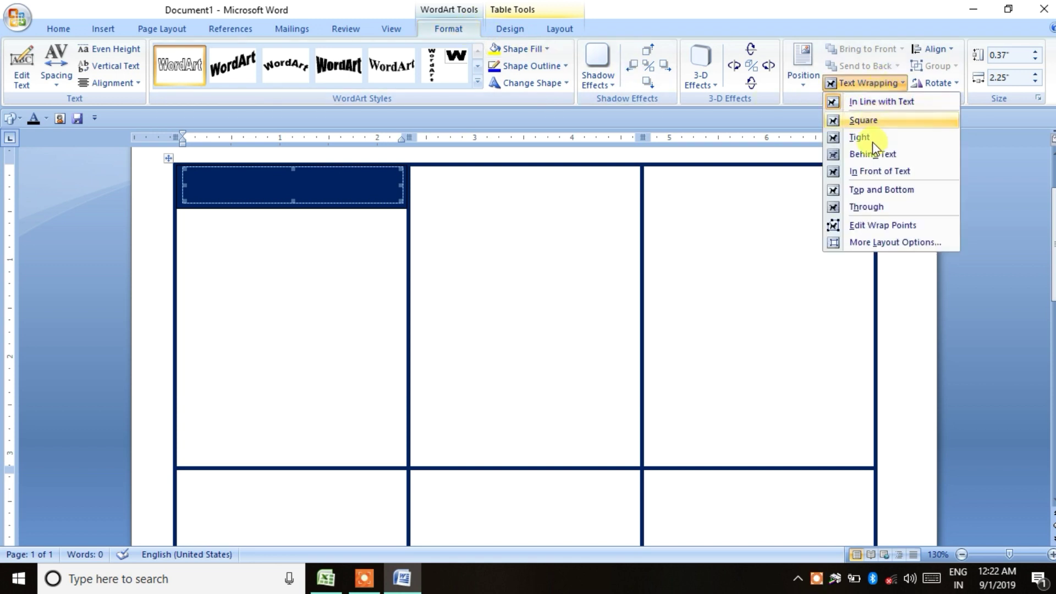
{"action": "left_click", "coordinate": [889, 171]}
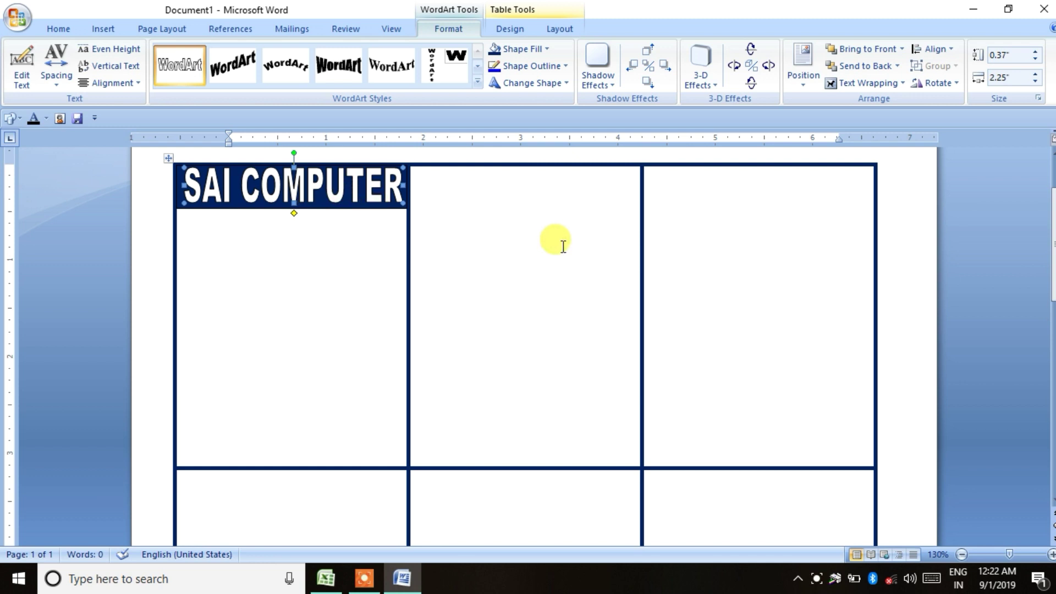
{"action": "key", "text": "Down"}
{"action": "key", "text": "Down"}
{"action": "key", "text": "Down"}
{"action": "key", "text": "Left"}
{"action": "key", "text": "Left"}
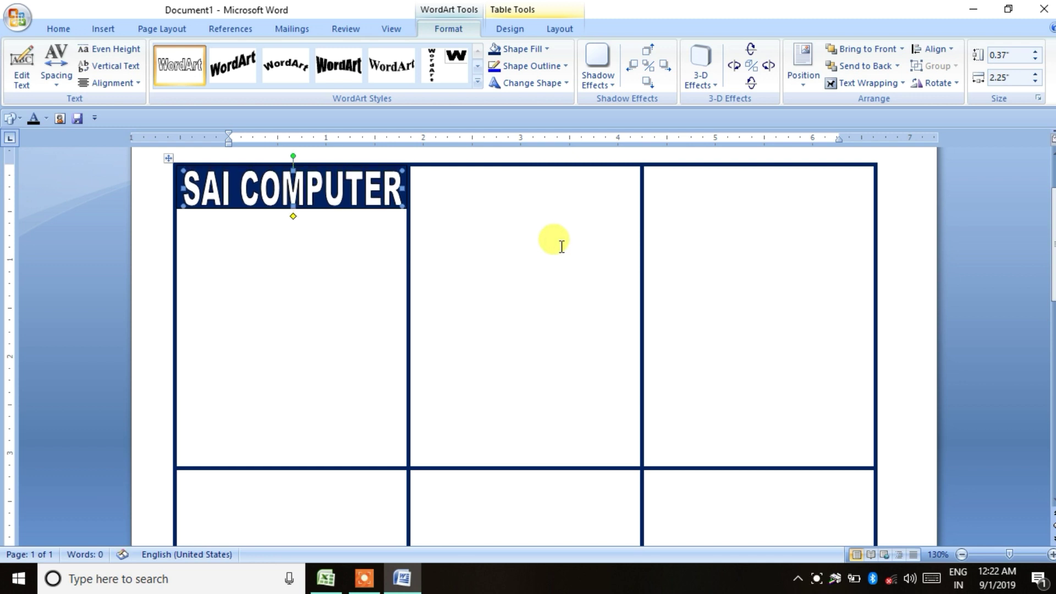
{"action": "key", "text": "Left"}
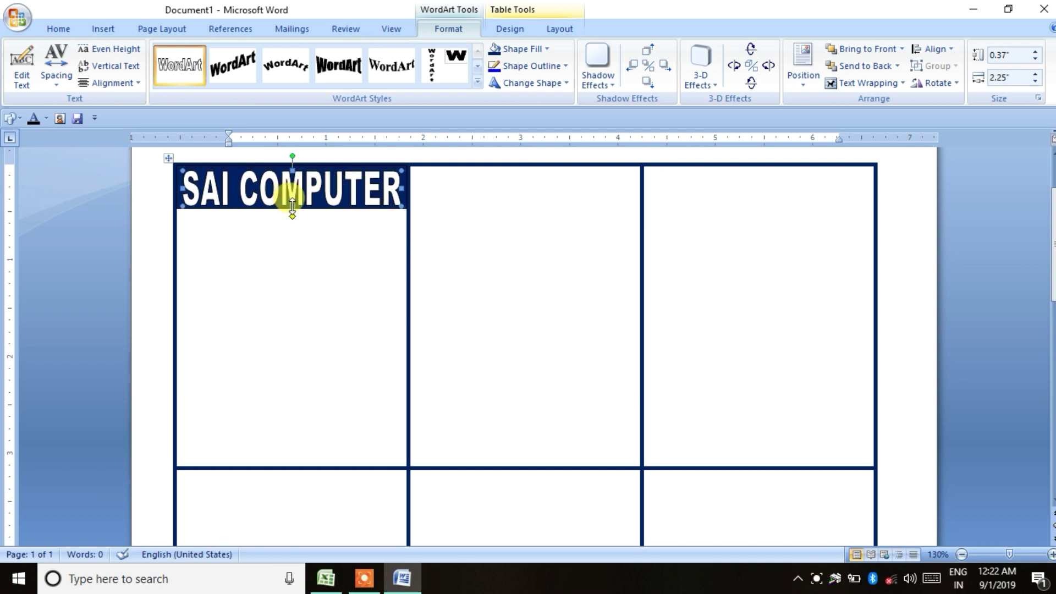
{"action": "left_click", "coordinate": [293, 202]}
{"action": "left_click_drag", "start_coordinate": [293, 202], "coordinate": [292, 200]}
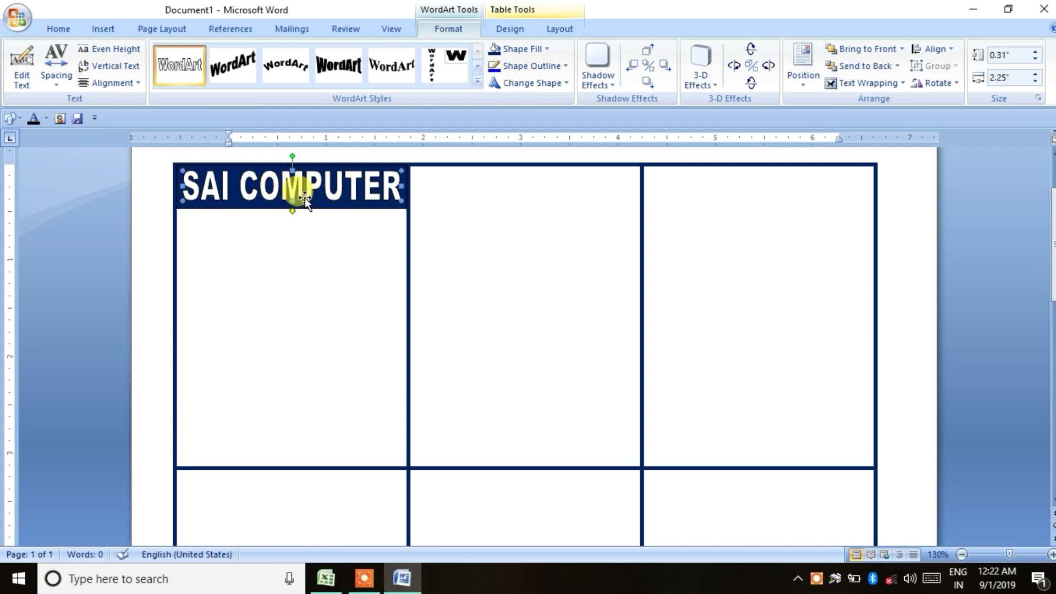
{"action": "left_click", "coordinate": [313, 242]}
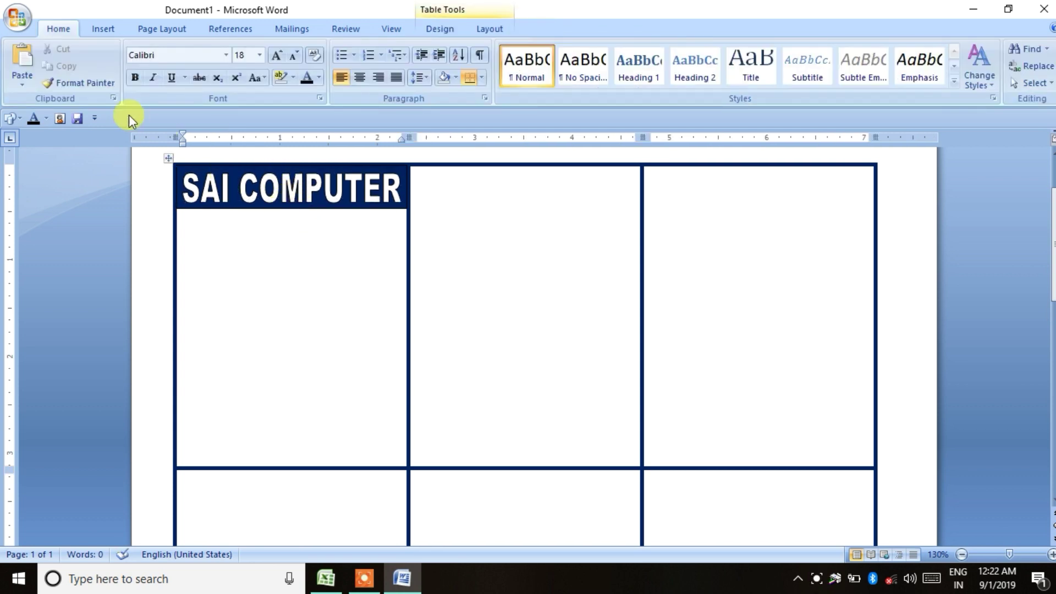
Draw a thin vertical rectangle along the first cell's left edge below the header.
{"action": "left_click", "coordinate": [86, 29]}
{"action": "left_click", "coordinate": [235, 72]}
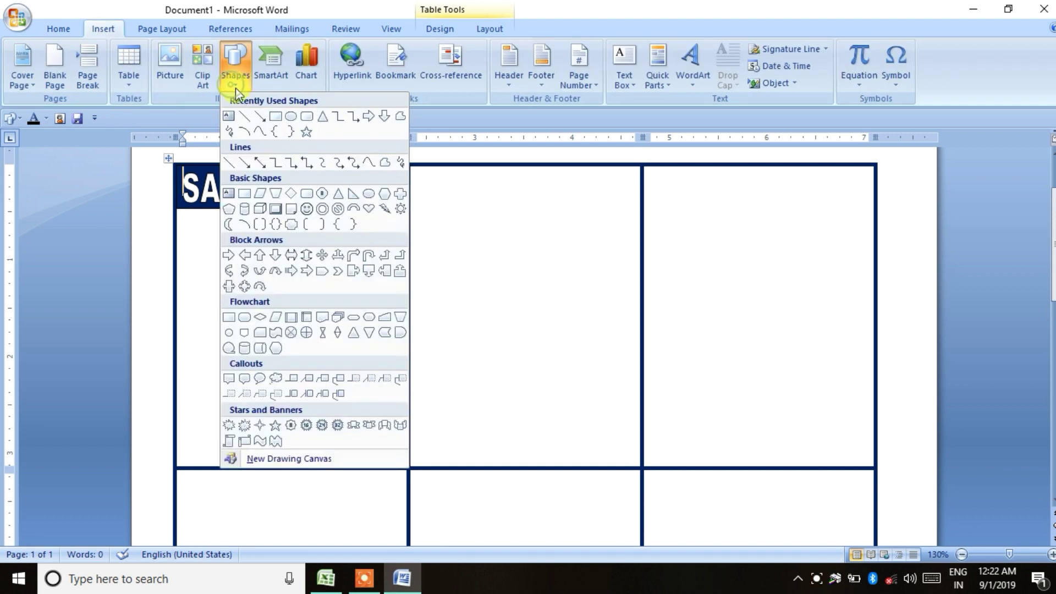
{"action": "left_click", "coordinate": [275, 117]}
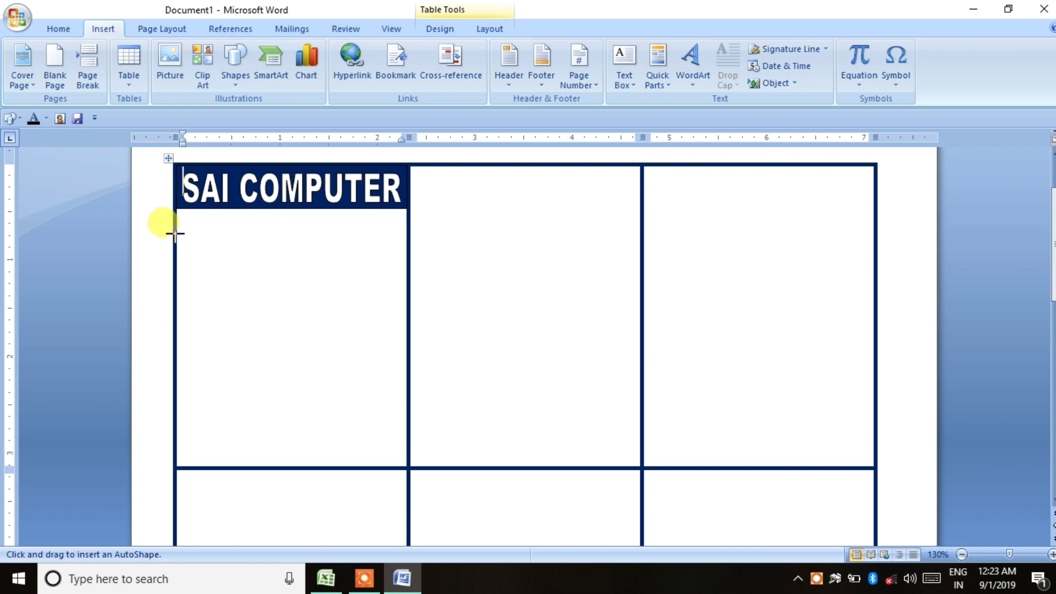
{"action": "left_click_drag", "start_coordinate": [177, 230], "coordinate": [197, 367]}
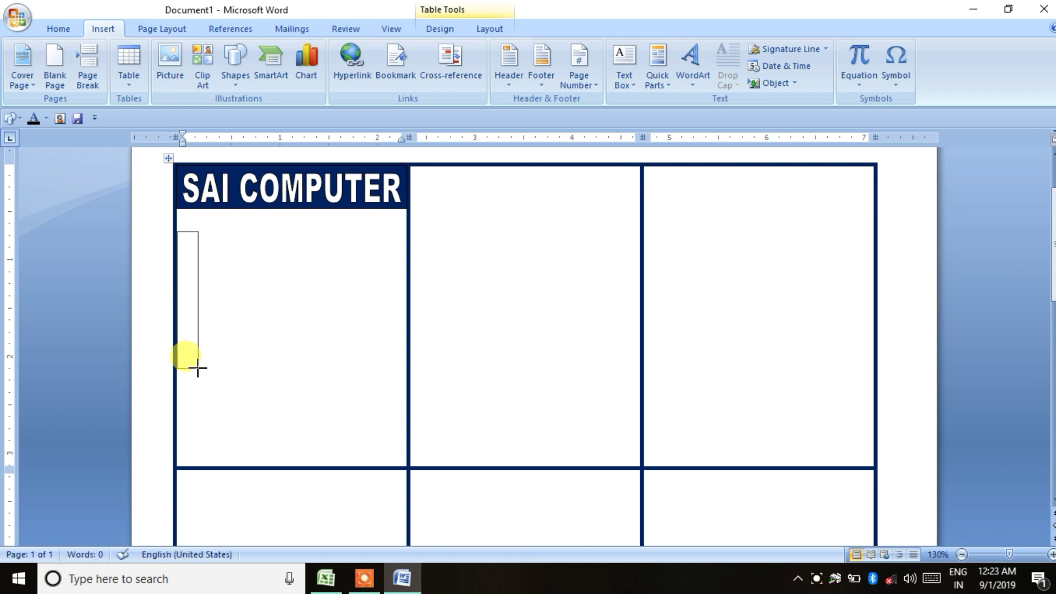
{"action": "left_click_drag", "start_coordinate": [198, 367], "coordinate": [199, 365]}
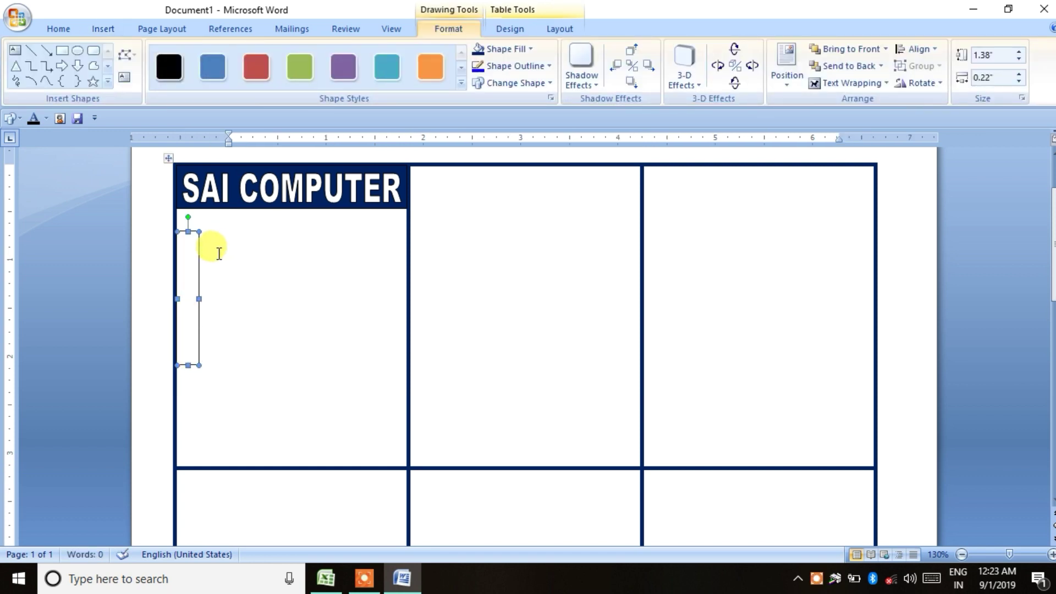
Fill the thin rectangle red and remove its outline.
{"action": "left_click", "coordinate": [501, 48]}
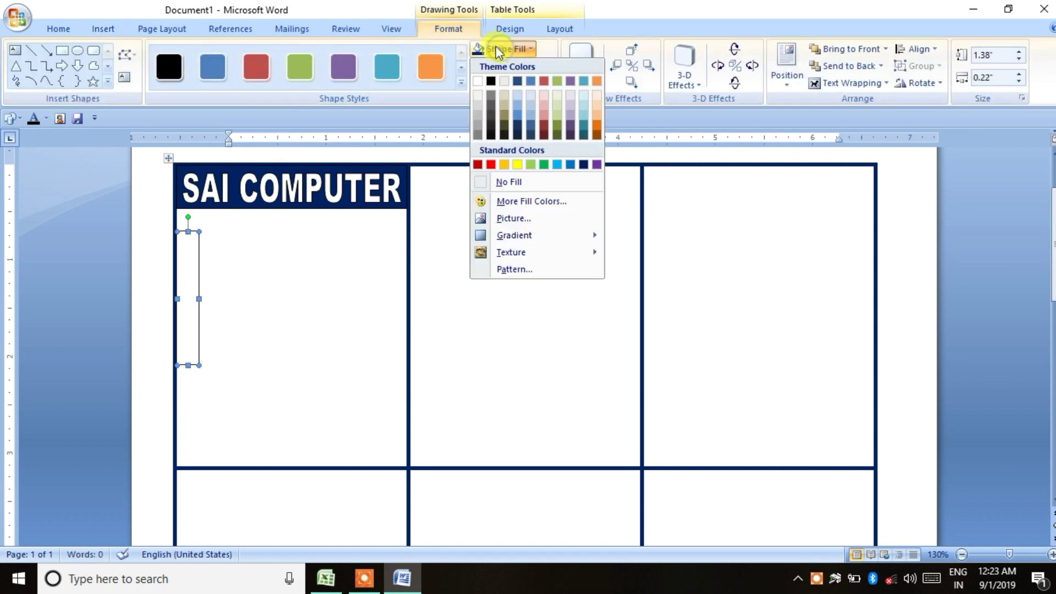
{"action": "left_click", "coordinate": [489, 165]}
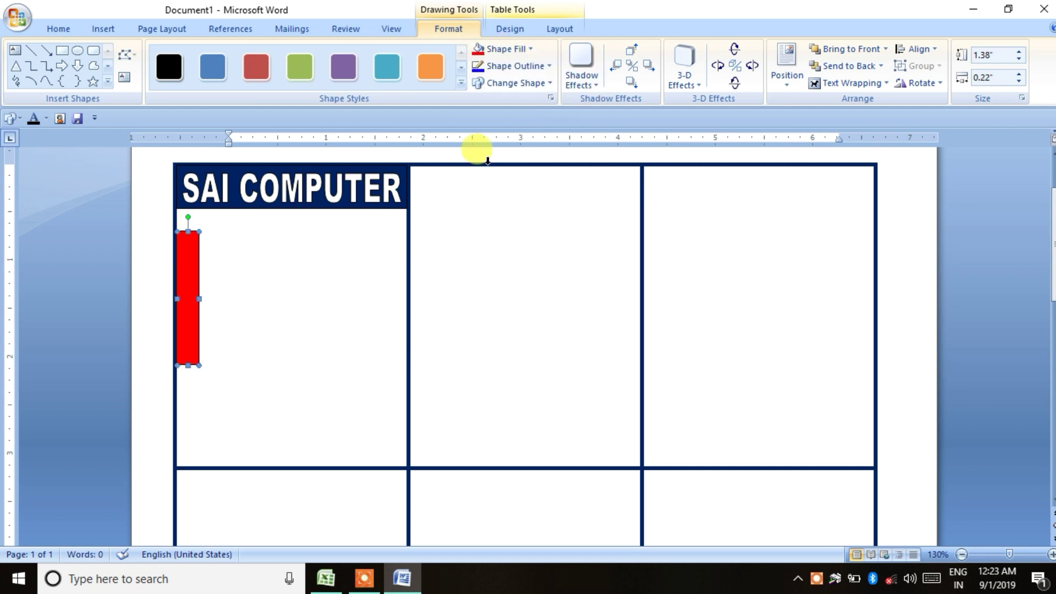
{"action": "left_click", "coordinate": [513, 67]}
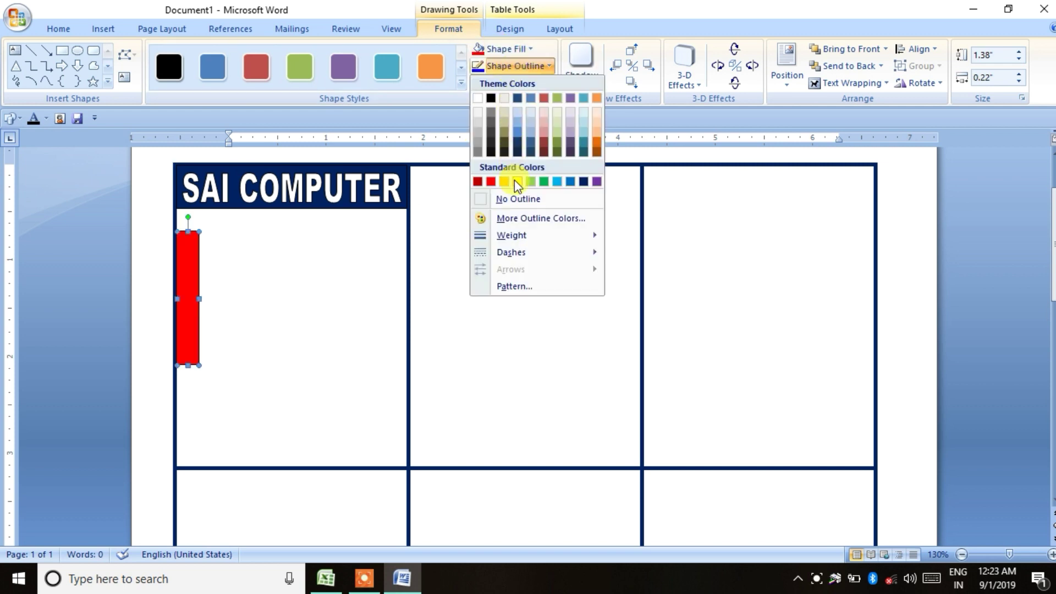
{"action": "left_click", "coordinate": [516, 200]}
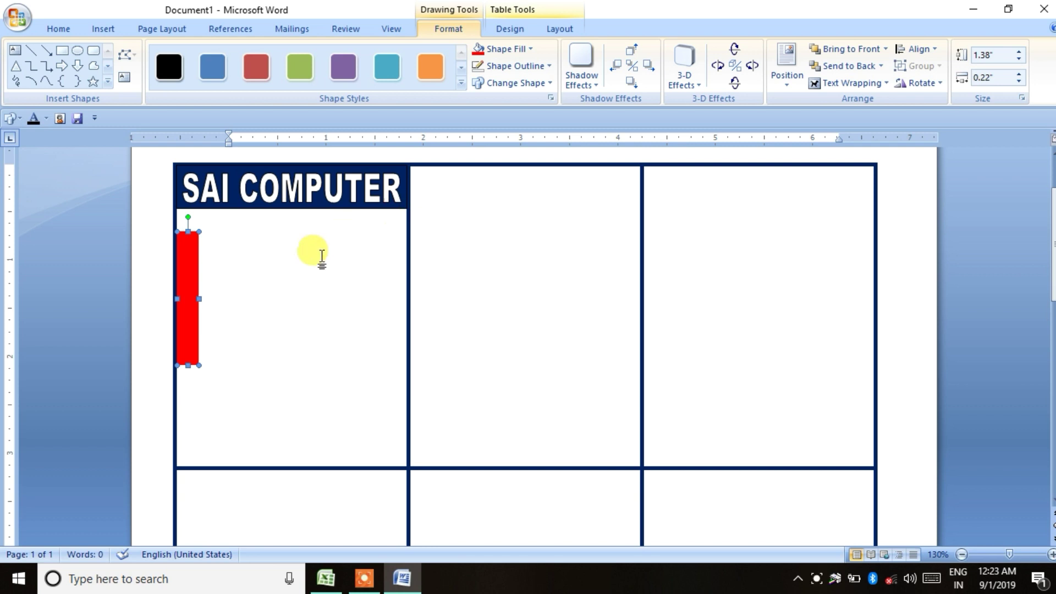
{"action": "left_click", "coordinate": [298, 252]}
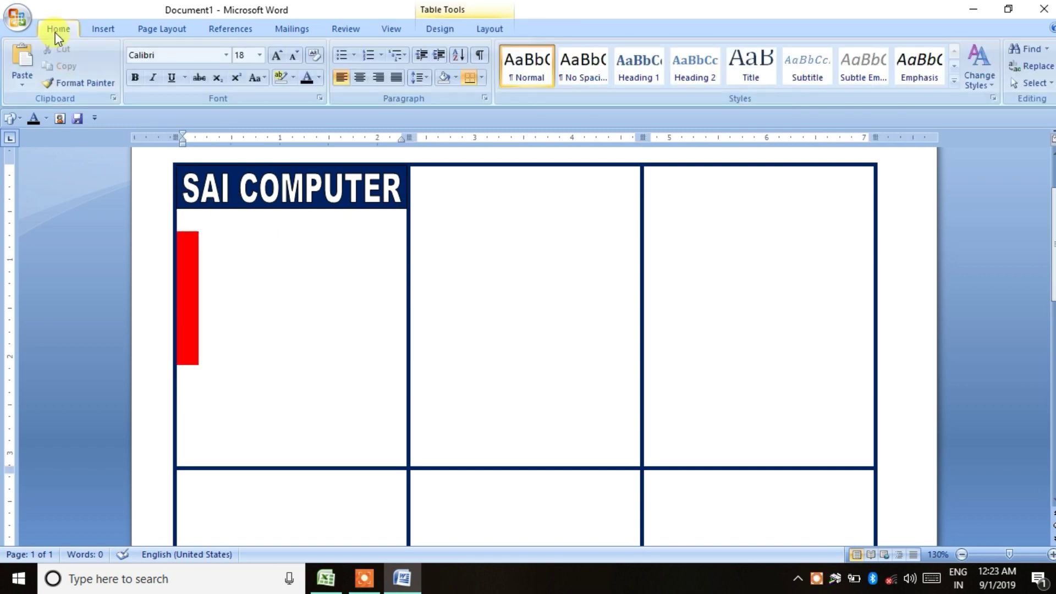
Insert WordArt reading 'IDENTITY CARD' in the first style at size 24.
{"action": "left_click", "coordinate": [104, 30]}
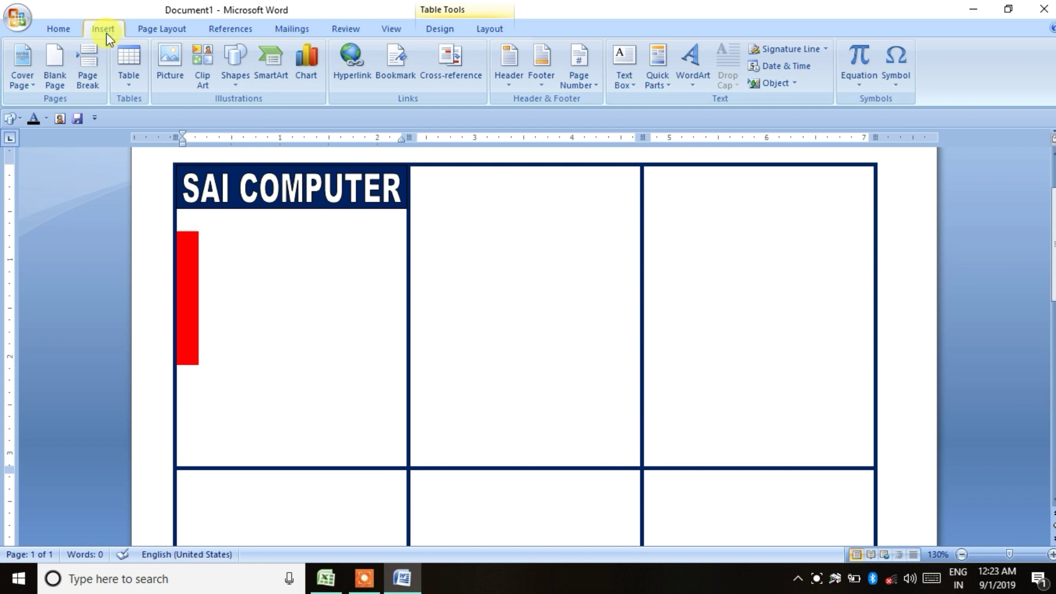
{"action": "left_click", "coordinate": [693, 69]}
{"action": "left_click", "coordinate": [702, 113]}
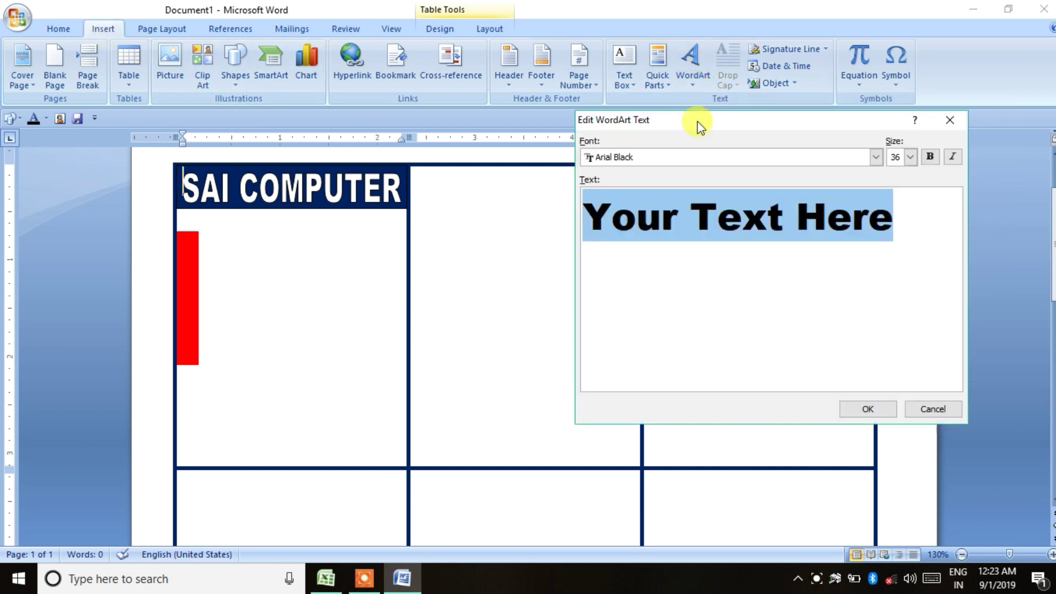
{"action": "key", "text": "BackSpace"}
{"action": "type", "text": "IDEN"}
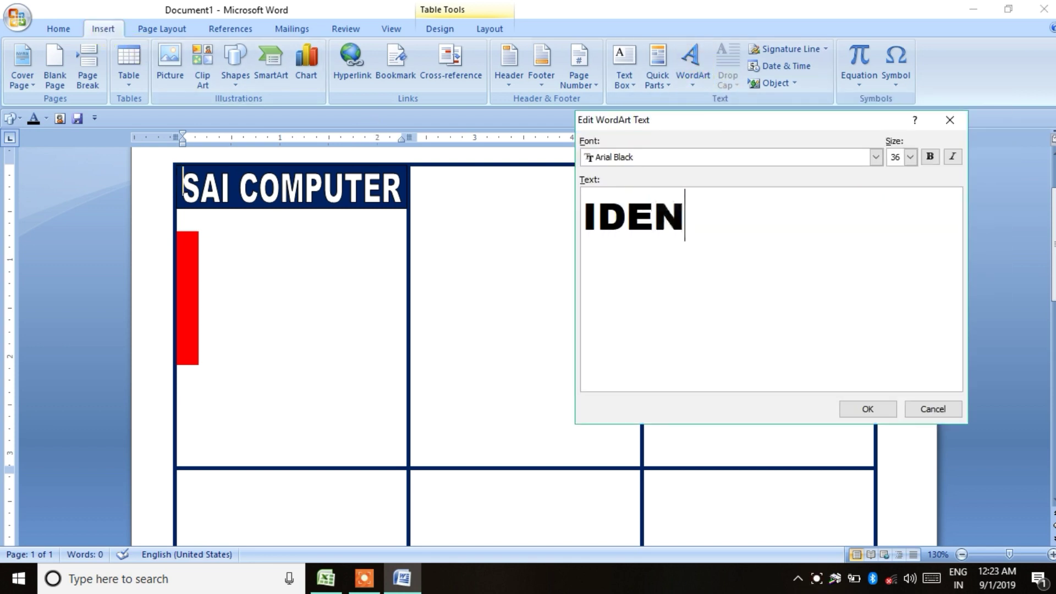
{"action": "type", "text": "TIT"}
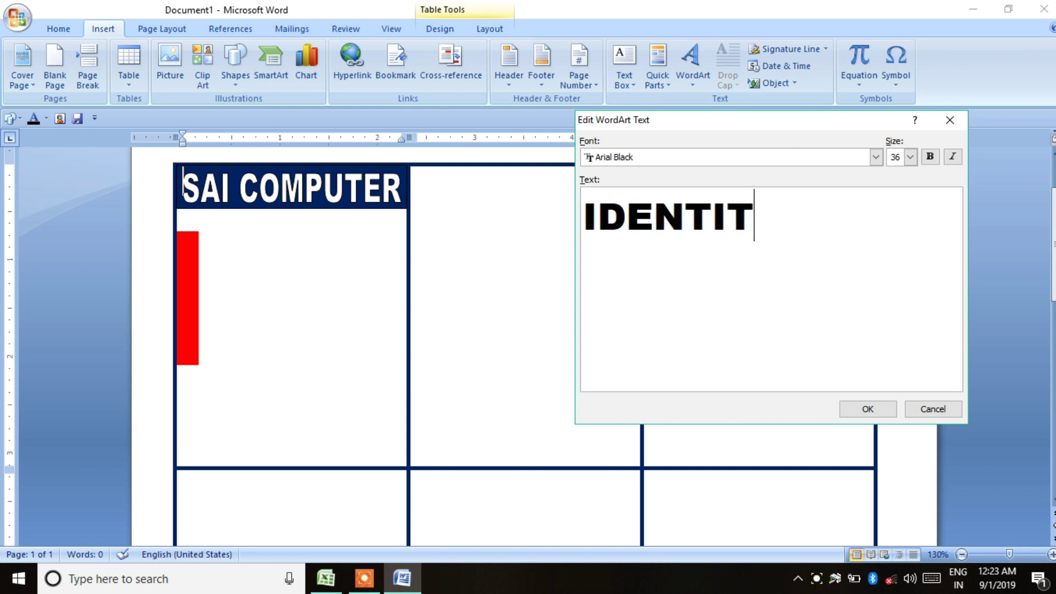
{"action": "type", "text": "Y CARD"}
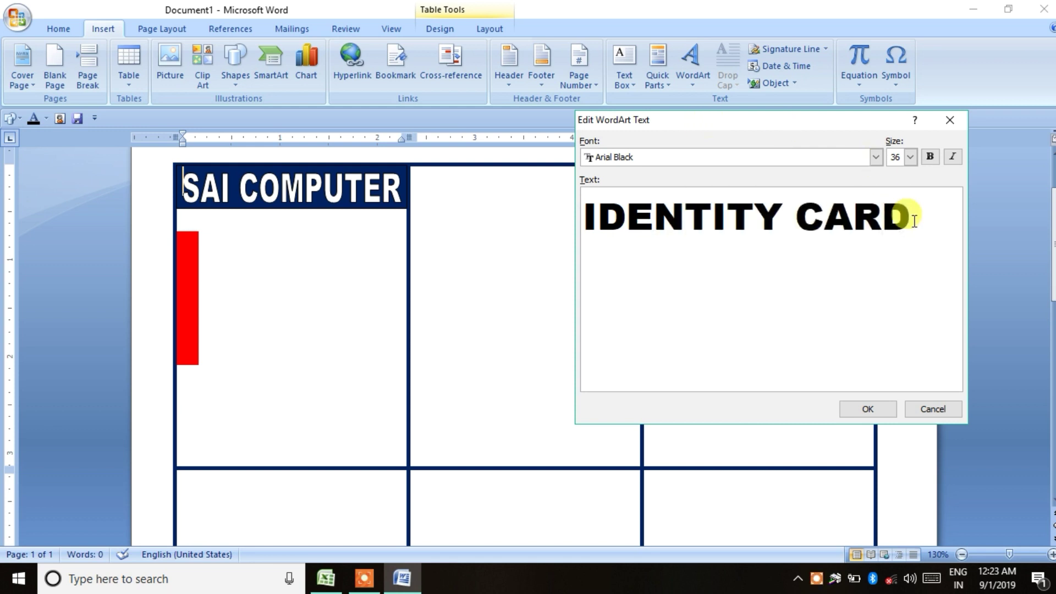
{"action": "left_click", "coordinate": [911, 157]}
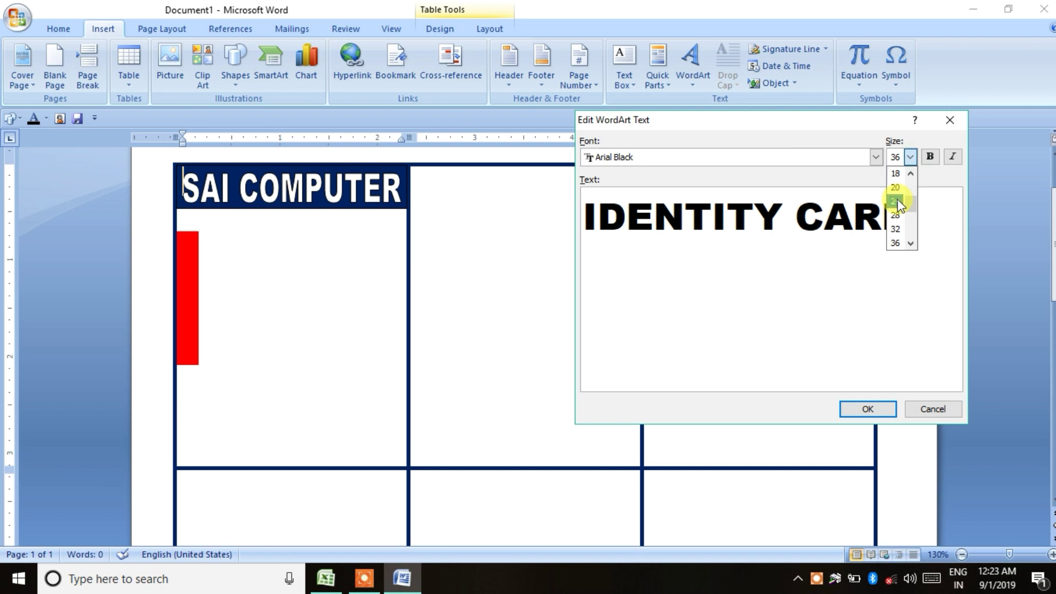
{"action": "left_click", "coordinate": [897, 201]}
{"action": "left_click", "coordinate": [888, 410]}
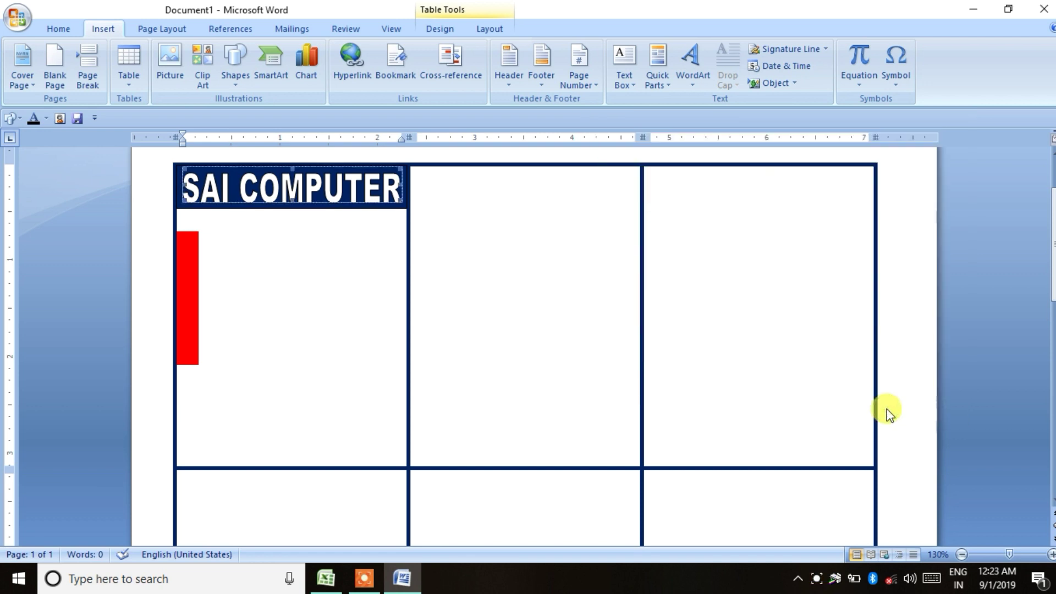
Set IDENTITY CARD behind text and move it down into the first card cell.
{"action": "left_click", "coordinate": [863, 87]}
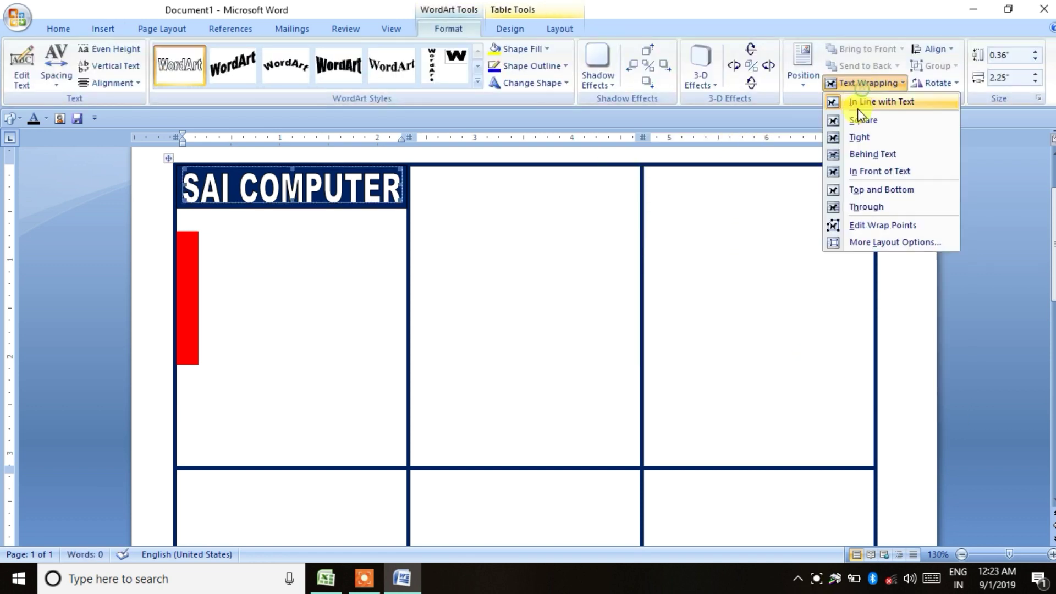
{"action": "left_click", "coordinate": [869, 155]}
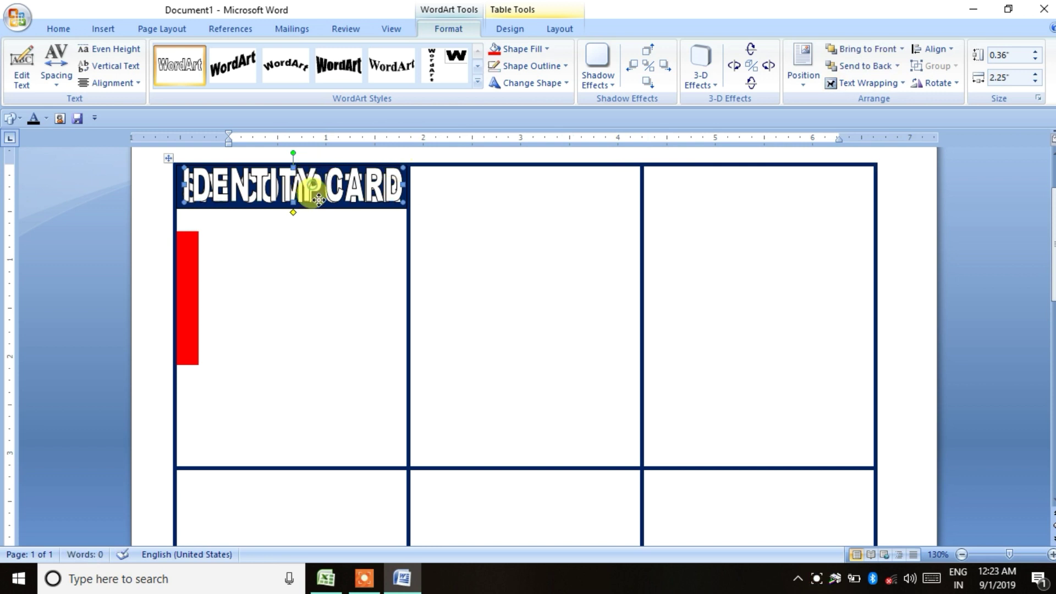
{"action": "left_click_drag", "start_coordinate": [313, 185], "coordinate": [357, 311]}
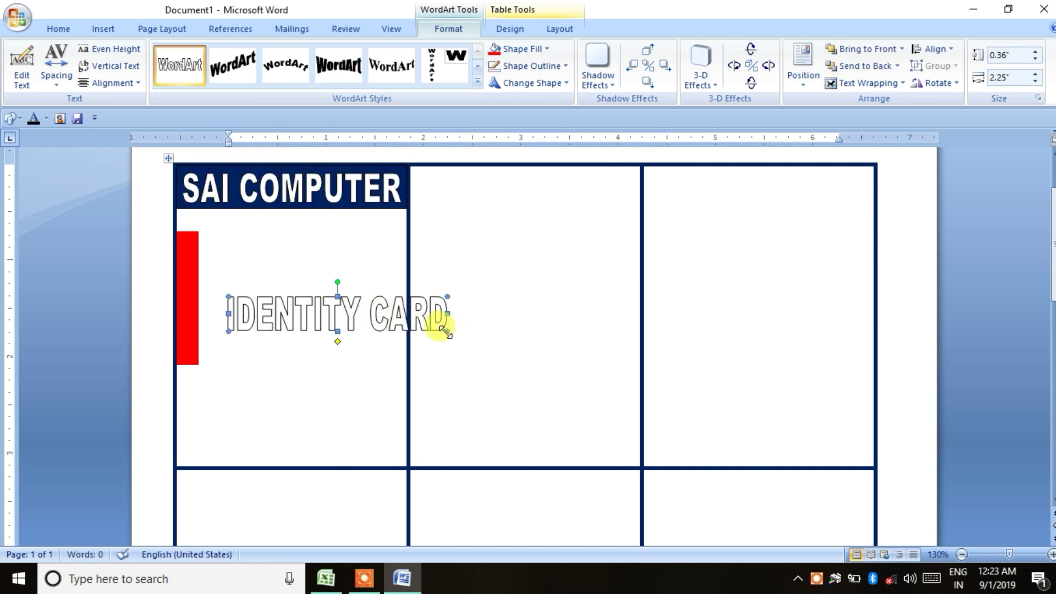
{"action": "left_click_drag", "start_coordinate": [354, 307], "coordinate": [363, 318]}
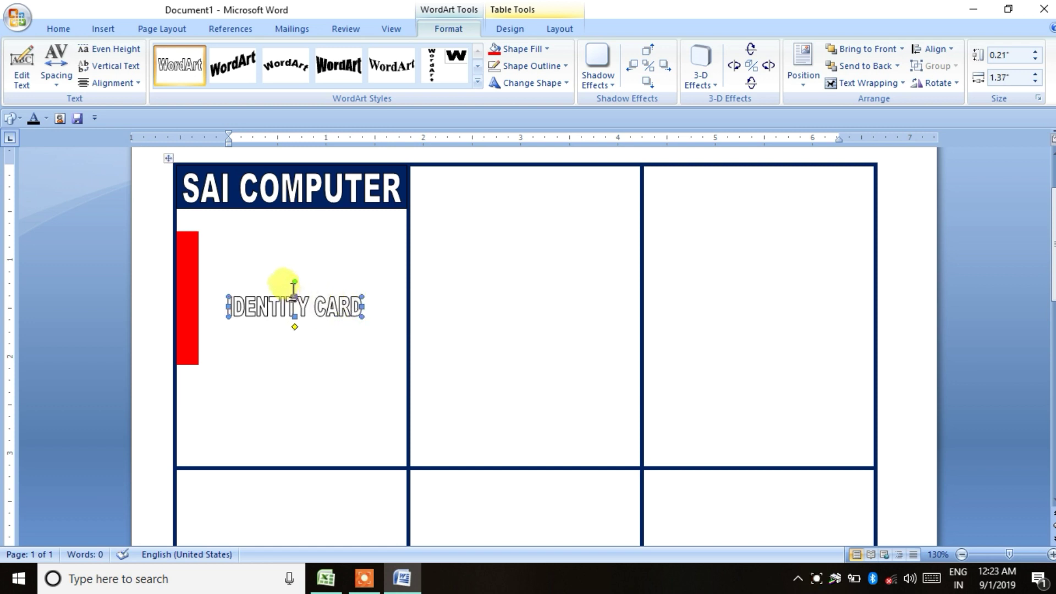
{"action": "left_click_drag", "start_coordinate": [295, 281], "coordinate": [256, 306]}
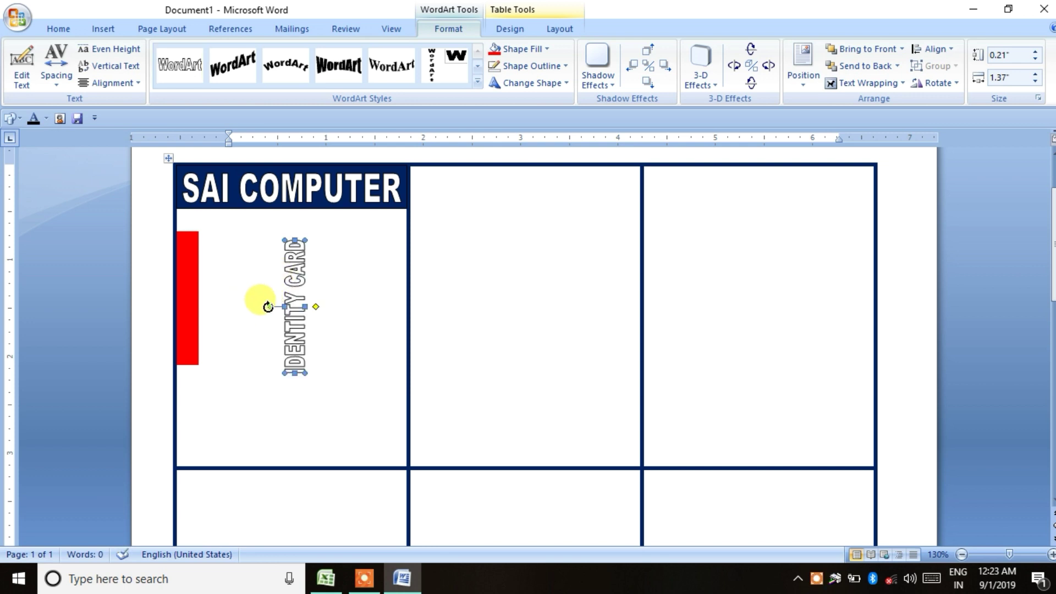
{"action": "key", "text": "ctrl+z"}
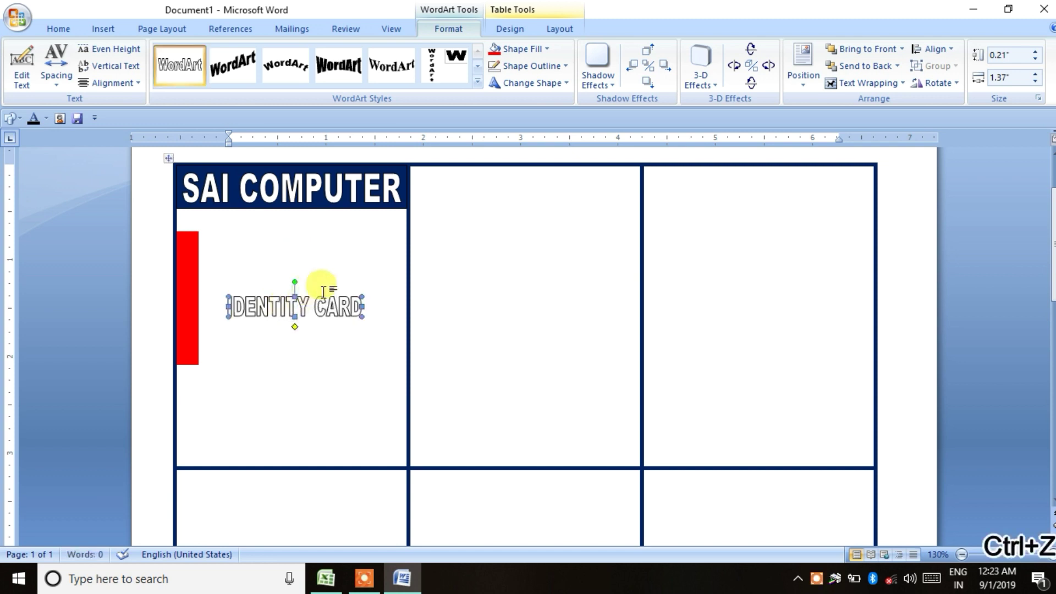
Rotate IDENTITY CARD 90° to vertical and fit it onto the red bar.
{"action": "left_click", "coordinate": [934, 84]}
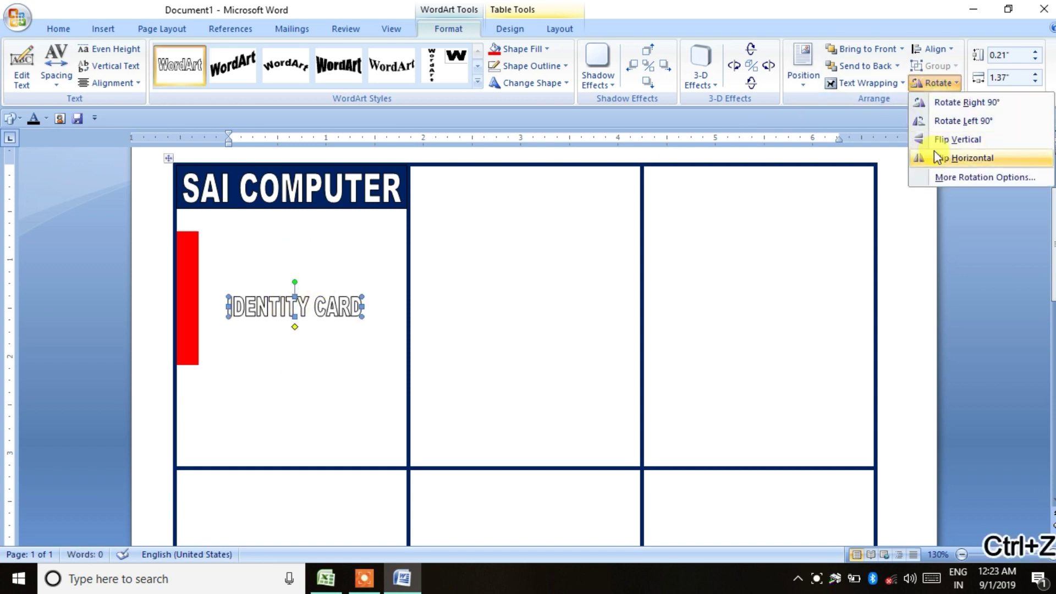
{"action": "left_click", "coordinate": [936, 122]}
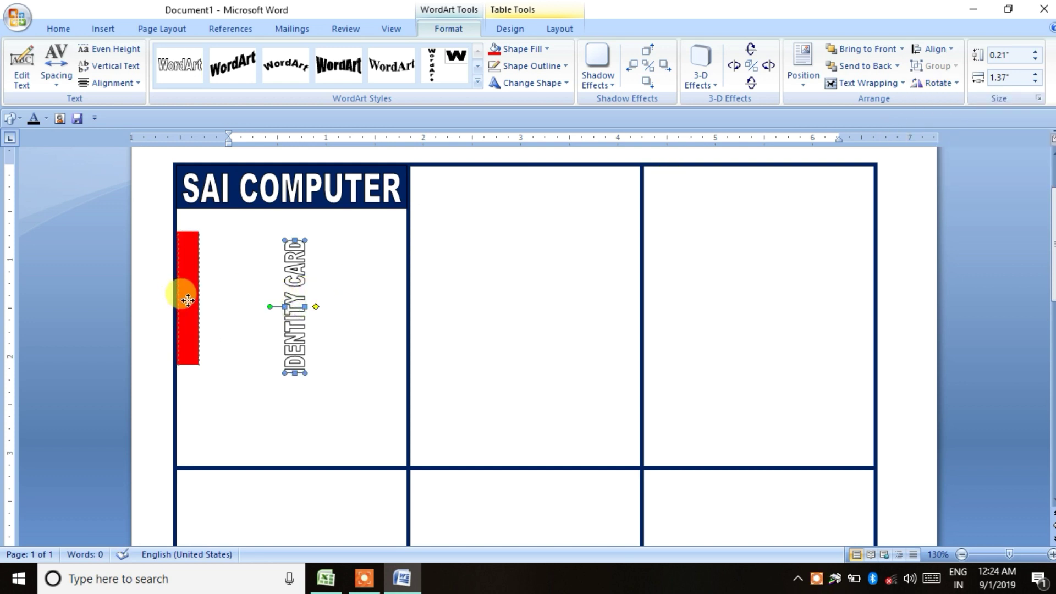
{"action": "left_click_drag", "start_coordinate": [188, 302], "coordinate": [189, 300]}
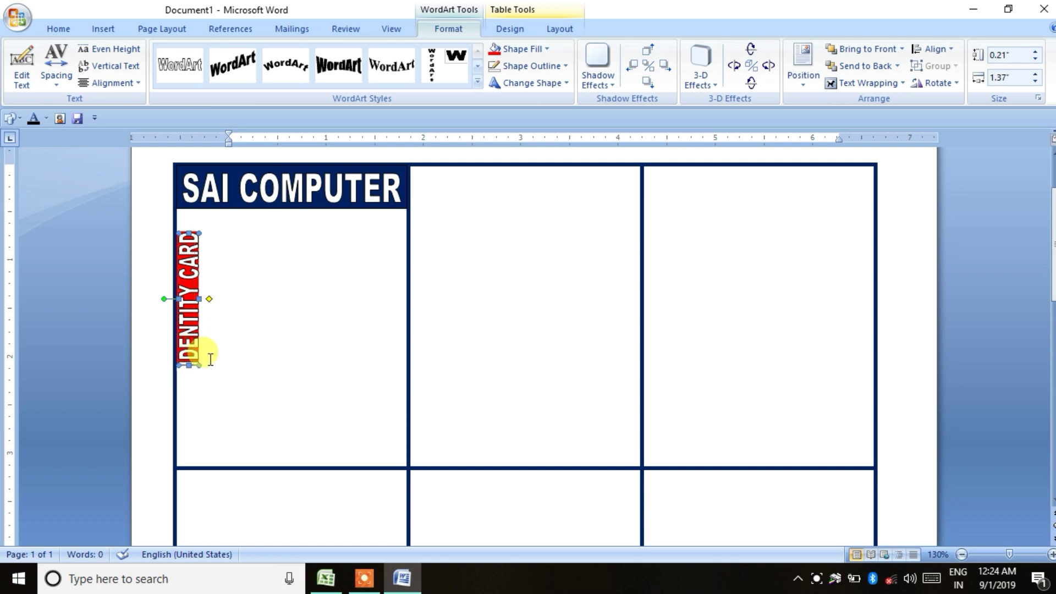
{"action": "left_click_drag", "start_coordinate": [195, 362], "coordinate": [193, 359]}
{"action": "key", "text": "Down"}
{"action": "key", "text": "Right"}
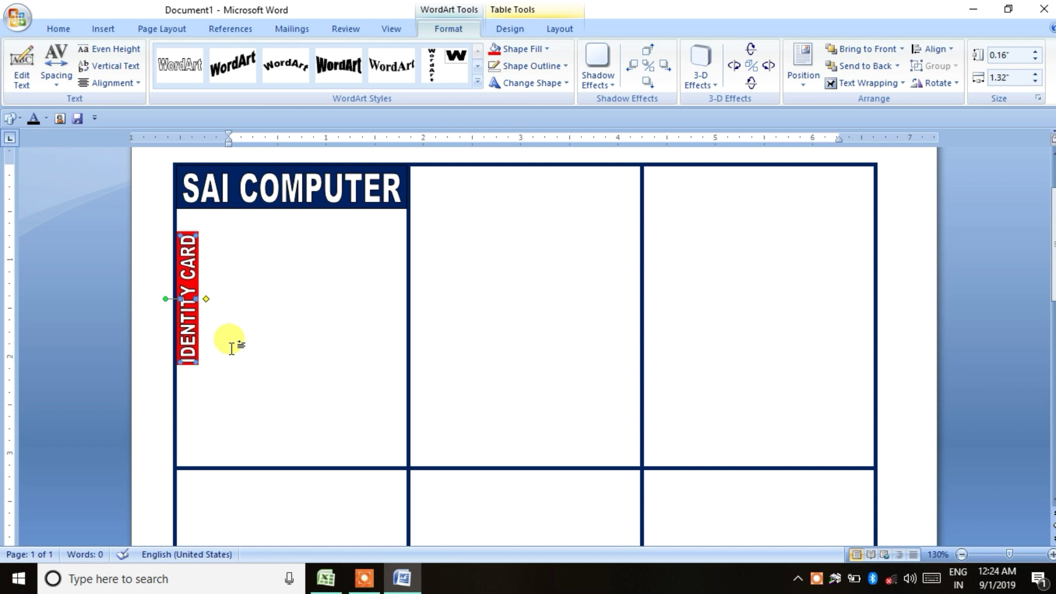
{"action": "left_click", "coordinate": [215, 275]}
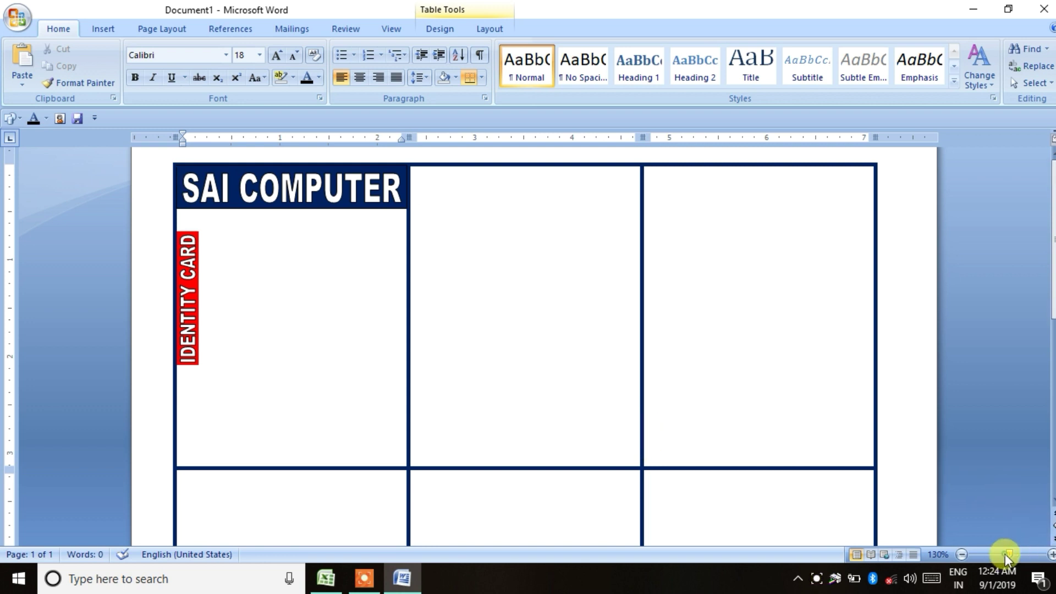
{"action": "left_click_drag", "start_coordinate": [1005, 554], "coordinate": [1008, 554]}
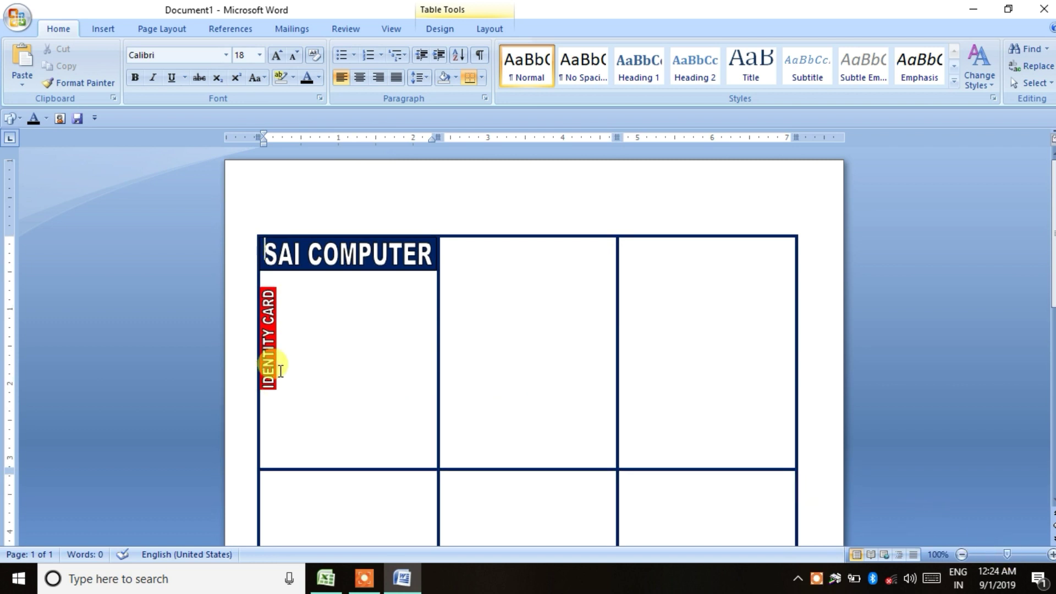
Draw a small square photo box rectangle in the first card cell.
{"action": "left_click", "coordinate": [110, 30]}
{"action": "left_click", "coordinate": [242, 83]}
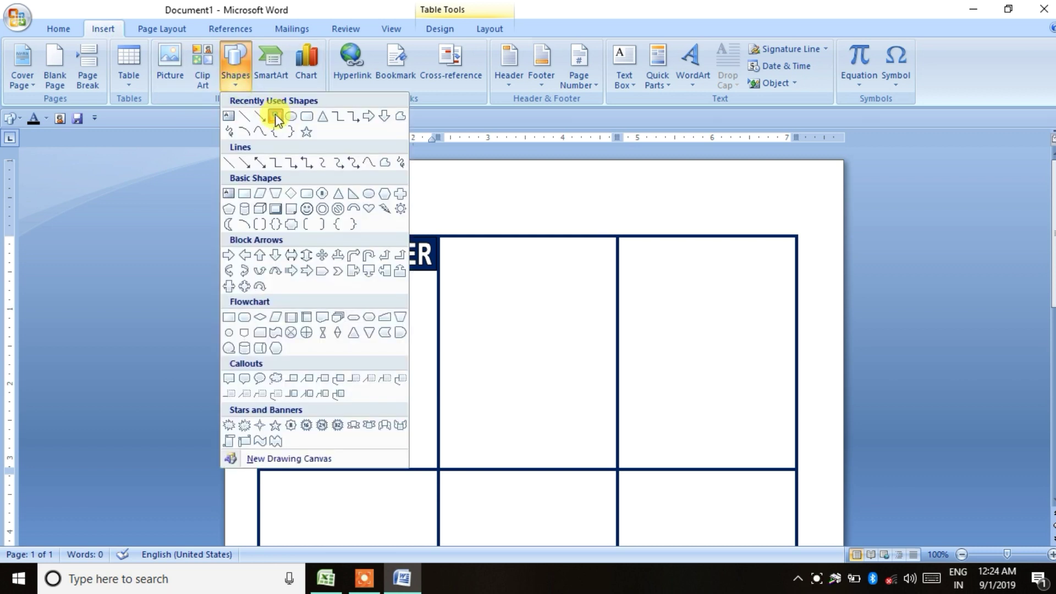
{"action": "left_click", "coordinate": [276, 117]}
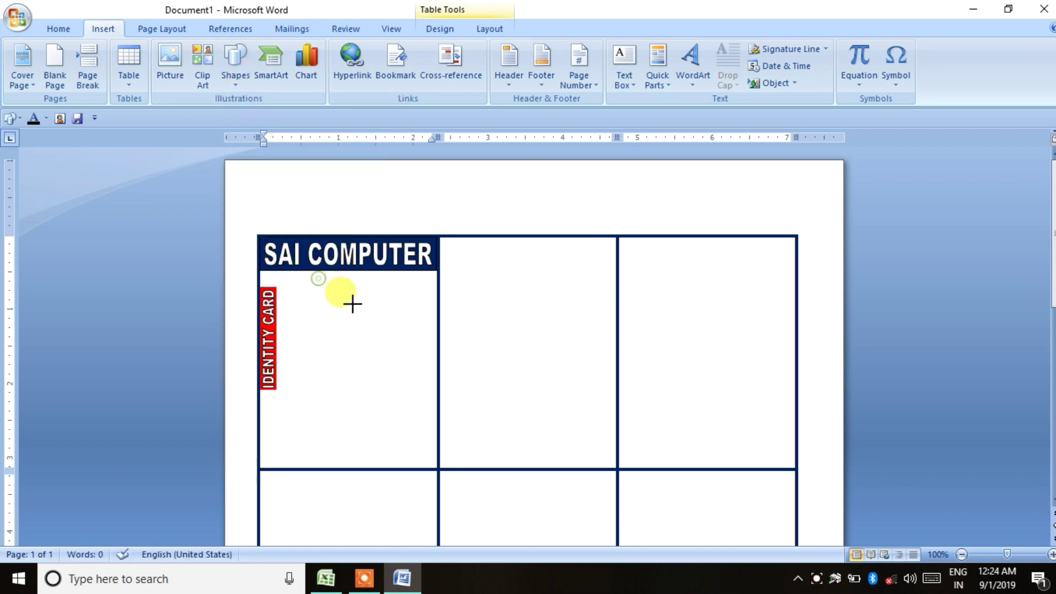
{"action": "mouse_move", "coordinate": [352, 304]}
{"action": "left_mouse_down"}
{"action": "mouse_move", "coordinate": [372, 339]}
{"action": "mouse_move", "coordinate": [328, 329]}
{"action": "left_mouse_up"}
{"action": "left_click", "coordinate": [326, 379]}
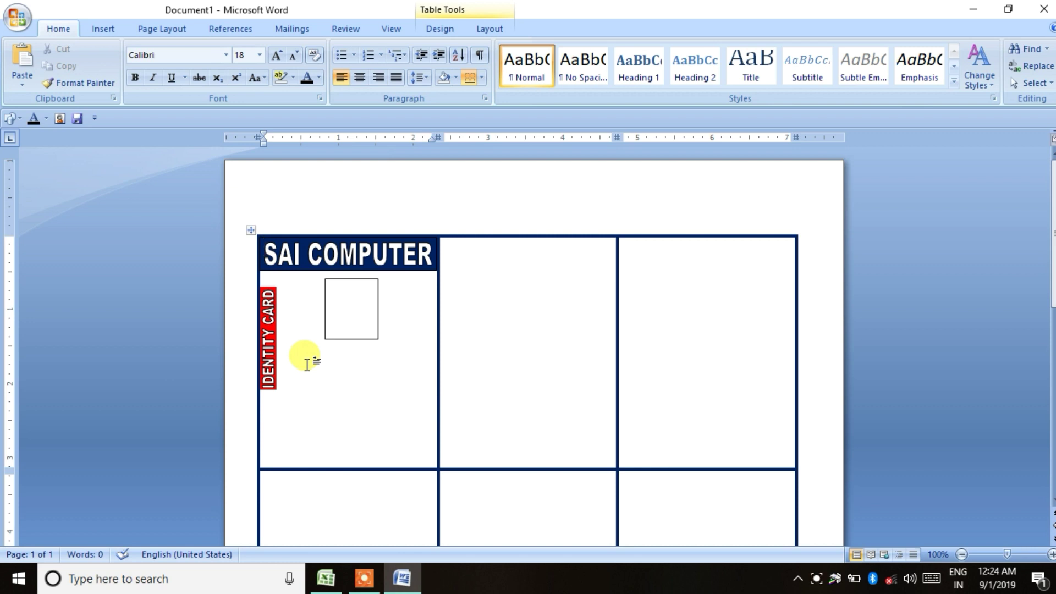
Add a blank line above the table and place the cursor below the photo box.
{"action": "key", "text": "Return"}
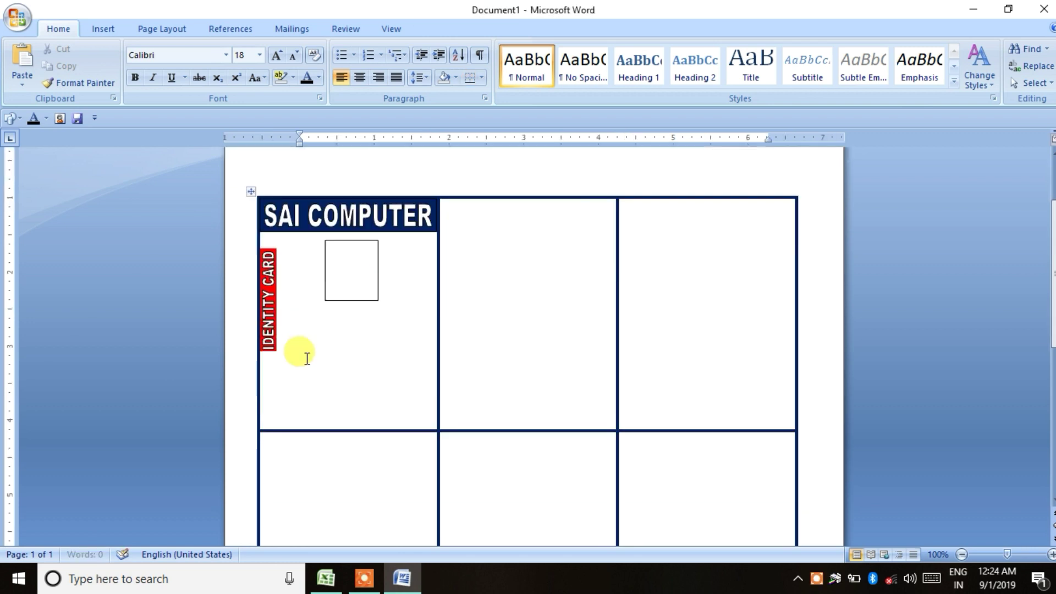
{"action": "scroll", "coordinate": [301, 353], "scroll_direction": "down", "scroll_amount": 3}
{"action": "left_click", "coordinate": [296, 323]}
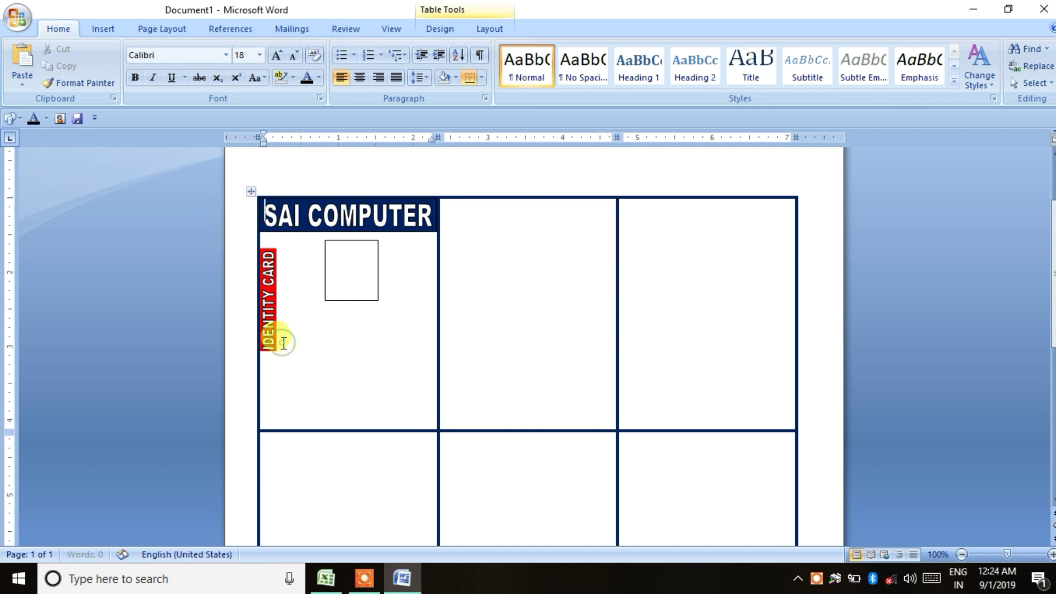
{"action": "left_click", "coordinate": [284, 343]}
{"action": "type", "text": "F/NAME"}
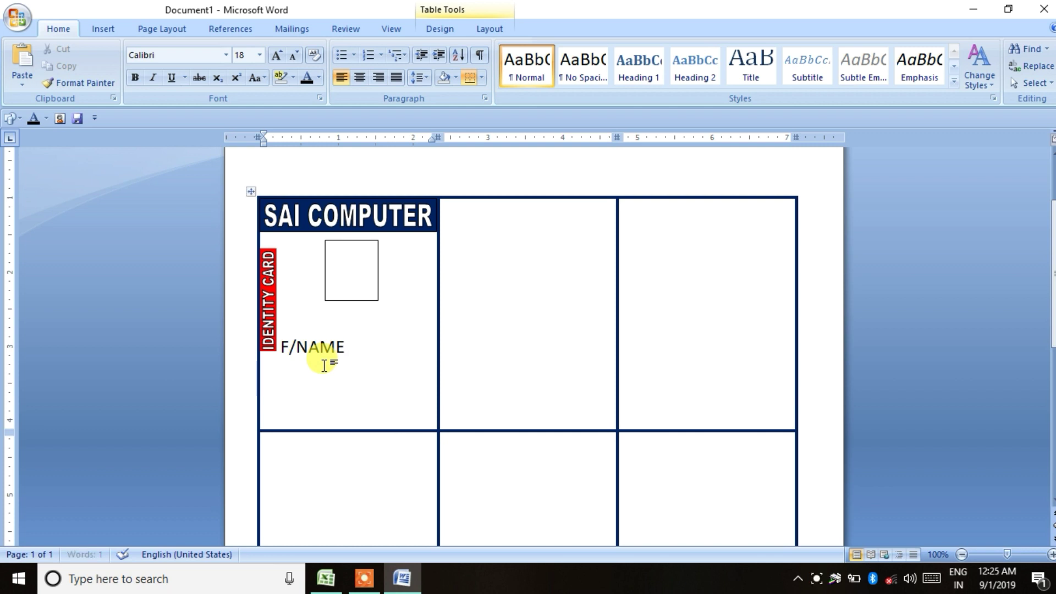
Add ROLL NO., ADDRESS and CONTACT lines below F/NAME, fixing the ROLL NO. typo.
{"action": "left_click", "coordinate": [324, 365]}
{"action": "type", "text": "RO"}
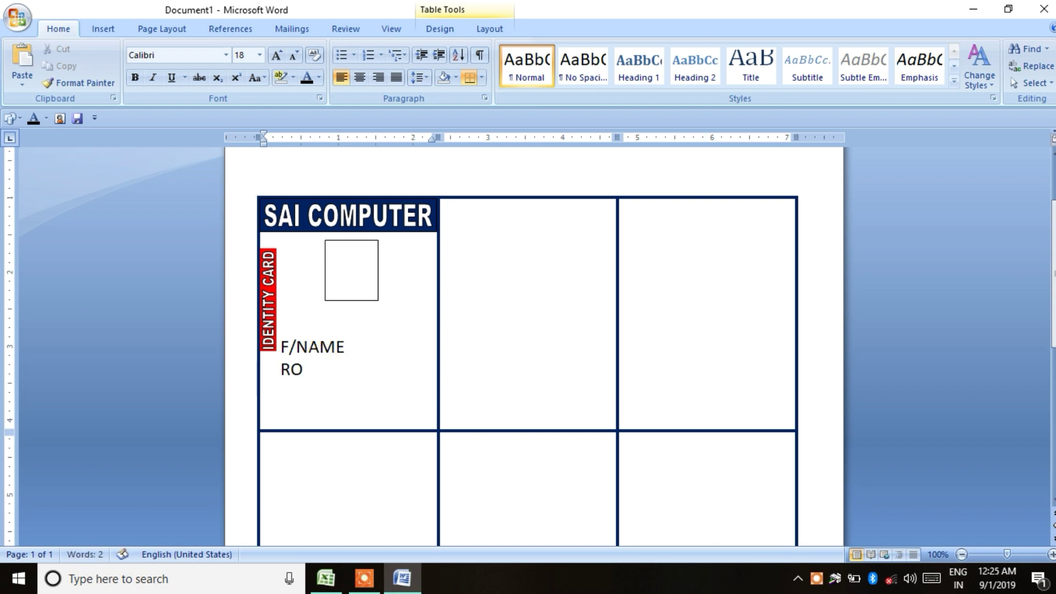
{"action": "type", "text": "LL NOO."}
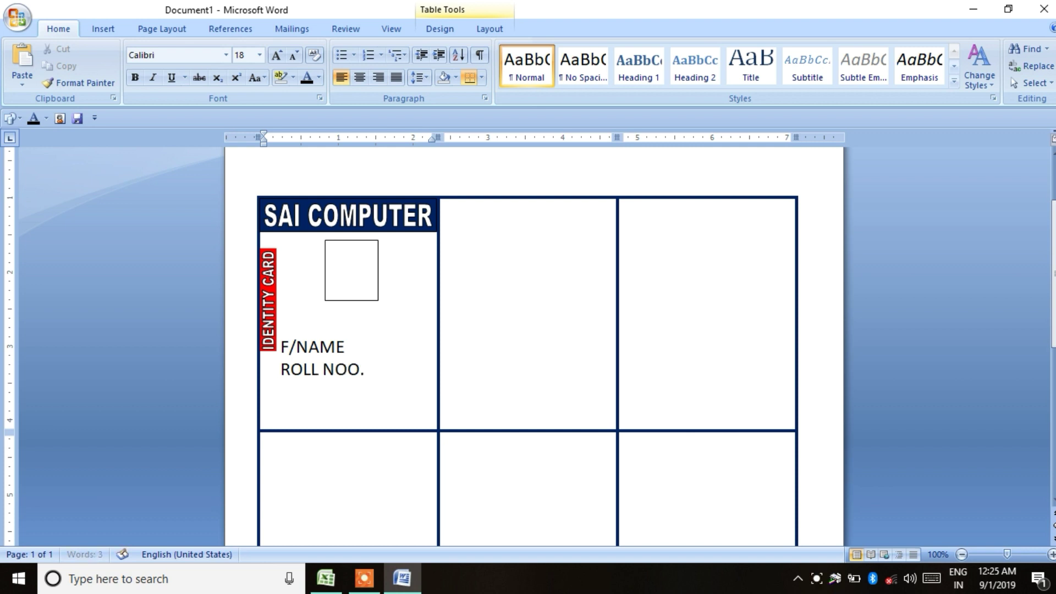
{"action": "key", "text": "BackSpace"}
{"action": "key", "text": "BackSpace"}
{"action": "type", "text": "."}
{"action": "type", "text": "DDRESS "}
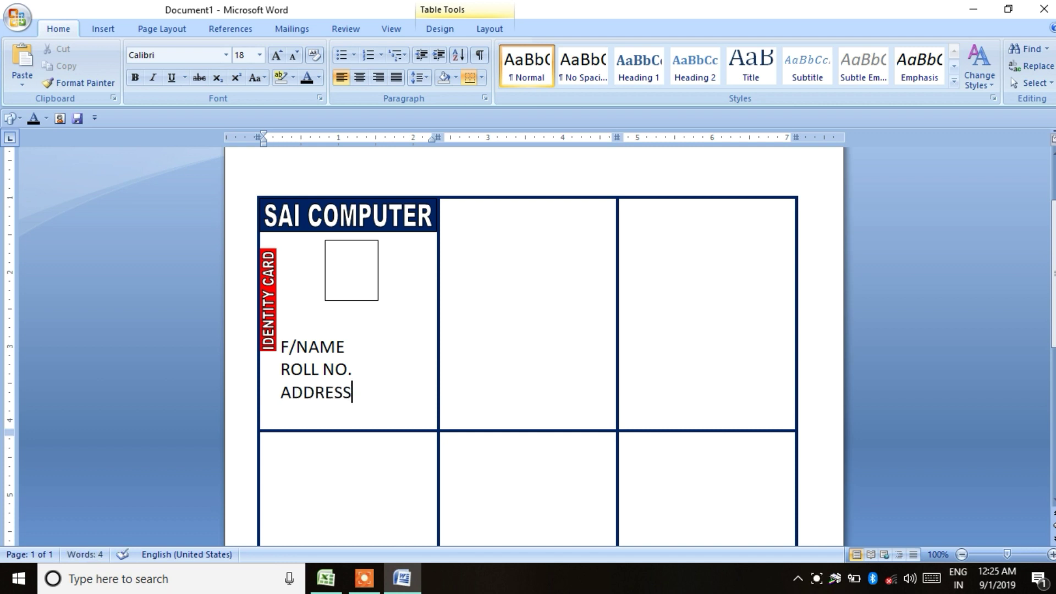
{"action": "type", "text": "CONTACT"}
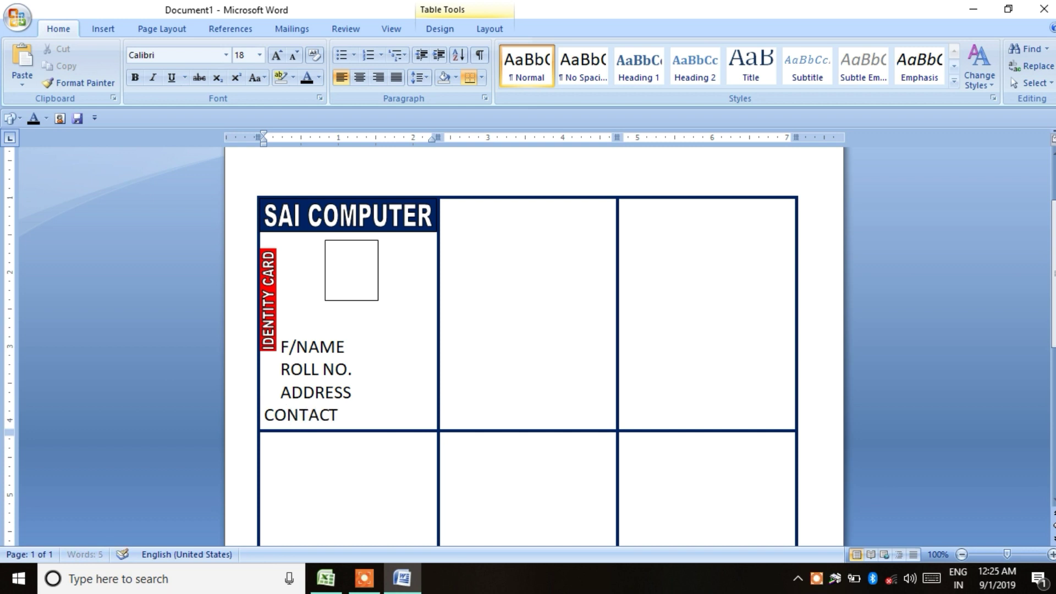
Indent the lines so F/NAME, ROLL NO., ADDRESS and CONTACT align below the photo box, then select them.
{"action": "left_click_drag", "start_coordinate": [338, 417], "coordinate": [284, 343]}
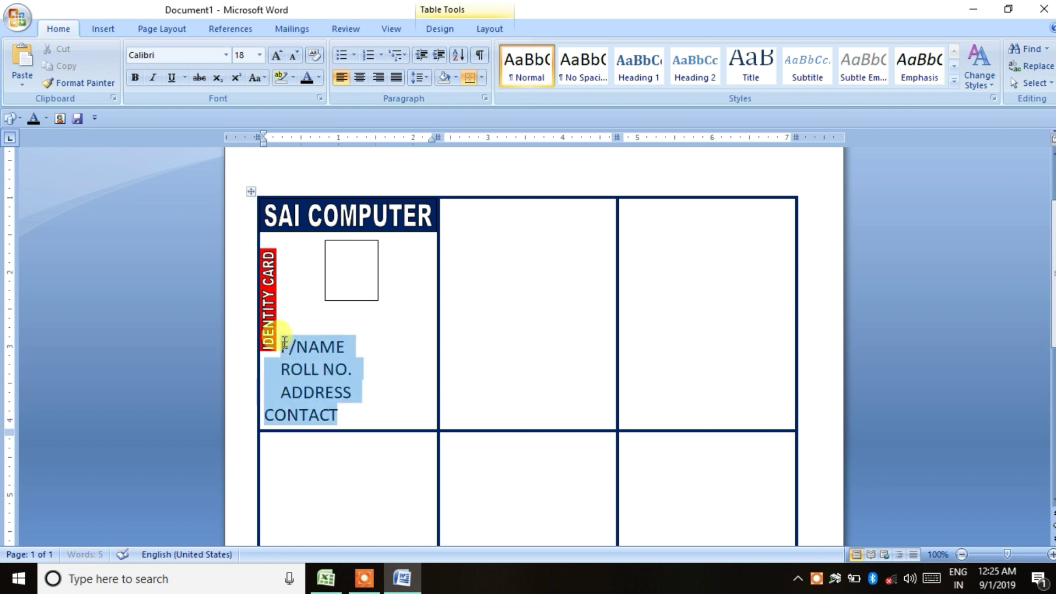
{"action": "left_click", "coordinate": [279, 347]}
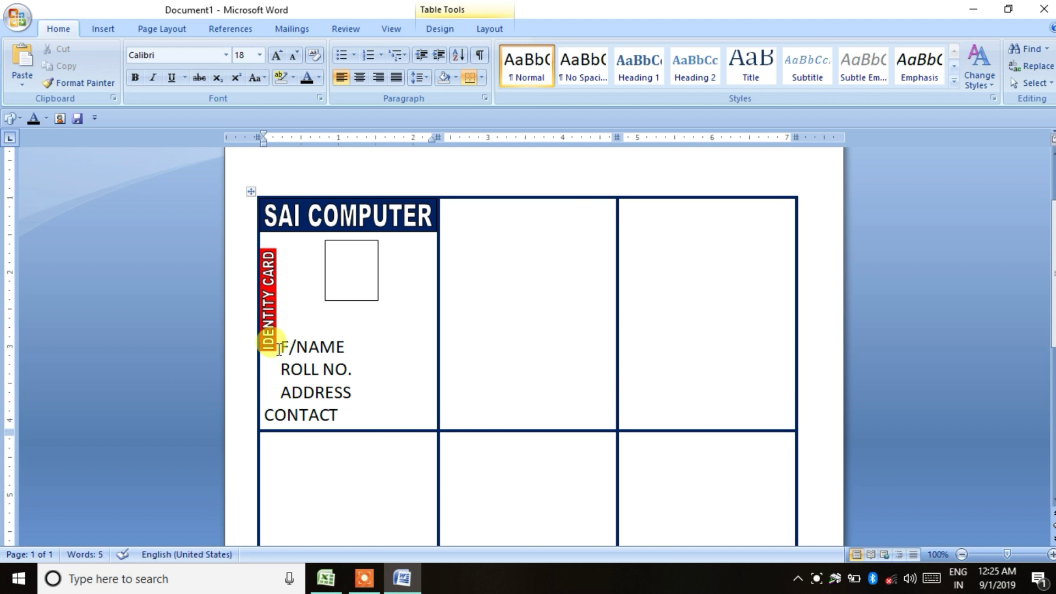
{"action": "key", "text": "BackSpace"}
{"action": "key", "text": "BackSpace"}
{"action": "key", "text": "BackSpace"}
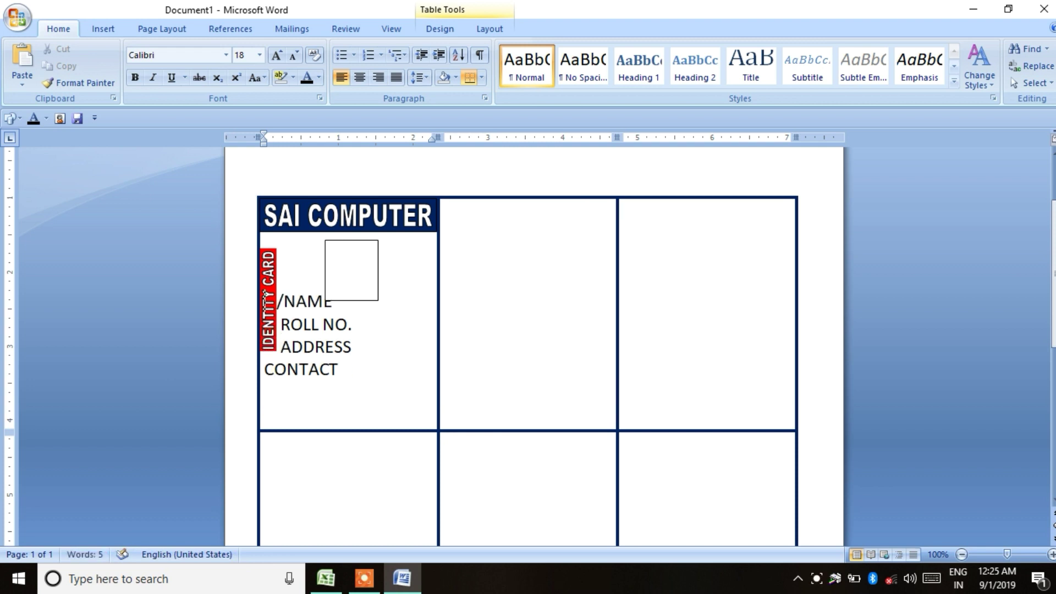
{"action": "key", "text": "Return"}
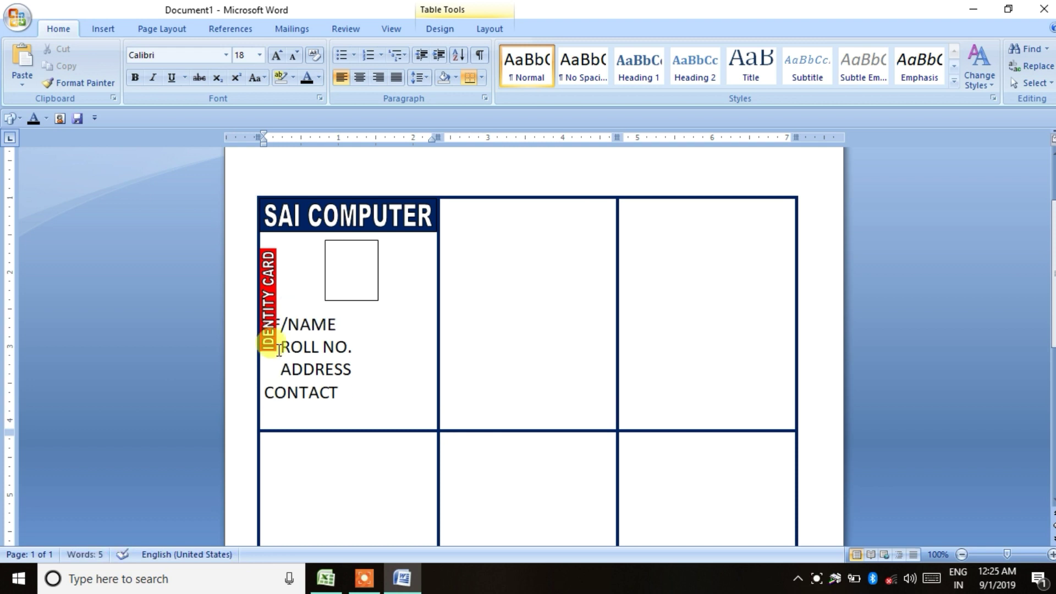
{"action": "type", "text": "F"}
{"action": "left_click", "coordinate": [279, 369]}
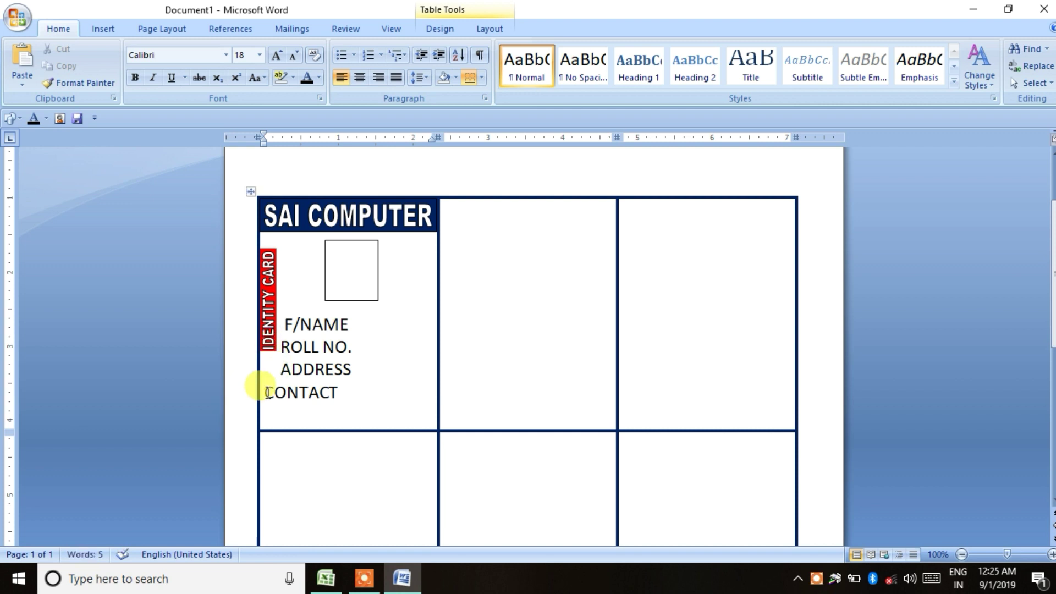
{"action": "left_click", "coordinate": [266, 392]}
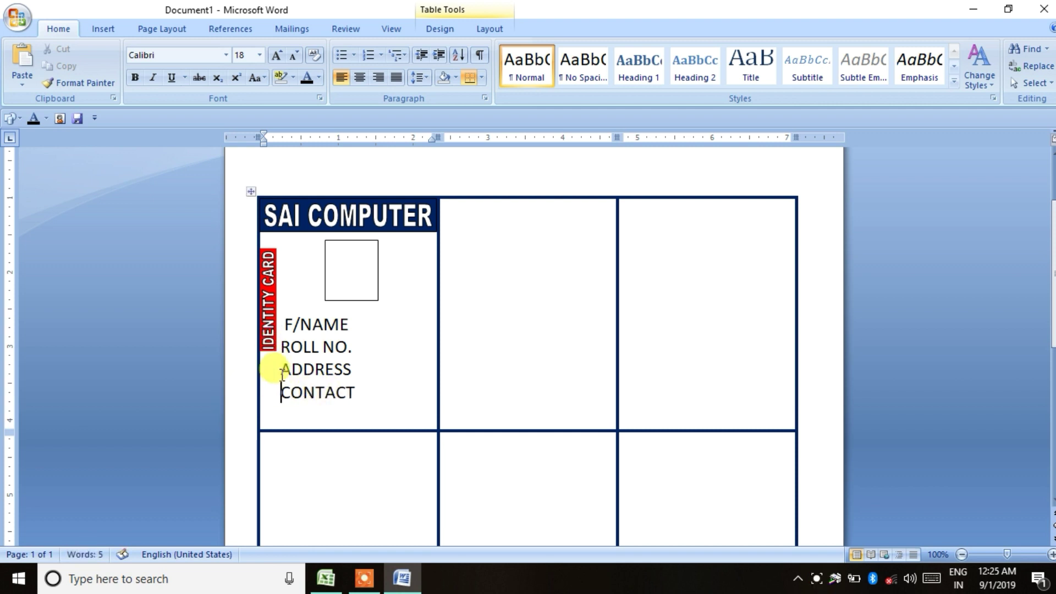
{"action": "left_click", "coordinate": [281, 369]}
{"action": "left_click", "coordinate": [282, 392]}
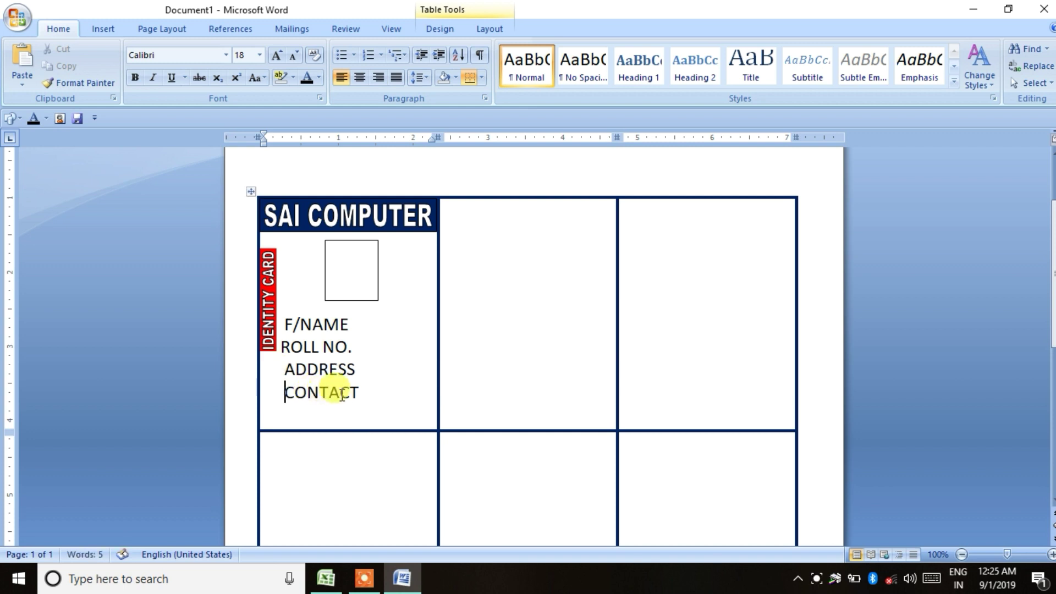
{"action": "left_click_drag", "start_coordinate": [366, 392], "coordinate": [282, 320]}
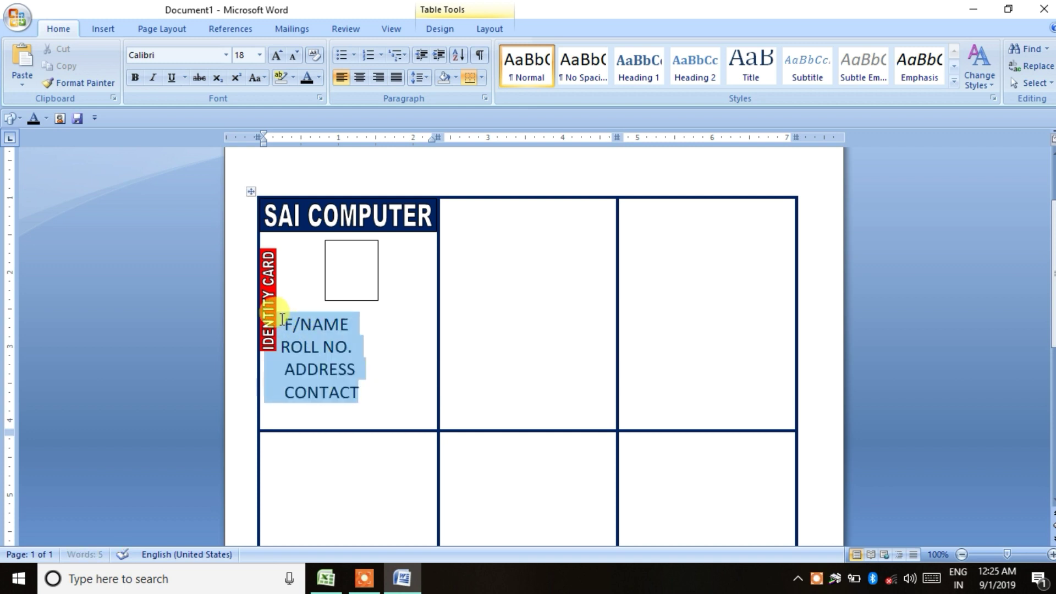
Shrink the four field labels to 14, realign ROLL NO., and make them bold.
{"action": "left_click", "coordinate": [294, 57]}
{"action": "left_click", "coordinate": [294, 57]}
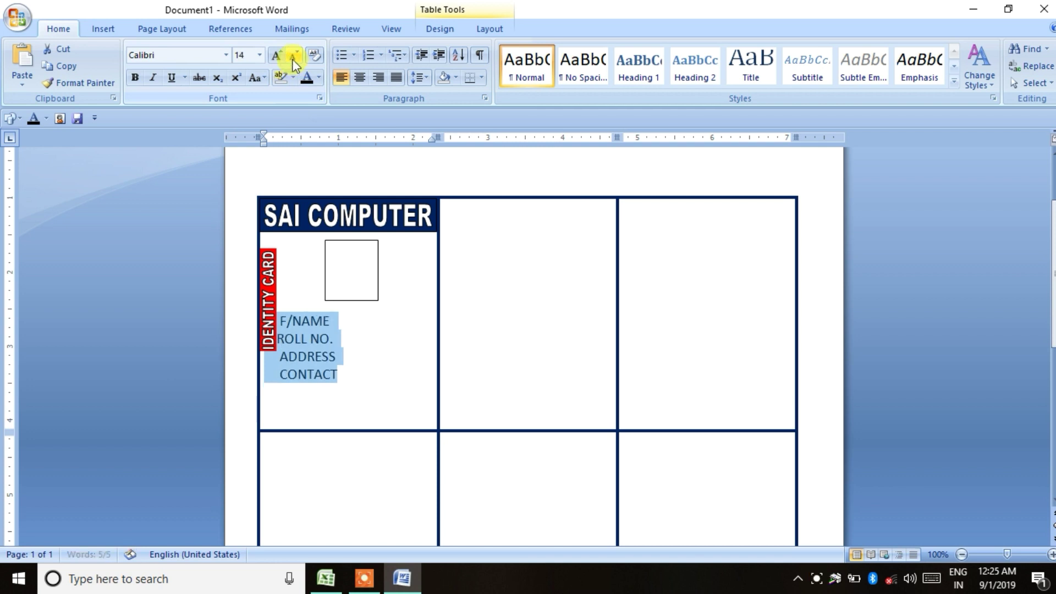
{"action": "left_click", "coordinate": [281, 329]}
{"action": "left_click", "coordinate": [277, 339]}
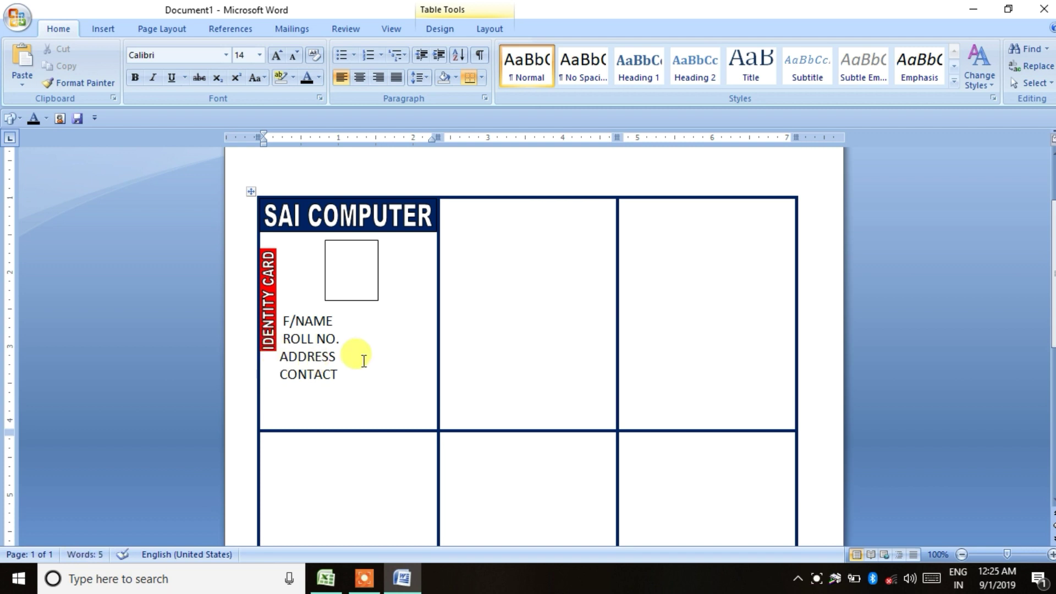
{"action": "left_click_drag", "start_coordinate": [338, 374], "coordinate": [288, 307]}
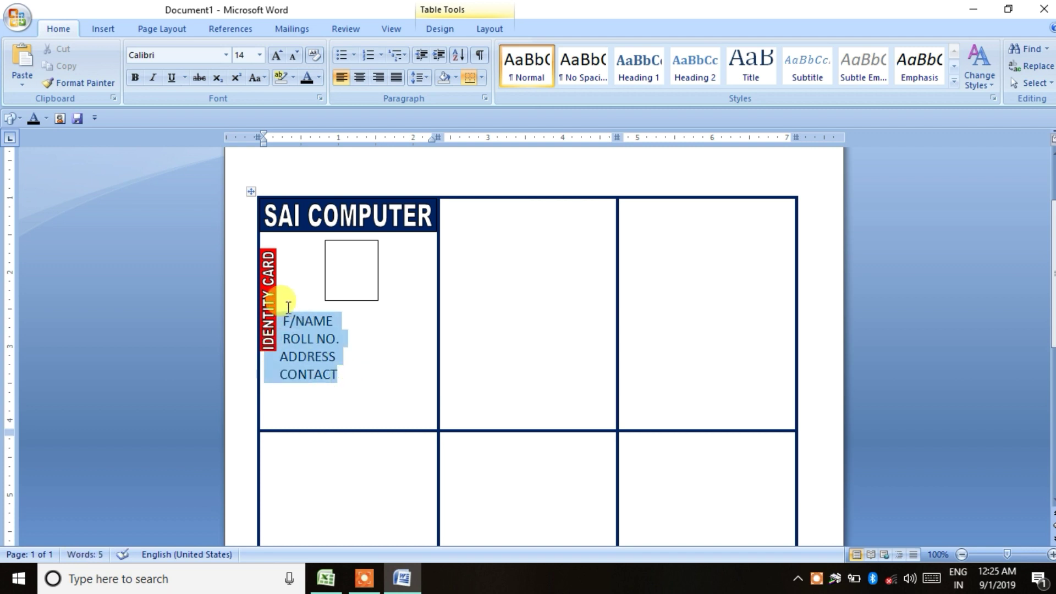
{"action": "left_click", "coordinate": [134, 78]}
{"action": "left_click", "coordinate": [274, 397]}
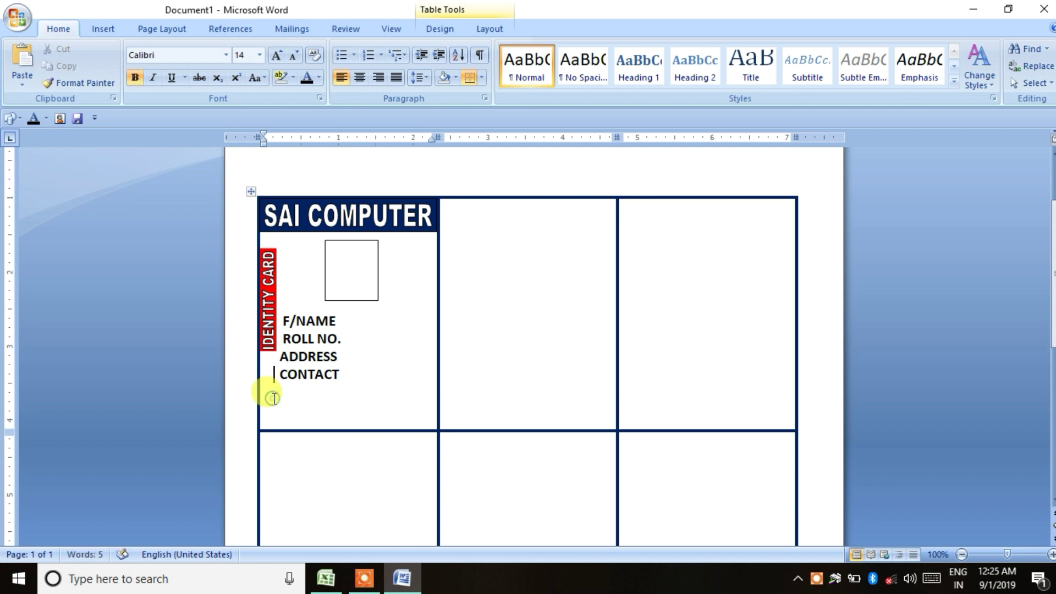
Add a VALID UPTO-2020 line beneath CONTACT.
{"action": "left_click", "coordinate": [274, 398]}
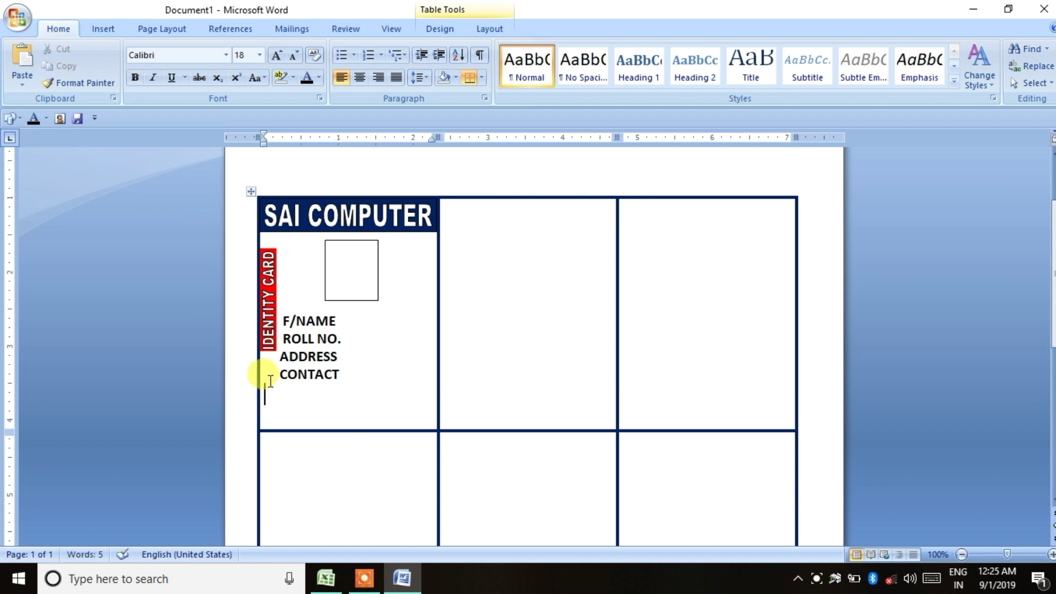
{"action": "type", "text": "VALID"}
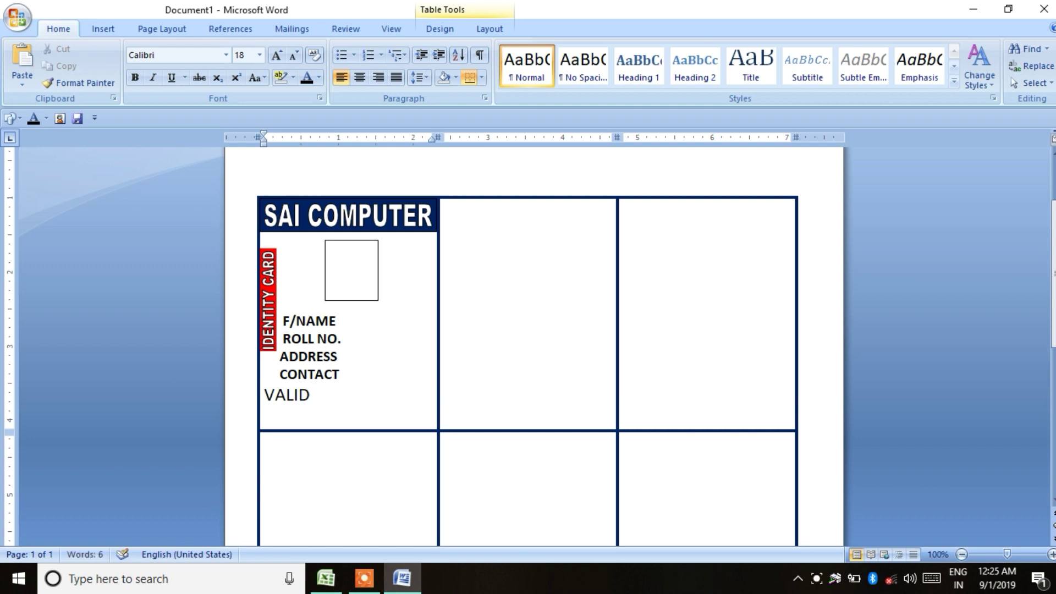
{"action": "type", "text": "UPTO-2020"}
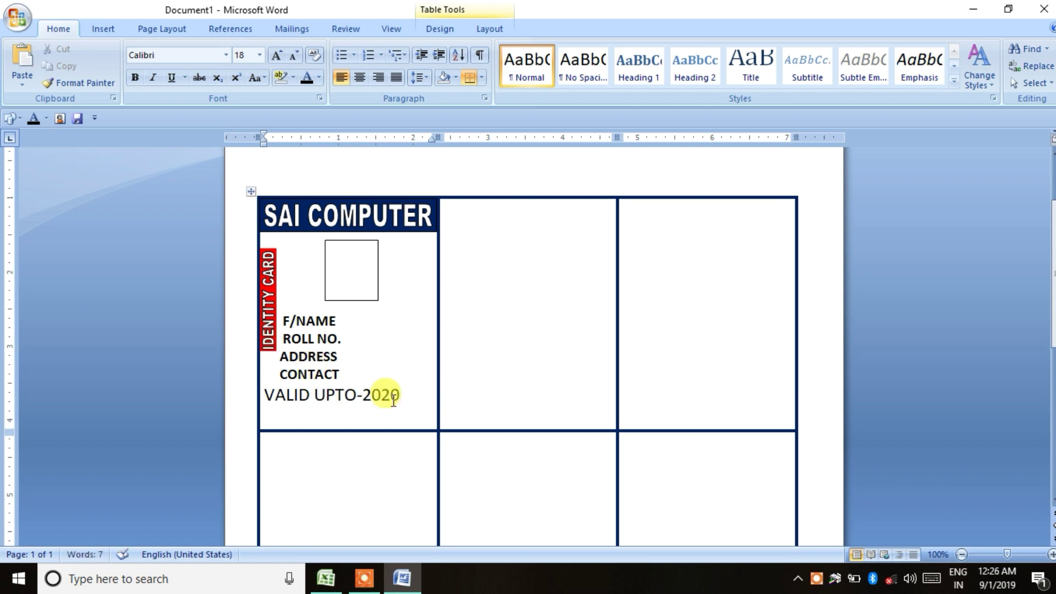
{"action": "mouse_move", "coordinate": [404, 401]}
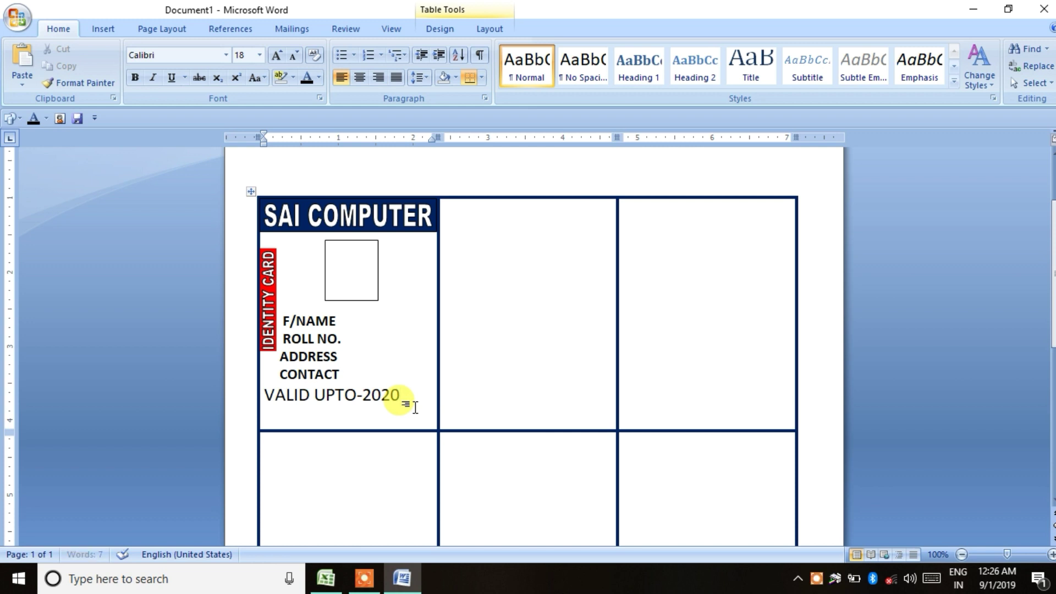
{"action": "left_click", "coordinate": [105, 28]}
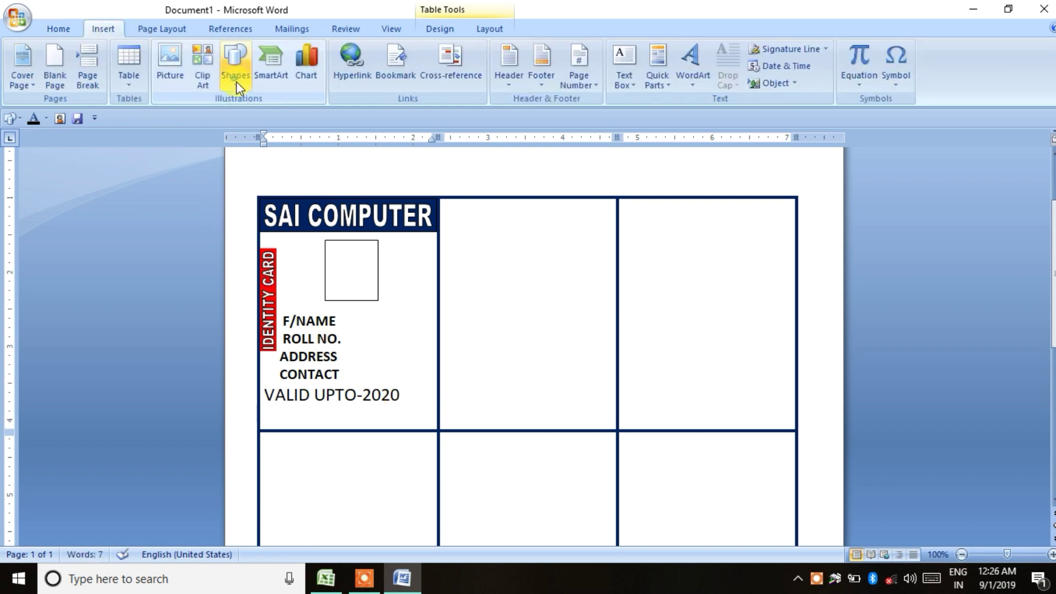
Draw a rectangle bar below the VALID UPTO-2020 line and fill it red.
{"action": "left_click", "coordinate": [237, 85]}
{"action": "left_click", "coordinate": [273, 118]}
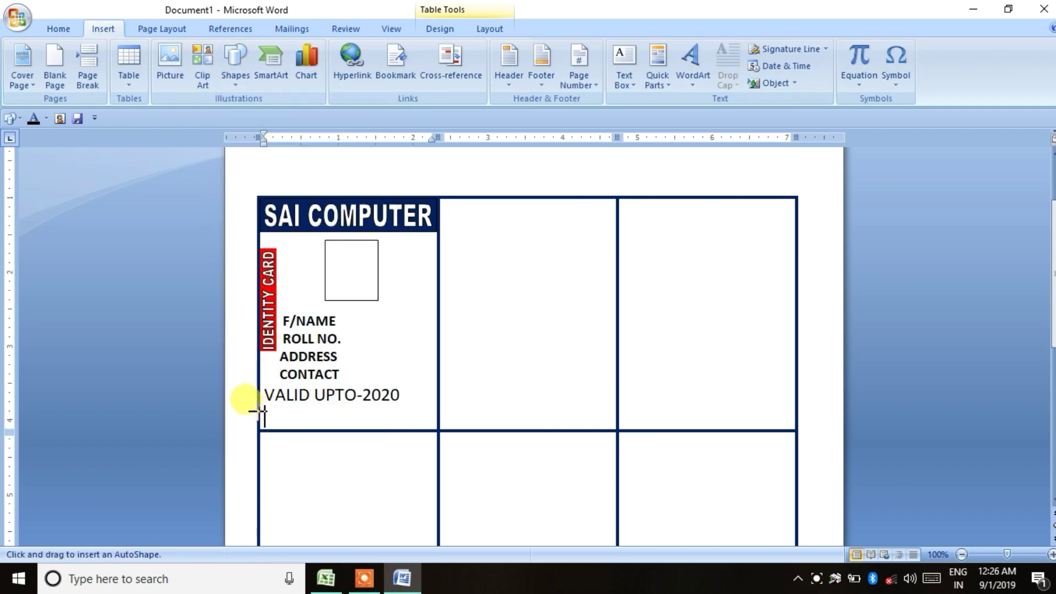
{"action": "left_click_drag", "start_coordinate": [259, 410], "coordinate": [441, 430]}
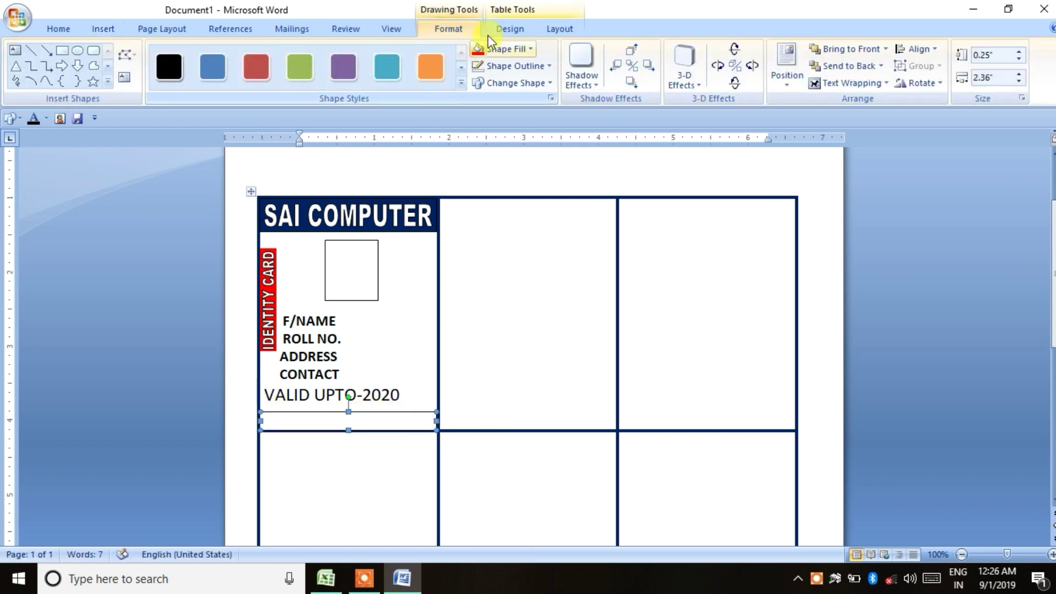
{"action": "left_click", "coordinate": [510, 51]}
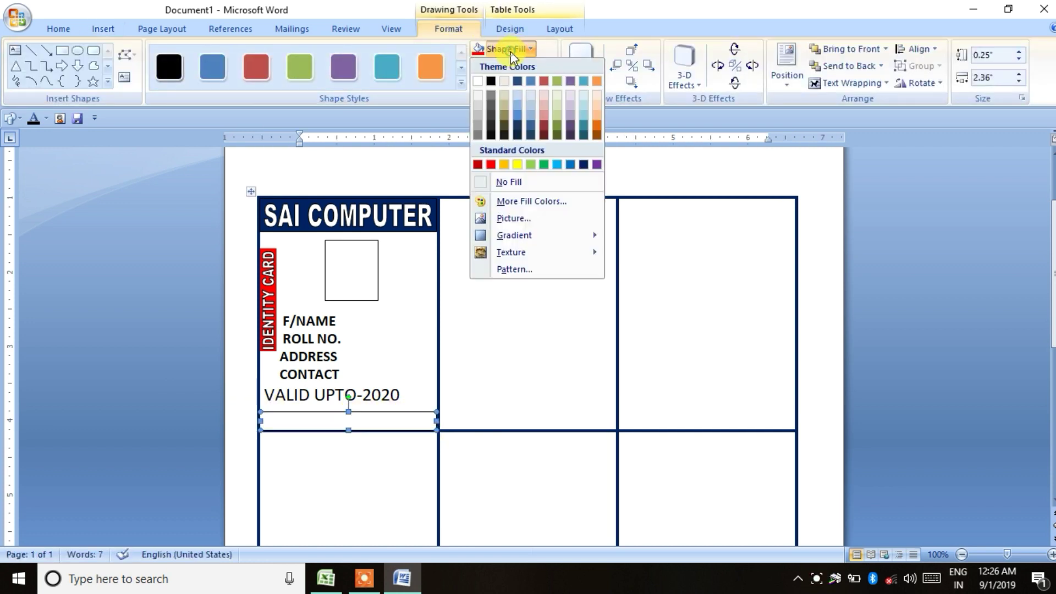
{"action": "left_click", "coordinate": [491, 164]}
{"action": "left_click", "coordinate": [340, 440]}
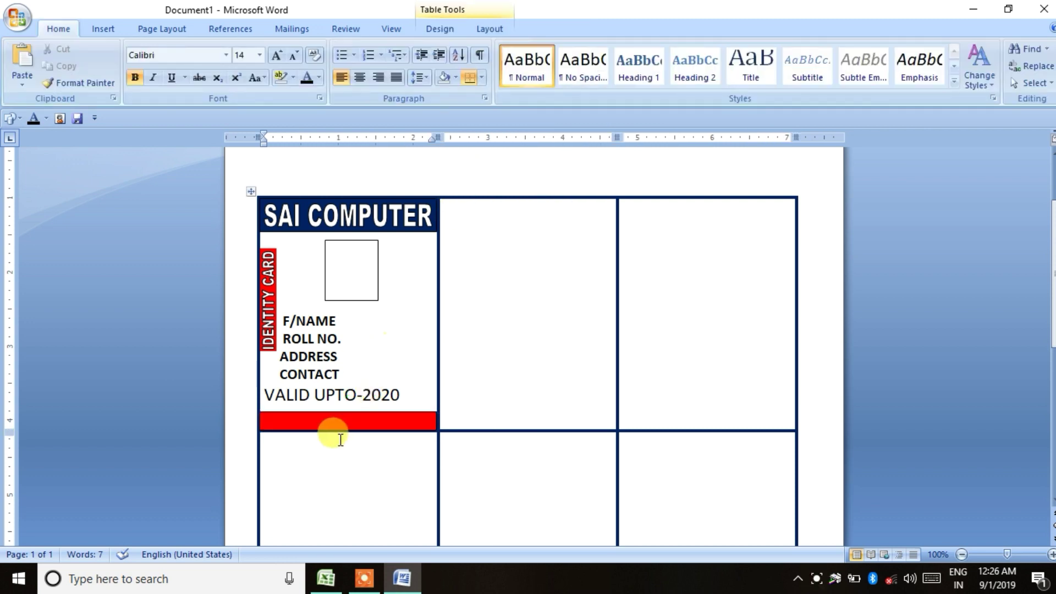
Use Add Text on the red bar so it can hold text, then return to the table.
{"action": "right_click", "coordinate": [282, 422]}
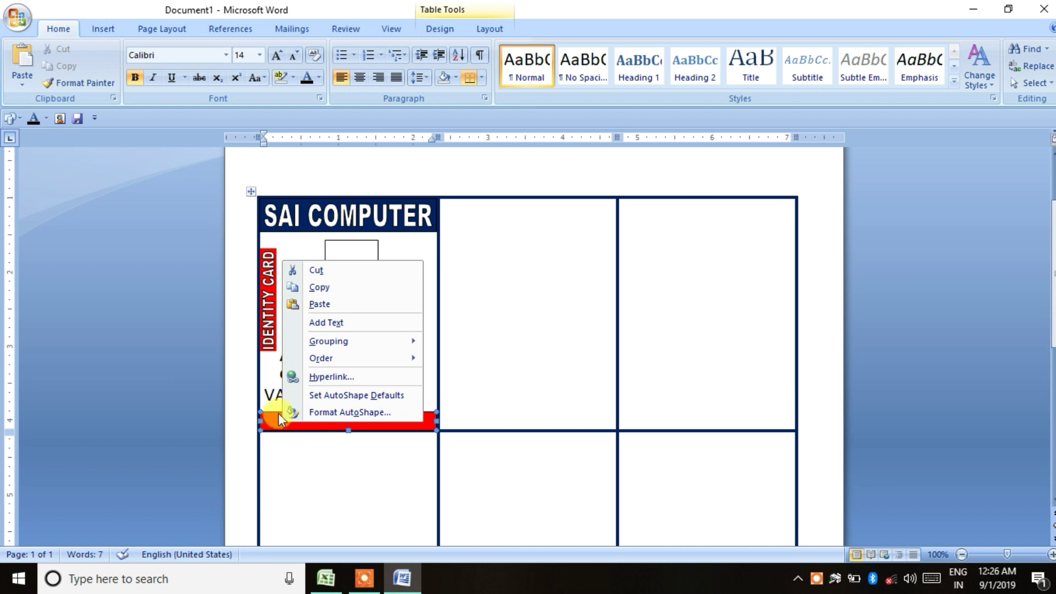
{"action": "left_click", "coordinate": [325, 322]}
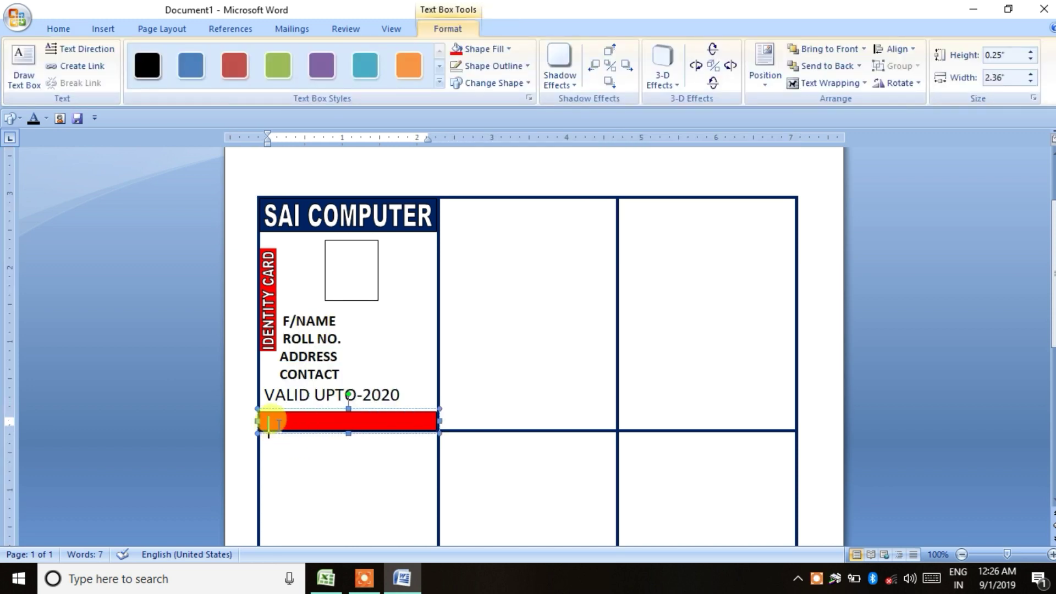
{"action": "left_click", "coordinate": [390, 359]}
{"action": "left_click", "coordinate": [462, 357]}
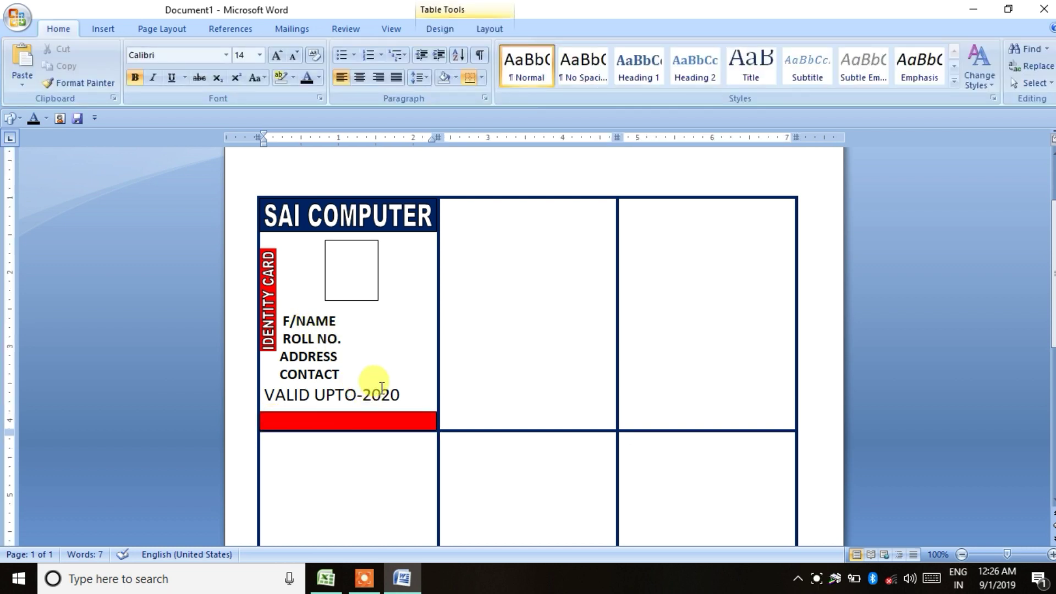
Shrink the photo box above F/NAME and nudge it slightly to the right.
{"action": "left_click", "coordinate": [353, 300]}
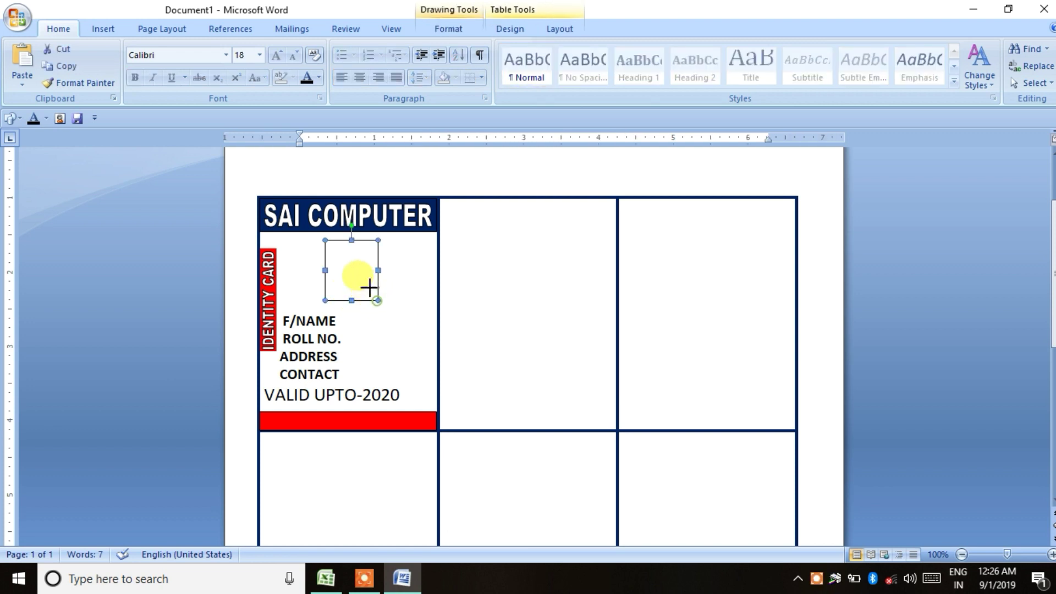
{"action": "left_click_drag", "start_coordinate": [368, 284], "coordinate": [369, 285]}
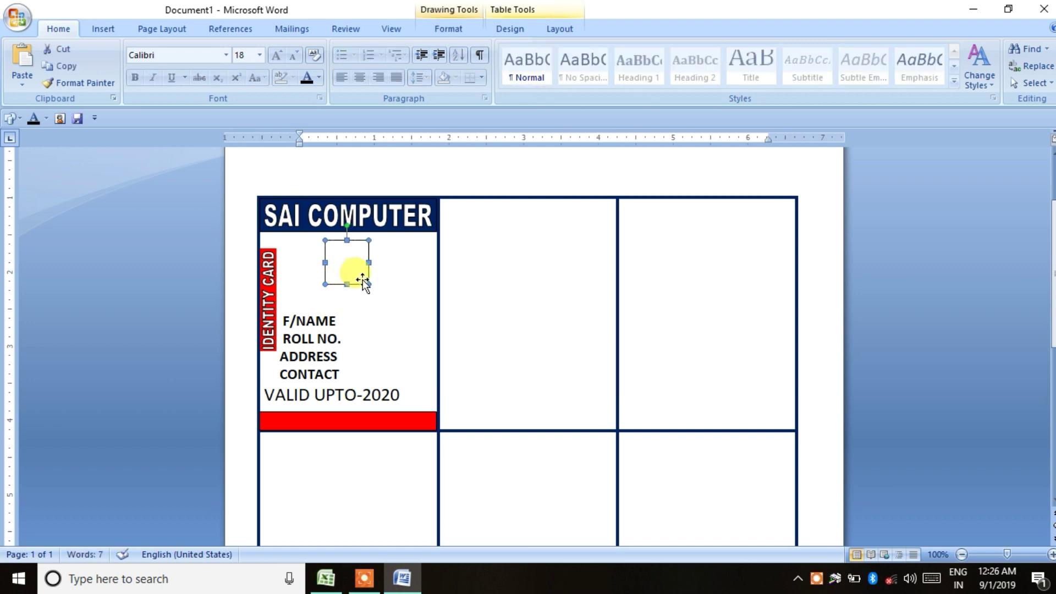
{"action": "left_click", "coordinate": [369, 274]}
{"action": "left_click_drag", "start_coordinate": [373, 274], "coordinate": [378, 273]}
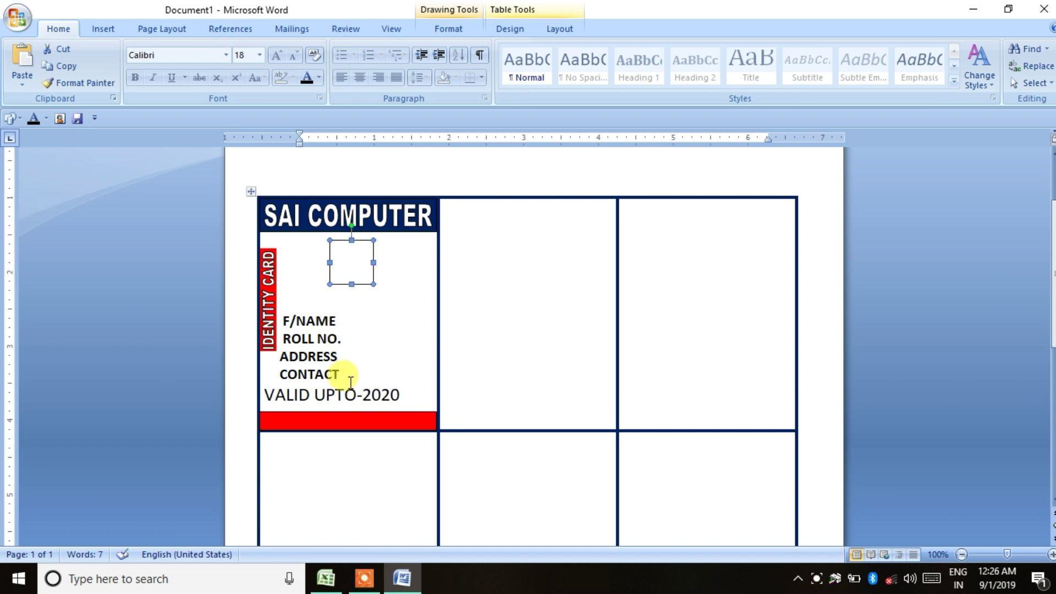
{"action": "left_click_drag", "start_coordinate": [408, 395], "coordinate": [277, 323]}
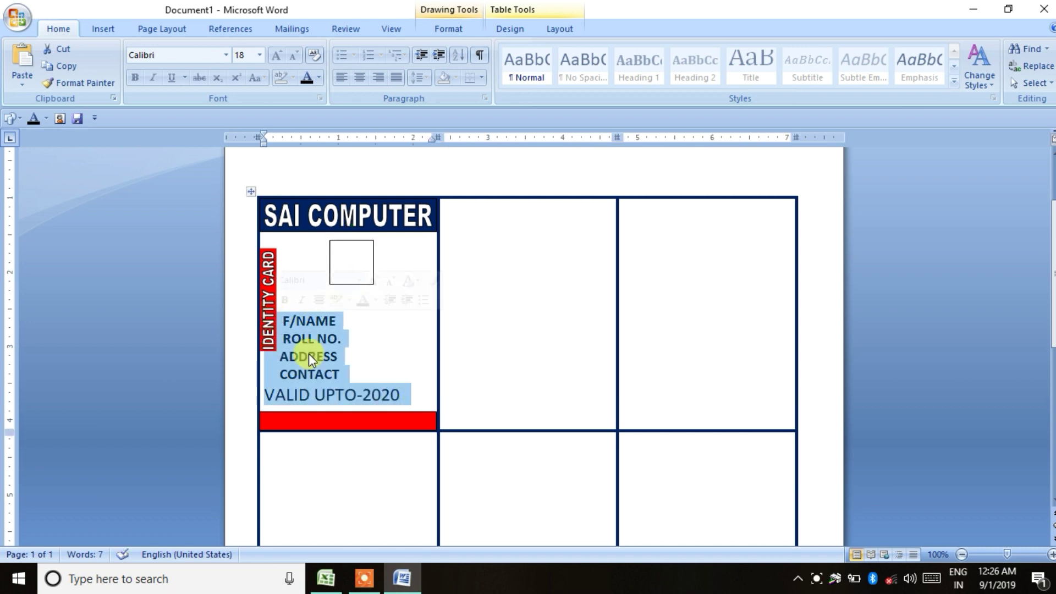
Bold all the card text from F/NAME through VALID UPTO-2020, keeping its original size.
{"action": "left_click", "coordinate": [421, 80]}
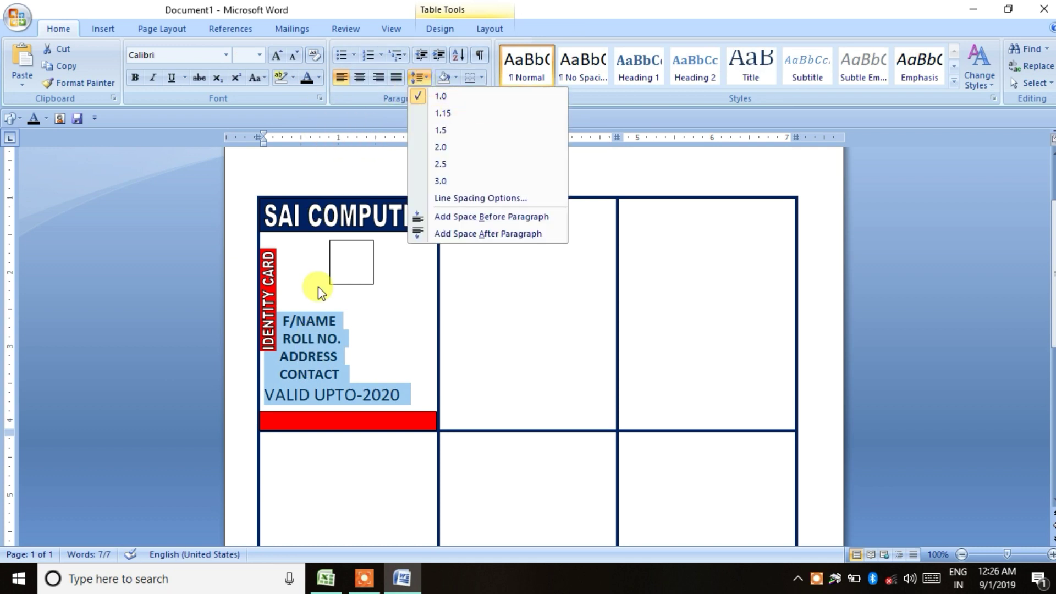
{"action": "left_click", "coordinate": [328, 321]}
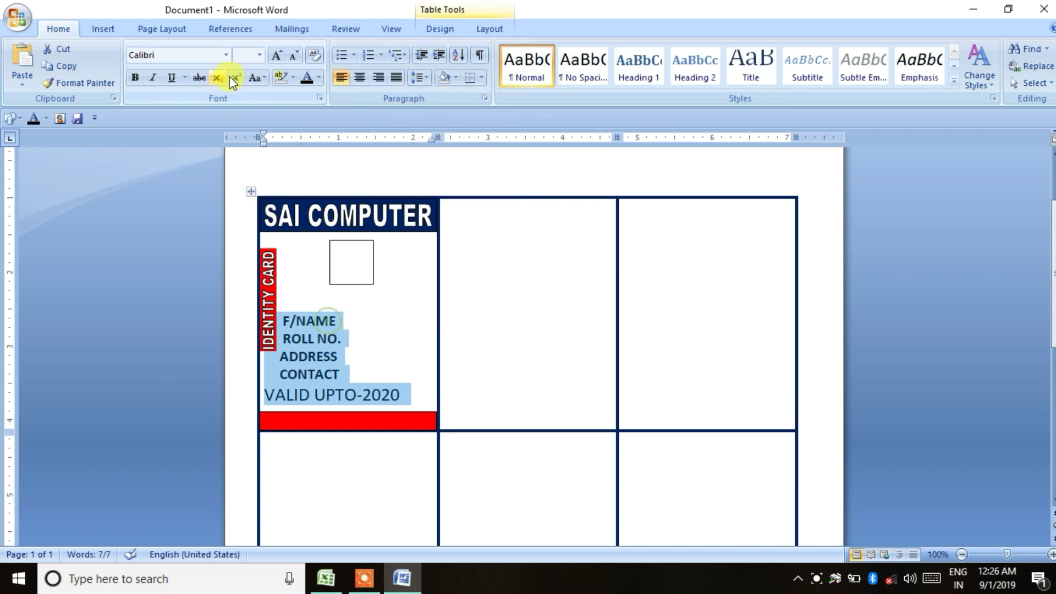
{"action": "left_click", "coordinate": [292, 61]}
{"action": "left_click", "coordinate": [282, 57]}
{"action": "left_click", "coordinate": [136, 79]}
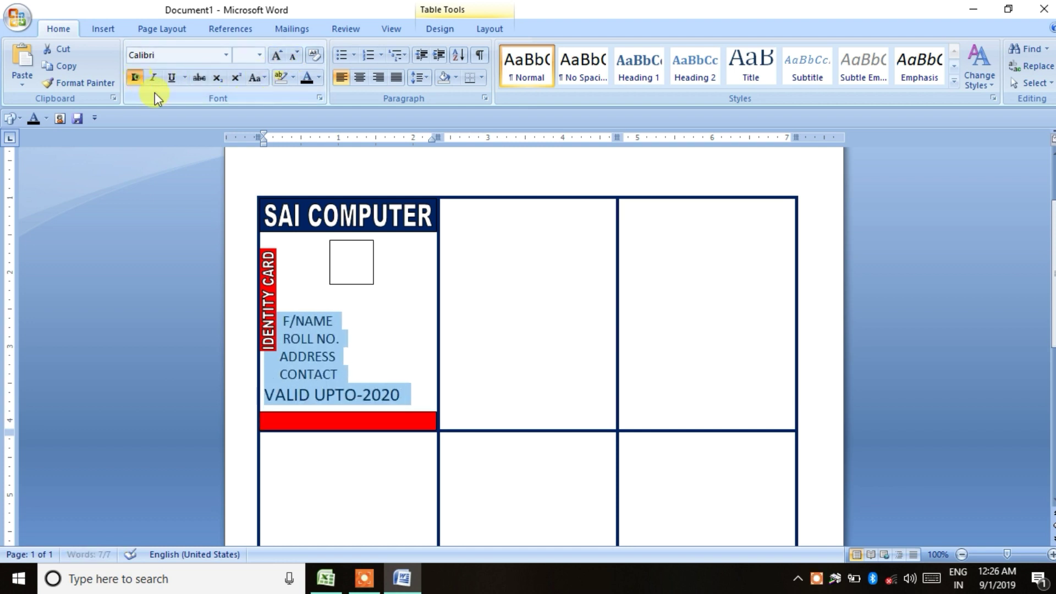
{"action": "left_click", "coordinate": [365, 370]}
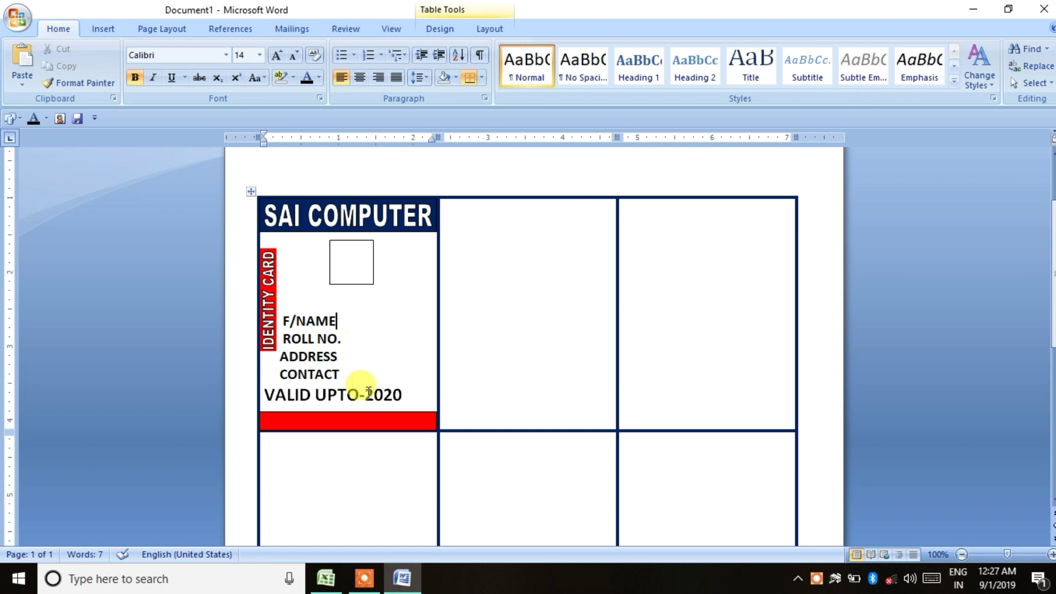
Insert STUDENT as first-style WordArt at size 20.
{"action": "left_click", "coordinate": [275, 422]}
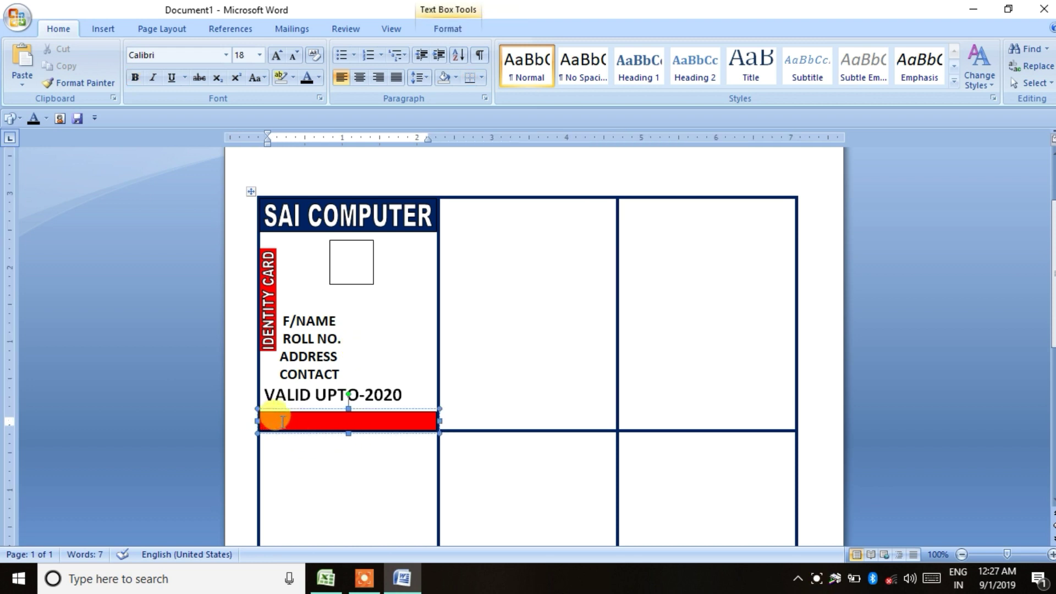
{"action": "left_click", "coordinate": [483, 381]}
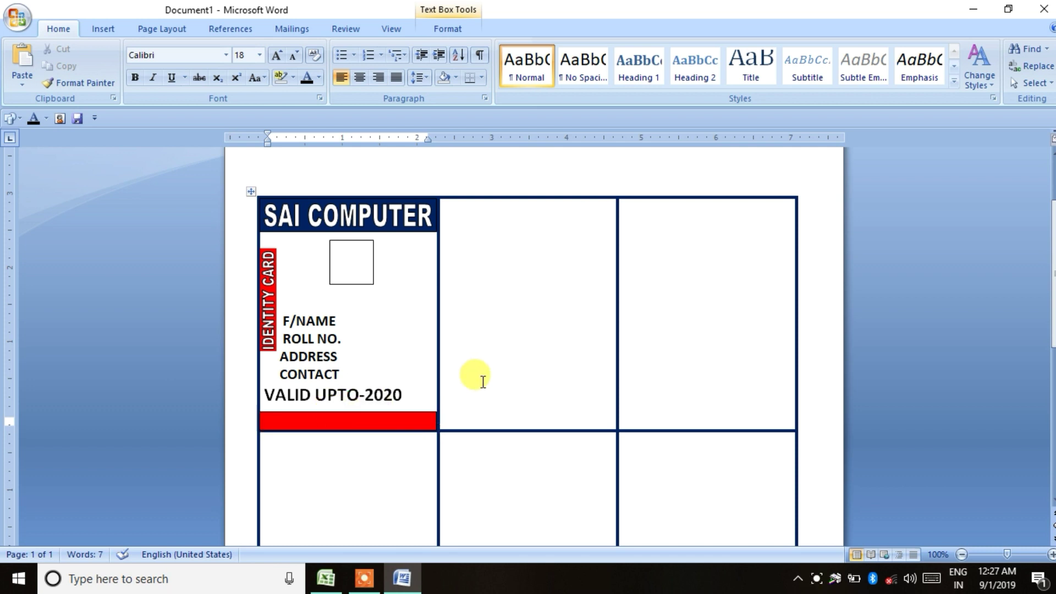
{"action": "left_click", "coordinate": [104, 29]}
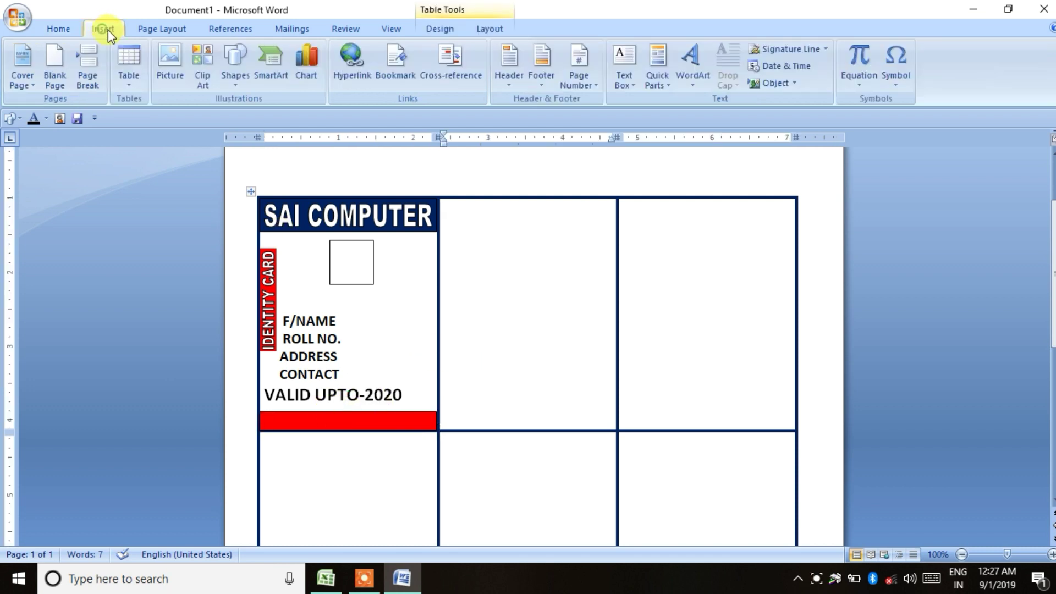
{"action": "left_click", "coordinate": [412, 355]}
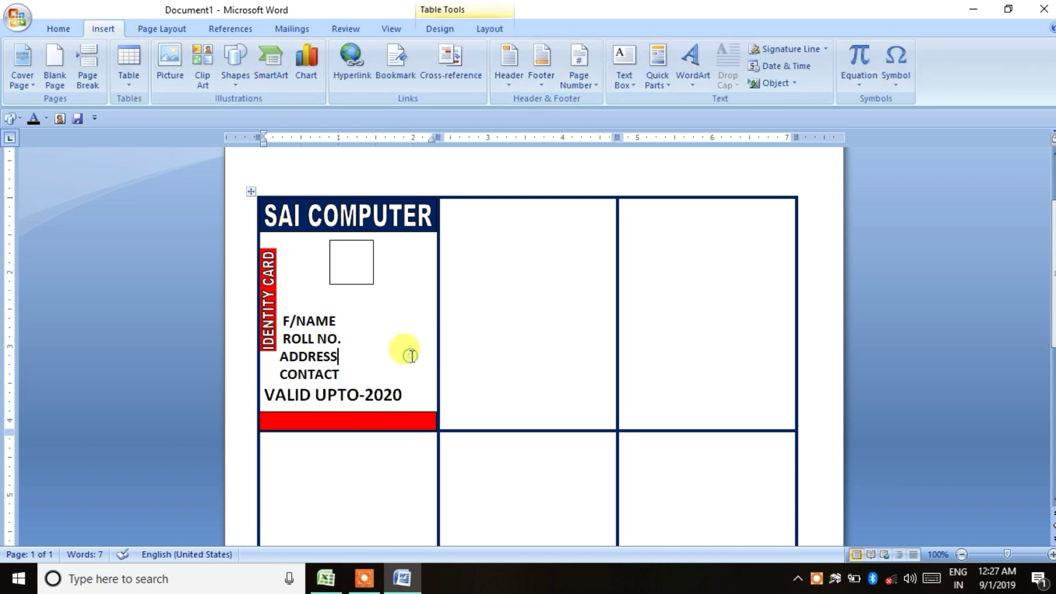
{"action": "left_click", "coordinate": [696, 74]}
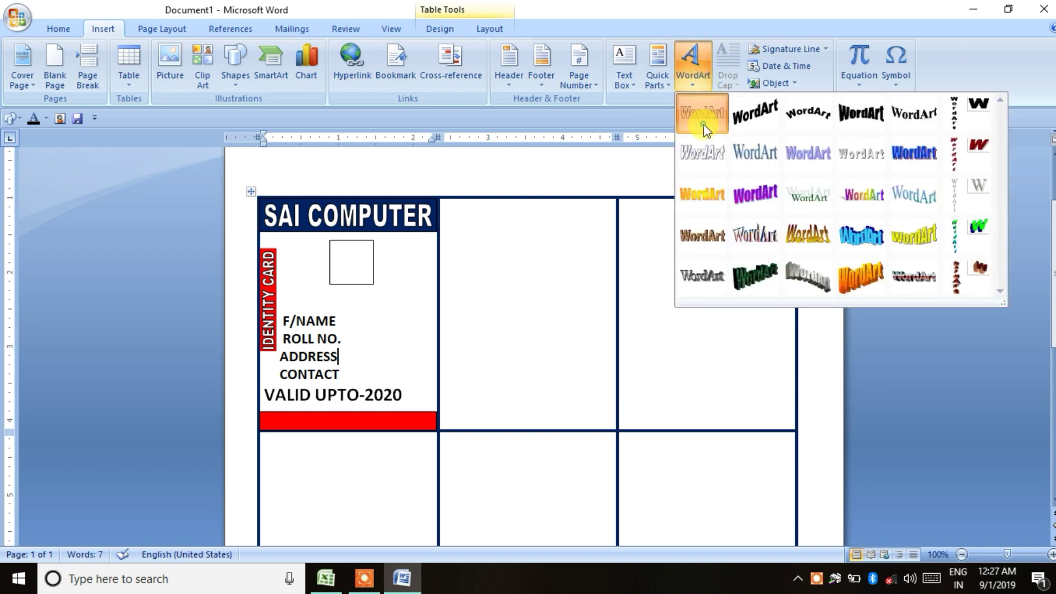
{"action": "left_click", "coordinate": [704, 125]}
{"action": "key", "text": "BackSpace"}
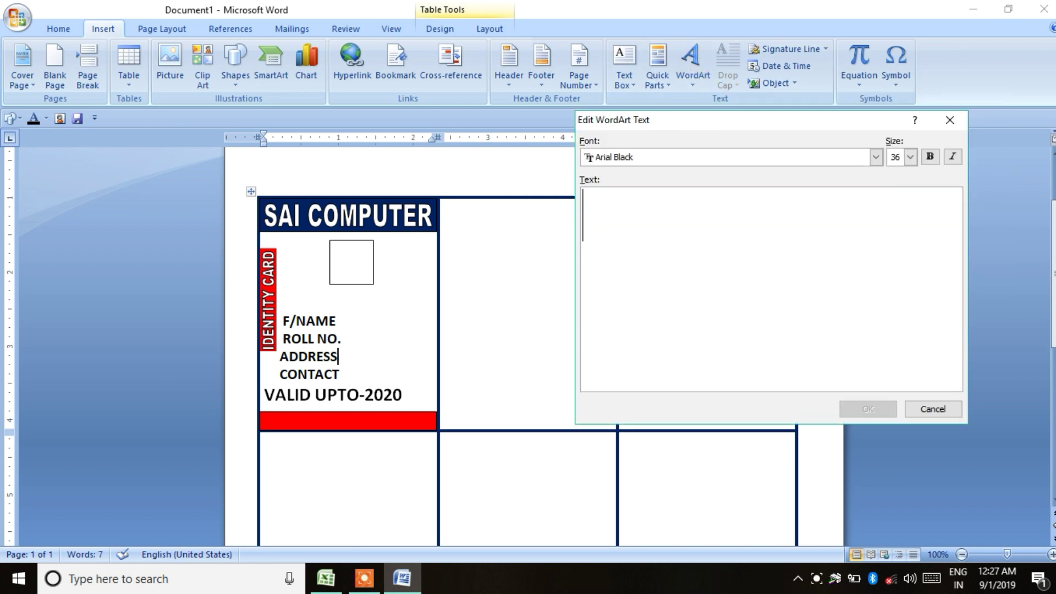
{"action": "type", "text": "STUDE"}
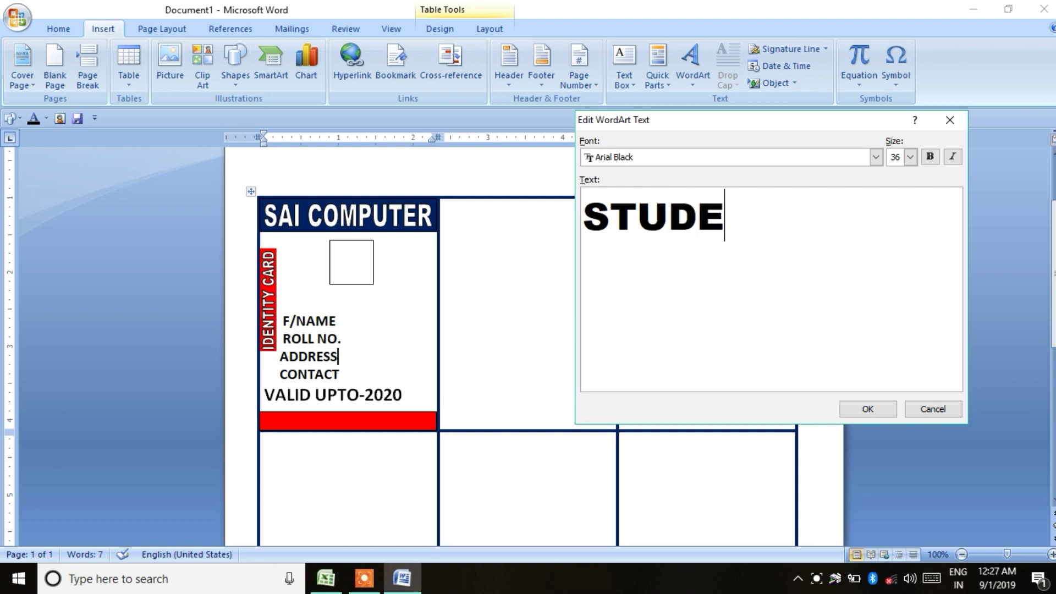
{"action": "type", "text": "NT"}
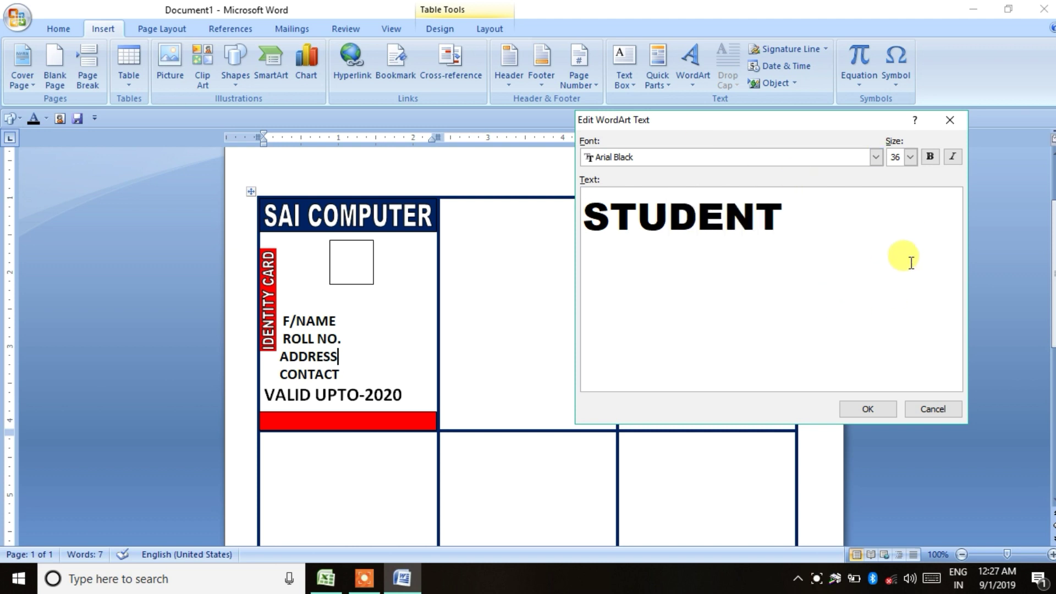
{"action": "left_click", "coordinate": [911, 157]}
{"action": "left_click", "coordinate": [897, 188]}
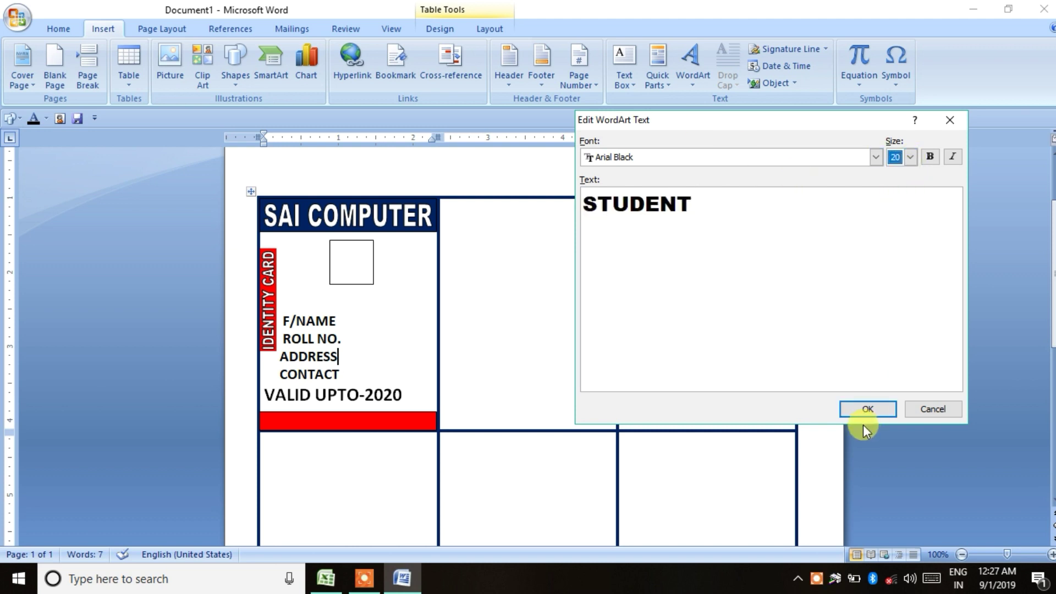
{"action": "left_click", "coordinate": [867, 409]}
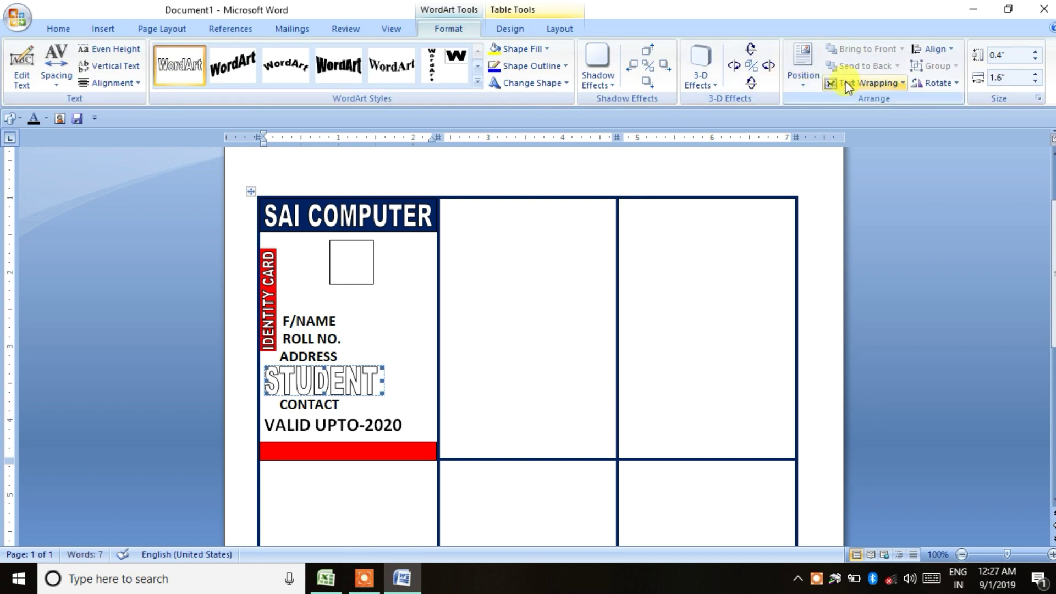
Set the STUDENT WordArt In Front of Text, move it onto the red bar and shrink it to fit.
{"action": "left_click", "coordinate": [868, 83]}
{"action": "left_click", "coordinate": [834, 172]}
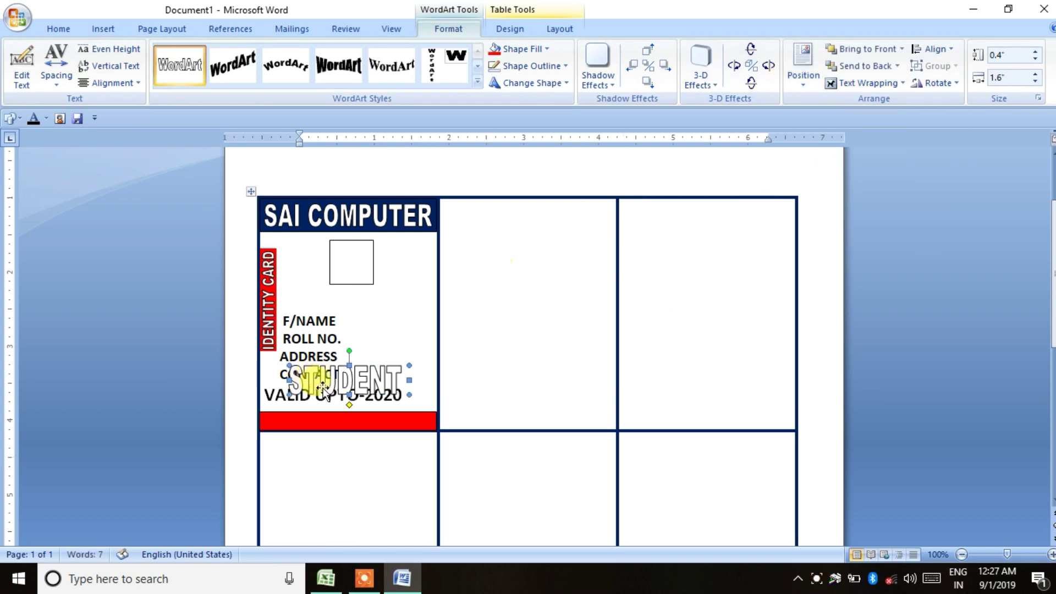
{"action": "left_click_drag", "start_coordinate": [323, 385], "coordinate": [310, 426]}
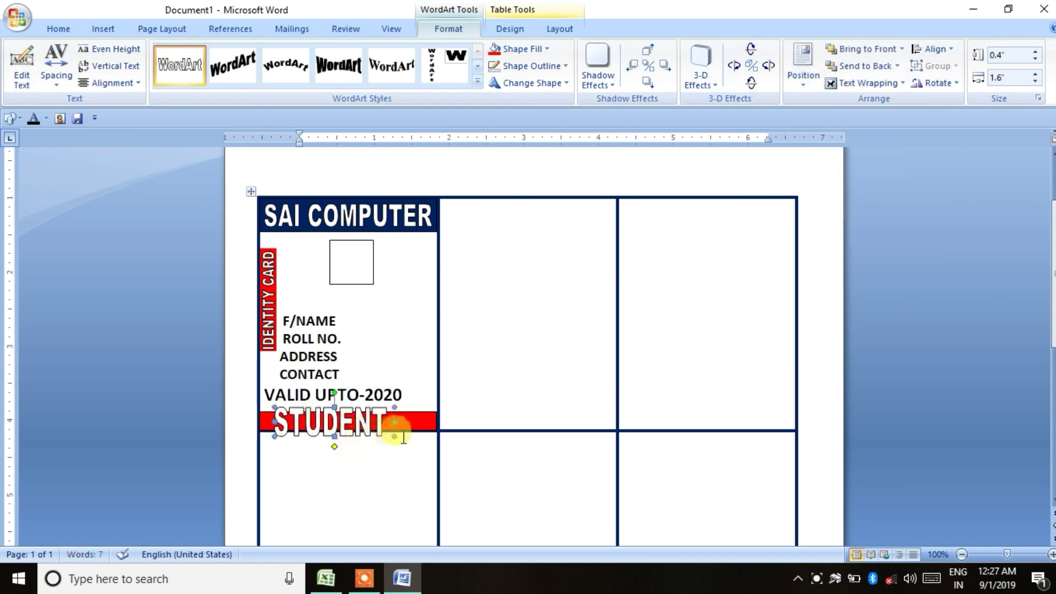
{"action": "mouse_move", "coordinate": [393, 434]}
{"action": "left_mouse_down"}
{"action": "mouse_move", "coordinate": [358, 423]}
{"action": "mouse_move", "coordinate": [311, 429]}
{"action": "left_mouse_up"}
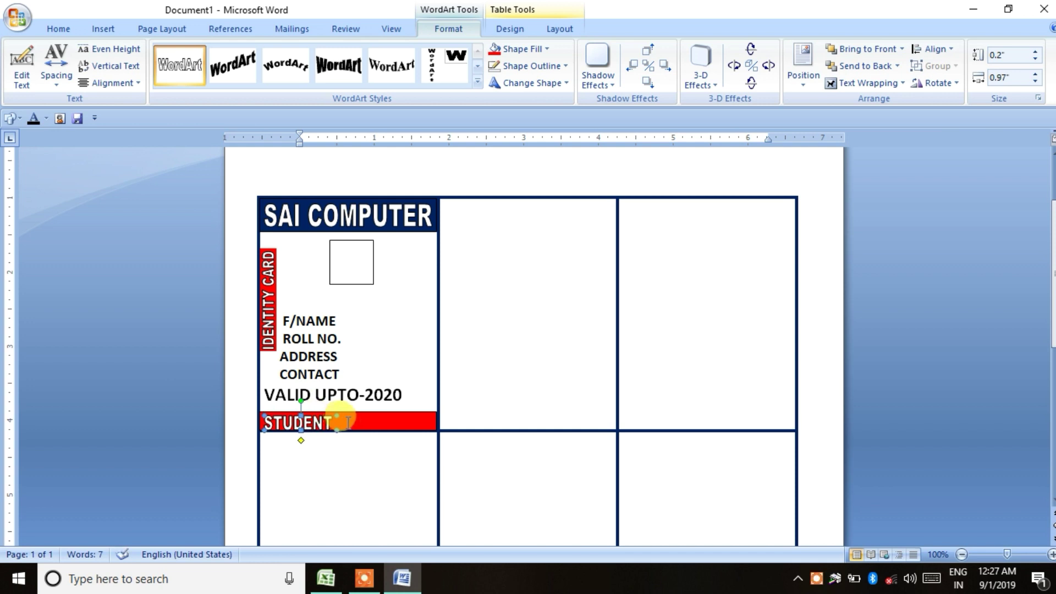
Insert PRINCIPAL as WordArt at size 18.
{"action": "left_click", "coordinate": [352, 375]}
{"action": "left_click", "coordinate": [103, 29]}
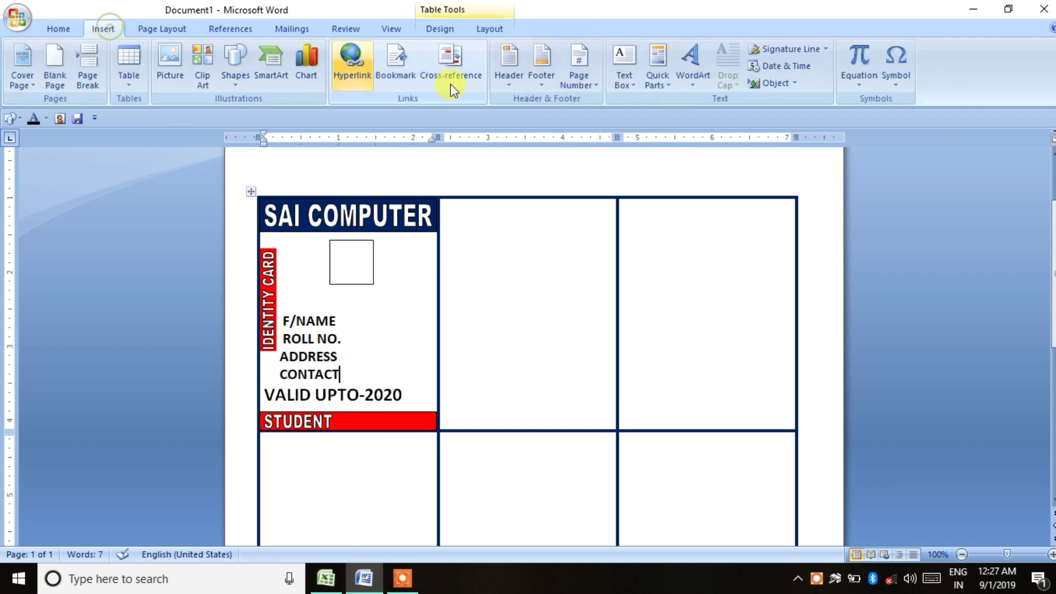
{"action": "left_click", "coordinate": [693, 63]}
{"action": "left_click", "coordinate": [708, 110]}
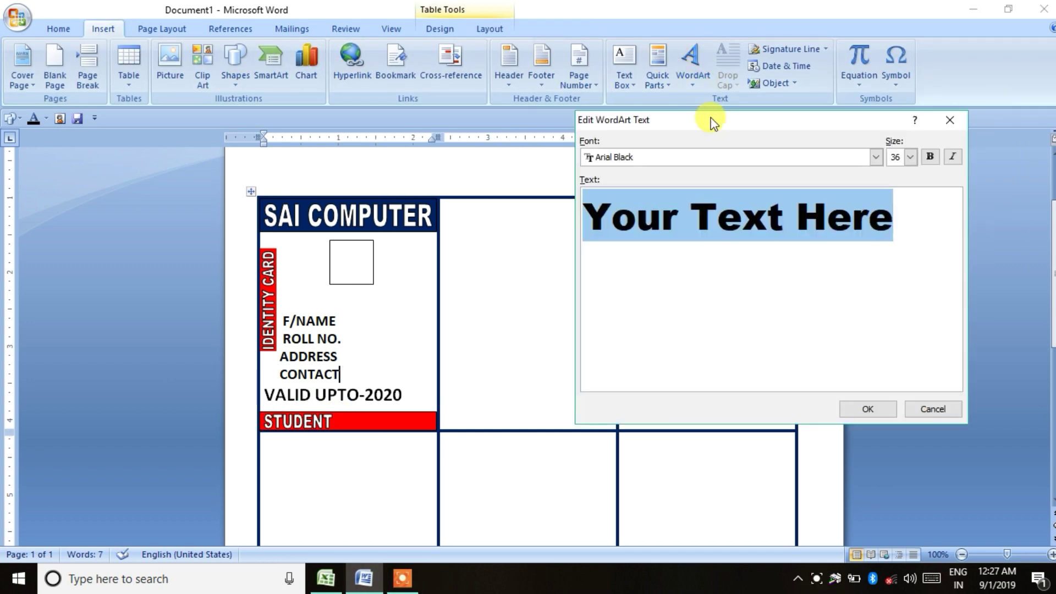
{"action": "key", "text": "BackSpace"}
{"action": "type", "text": "PRIN"}
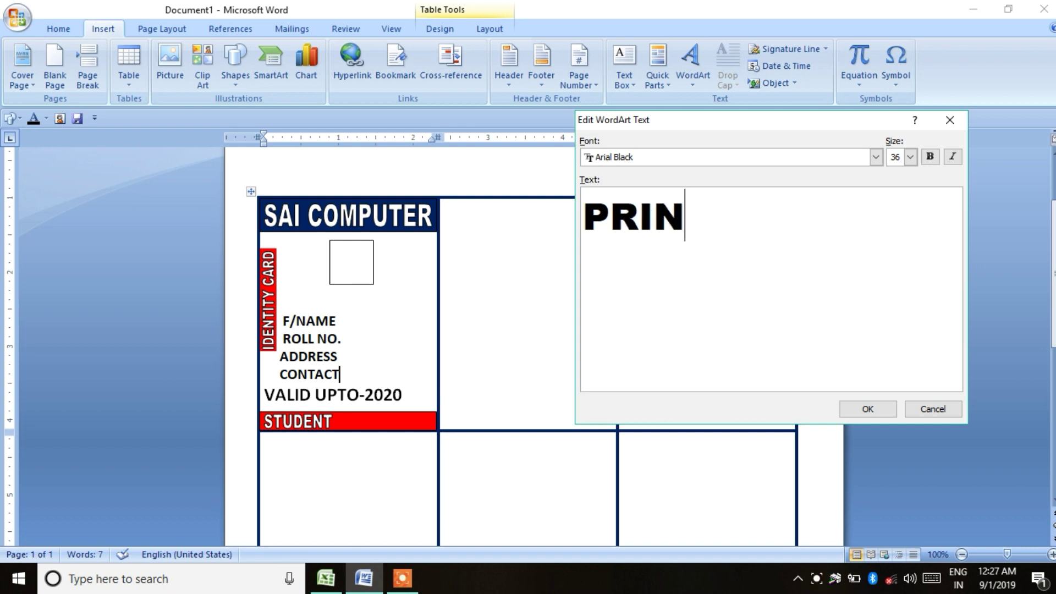
{"action": "type", "text": "CIP"}
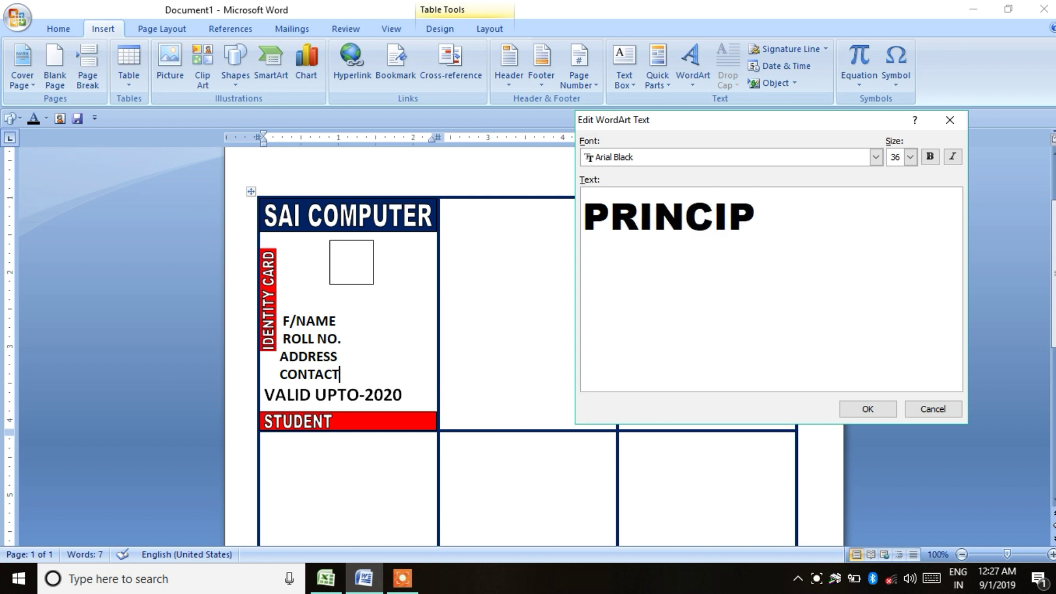
{"action": "type", "text": "AL"}
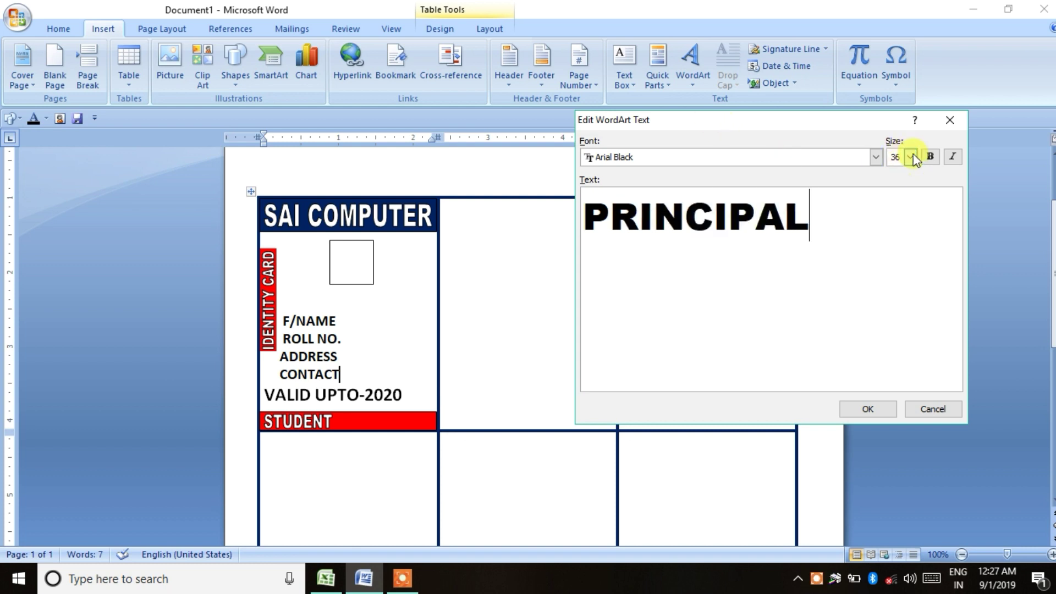
{"action": "left_click", "coordinate": [912, 157]}
{"action": "left_click", "coordinate": [895, 174]}
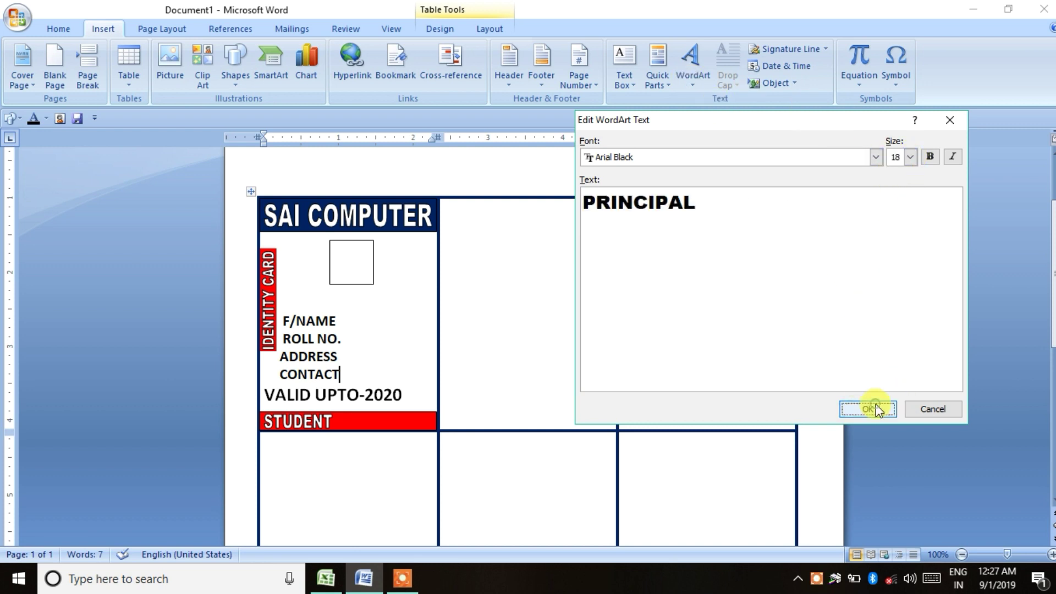
{"action": "left_click", "coordinate": [875, 407]}
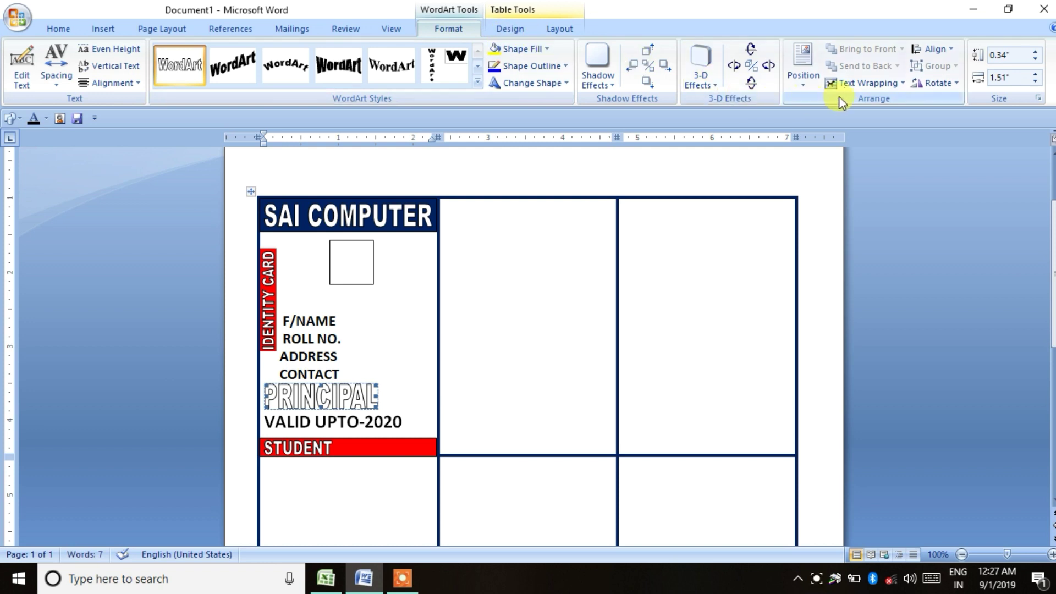
Set the PRINCIPAL WordArt In Front of Text, shrink it and place it in the red bar.
{"action": "left_click", "coordinate": [850, 85]}
{"action": "left_click", "coordinate": [874, 171]}
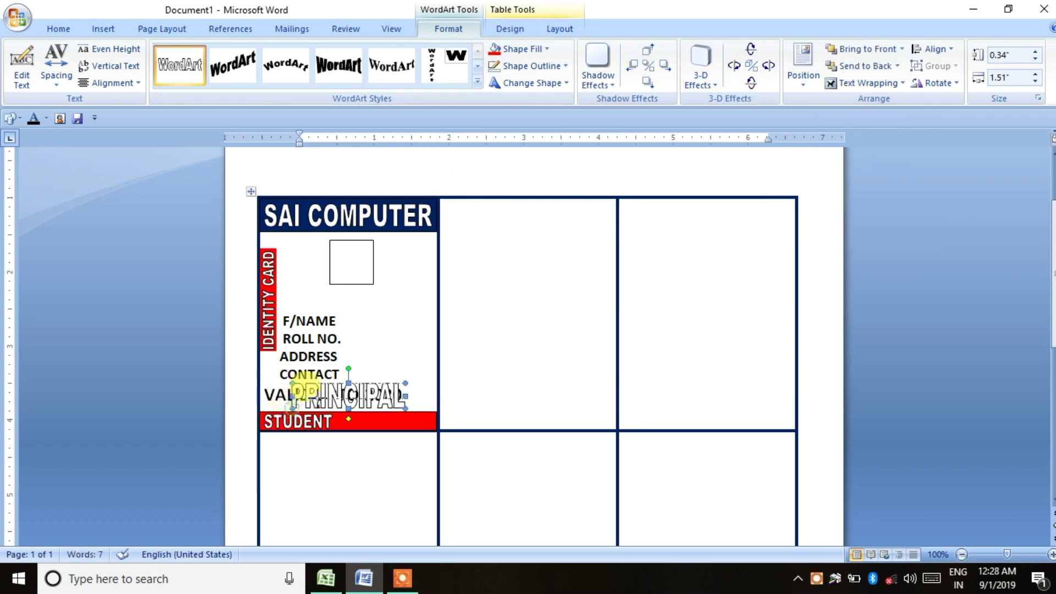
{"action": "mouse_move", "coordinate": [292, 409]}
{"action": "left_mouse_down"}
{"action": "mouse_move", "coordinate": [329, 398]}
{"action": "mouse_move", "coordinate": [398, 452]}
{"action": "left_mouse_up"}
{"action": "left_click", "coordinate": [410, 365]}
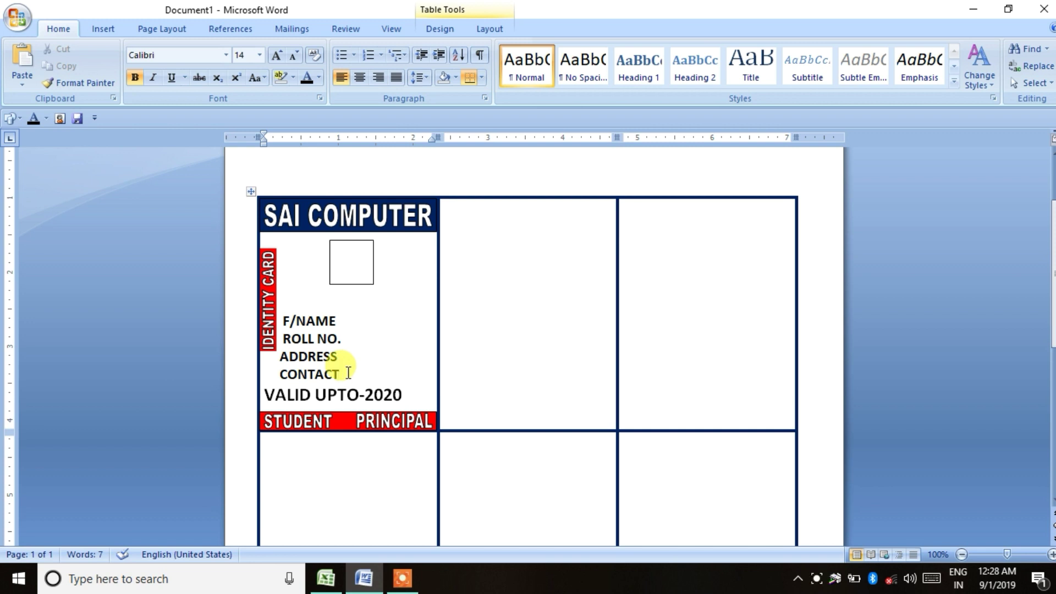
Italicise the F/NAME through CONTACT lines, then remove the italic again.
{"action": "left_click_drag", "start_coordinate": [347, 374], "coordinate": [283, 320]}
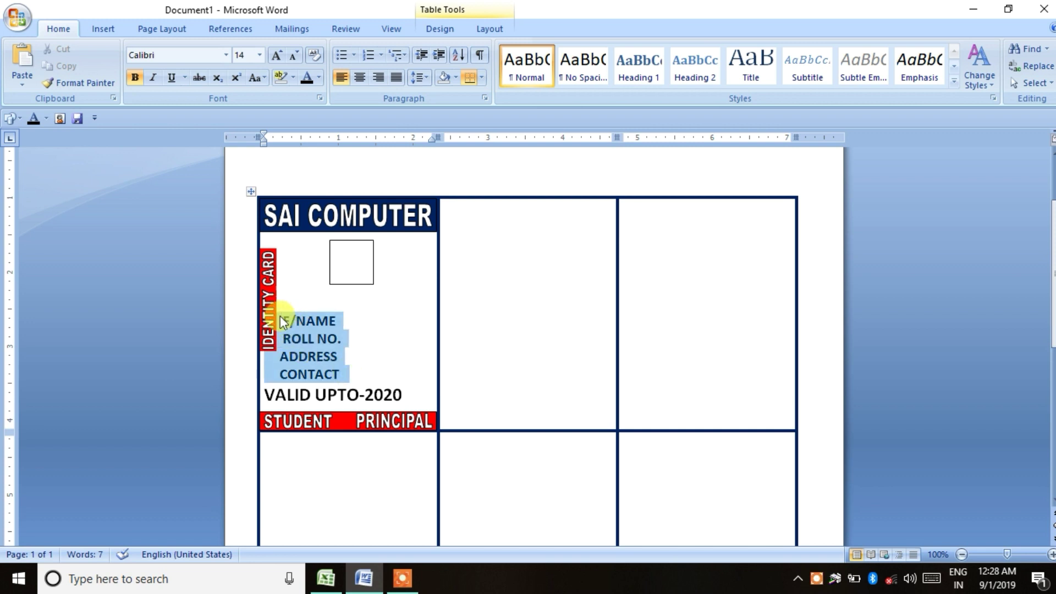
{"action": "left_click", "coordinate": [153, 77]}
{"action": "left_click", "coordinate": [358, 335]}
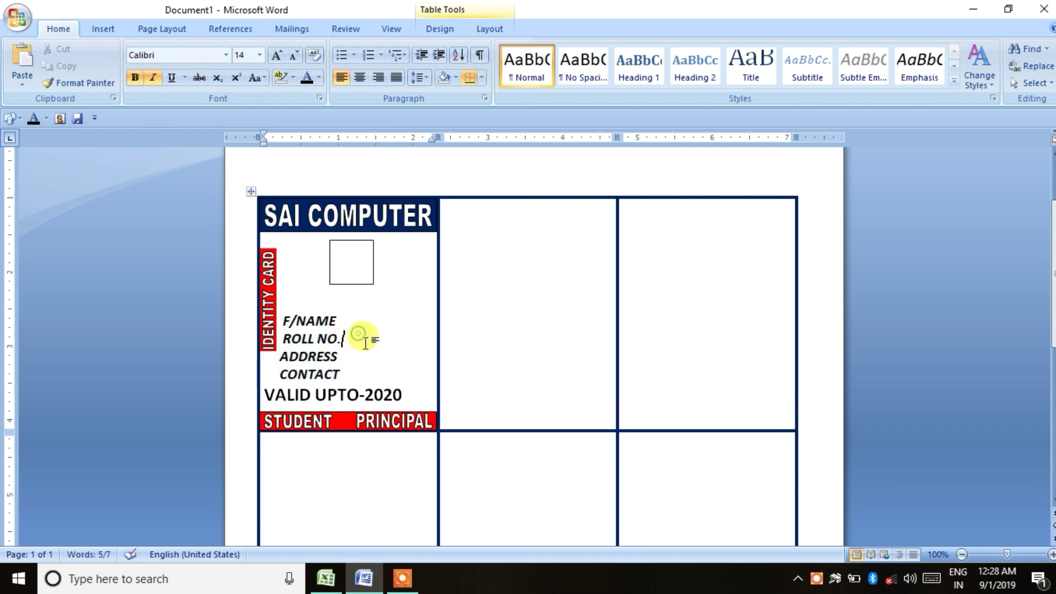
{"action": "left_click_drag", "start_coordinate": [352, 377], "coordinate": [243, 278]}
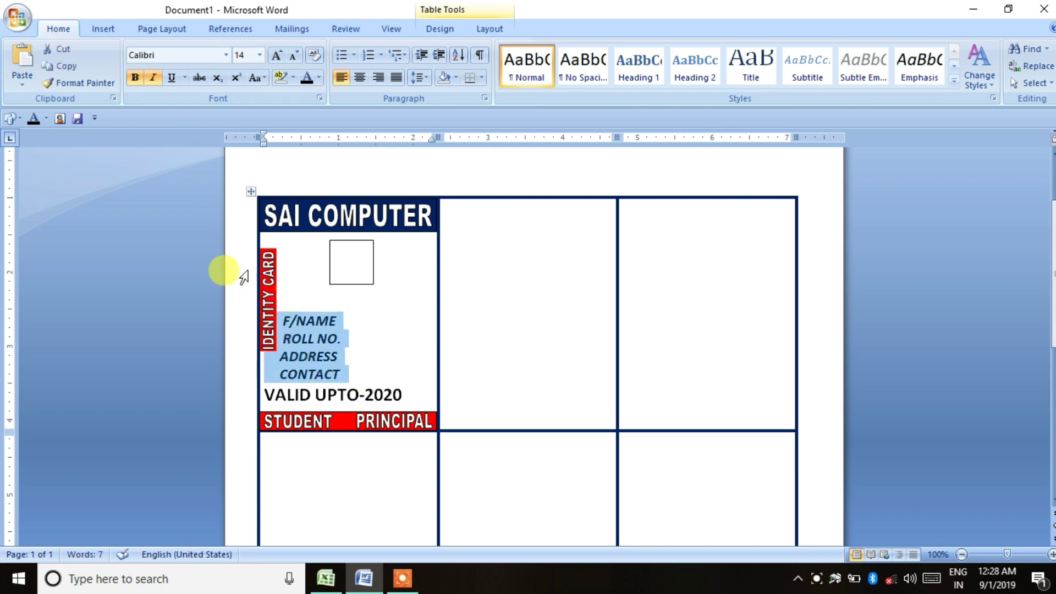
{"action": "left_click", "coordinate": [153, 77]}
{"action": "left_click", "coordinate": [389, 307]}
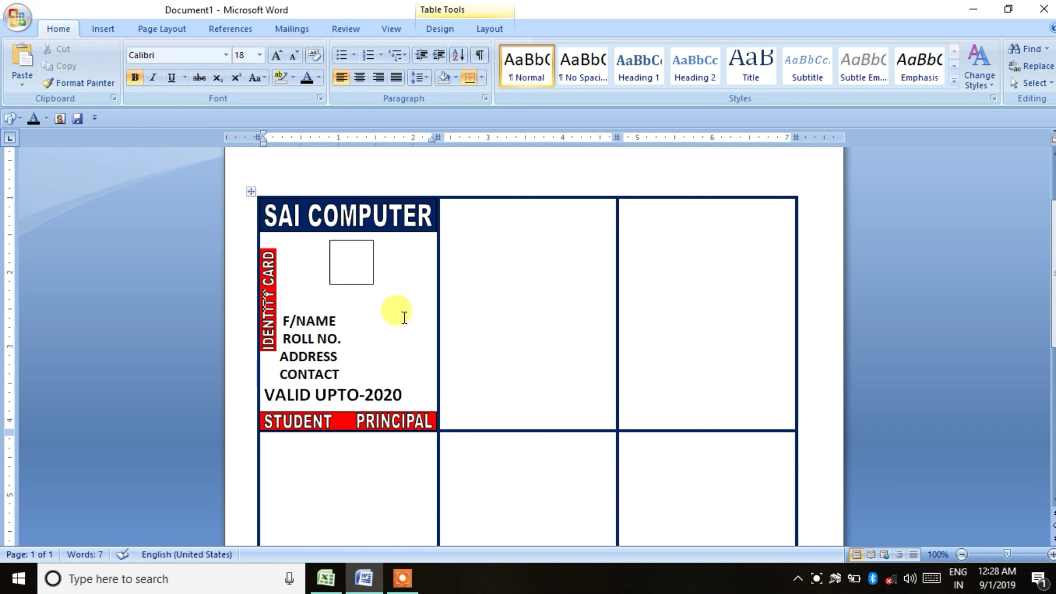
{"action": "left_click", "coordinate": [381, 334]}
Save the ID card document as 'ID' and close Word.
{"action": "key", "text": "ctrl+s"}
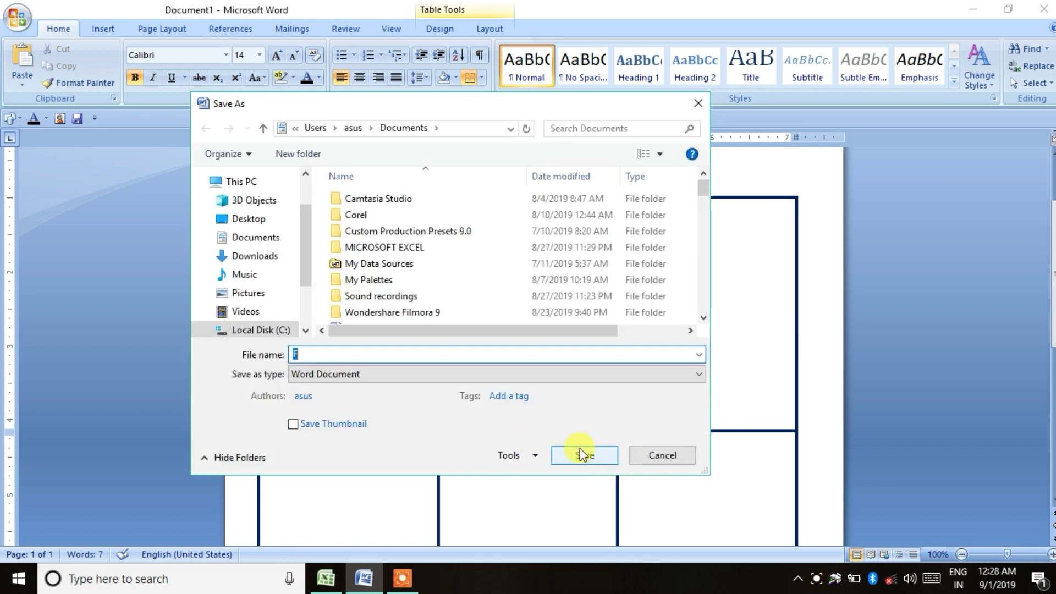
{"action": "type", "text": "ID"}
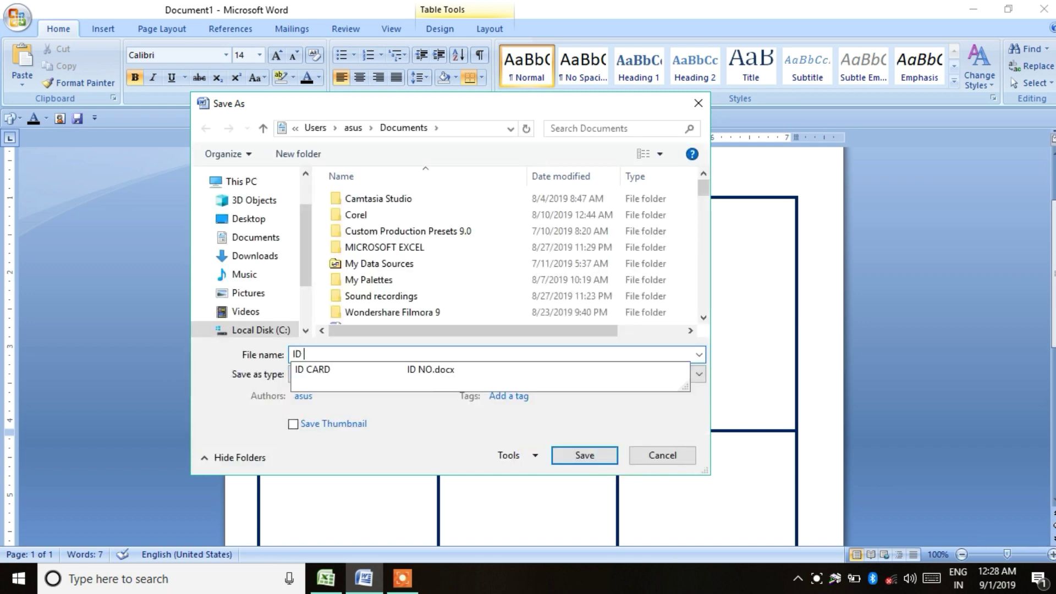
{"action": "left_click", "coordinate": [580, 455]}
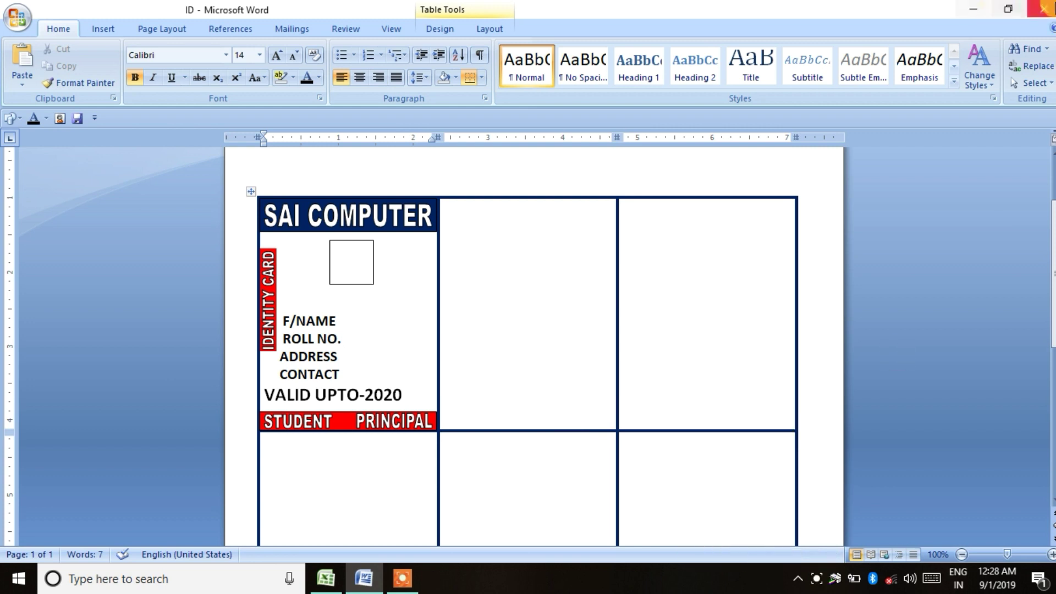
{"action": "left_click", "coordinate": [1044, 8]}
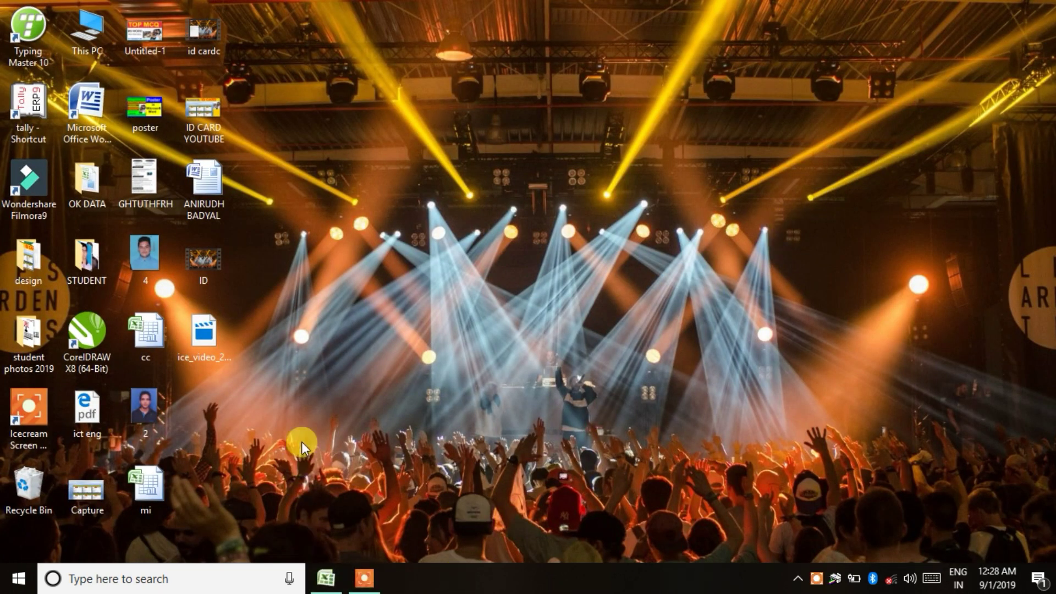
Bring up the Excel workbook and check the NAME, FATHER, ROLL NO., ADDRESS, CONTACT headings and first entries.
{"action": "left_click", "coordinate": [327, 579]}
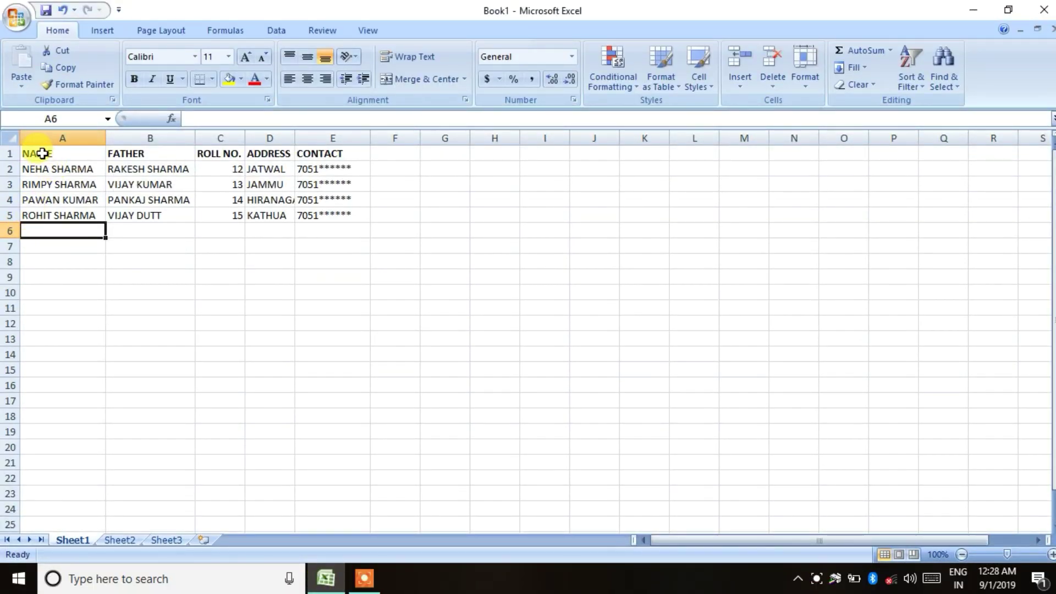
{"action": "left_click", "coordinate": [42, 154]}
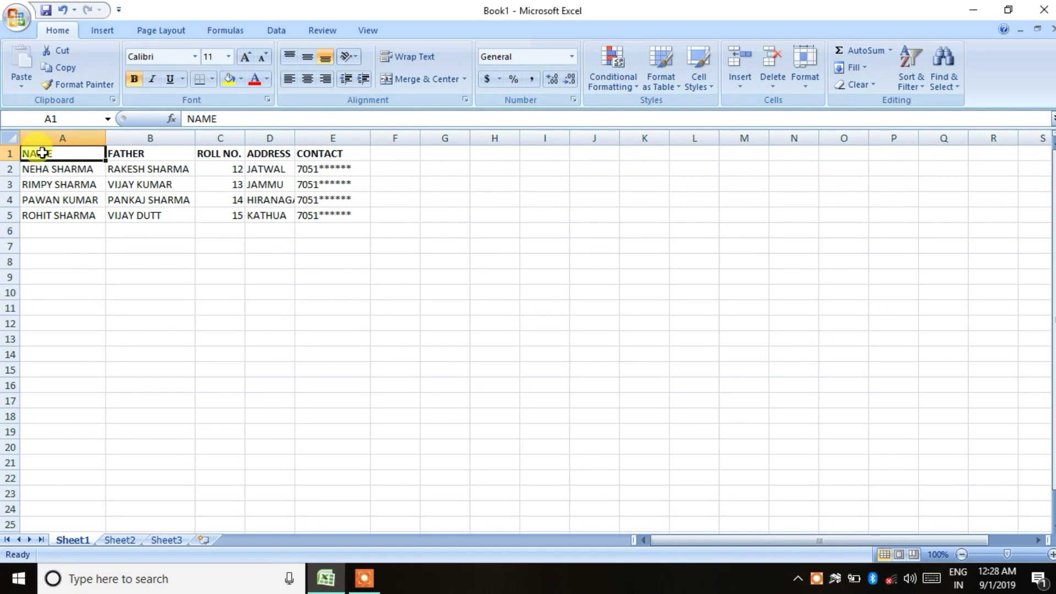
{"action": "left_click", "coordinate": [46, 165]}
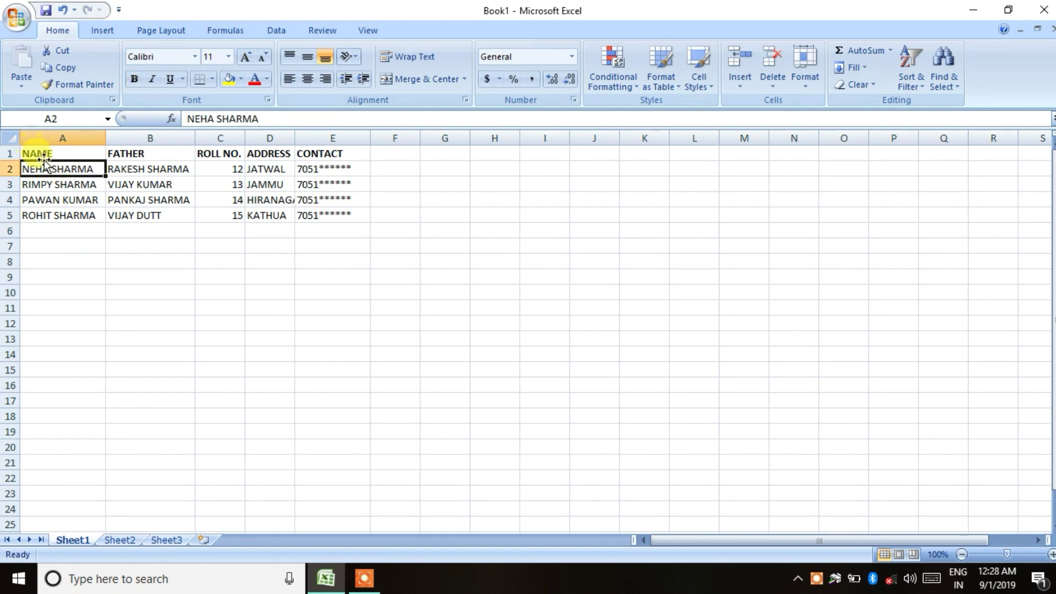
{"action": "left_click", "coordinate": [46, 156]}
{"action": "left_click", "coordinate": [58, 168]}
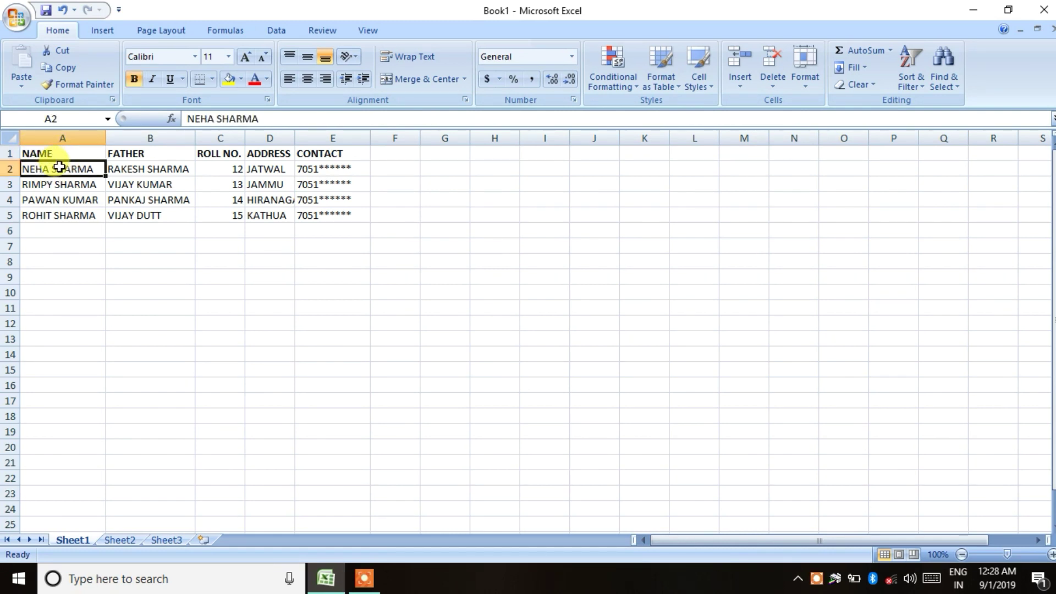
{"action": "left_click", "coordinate": [128, 154]}
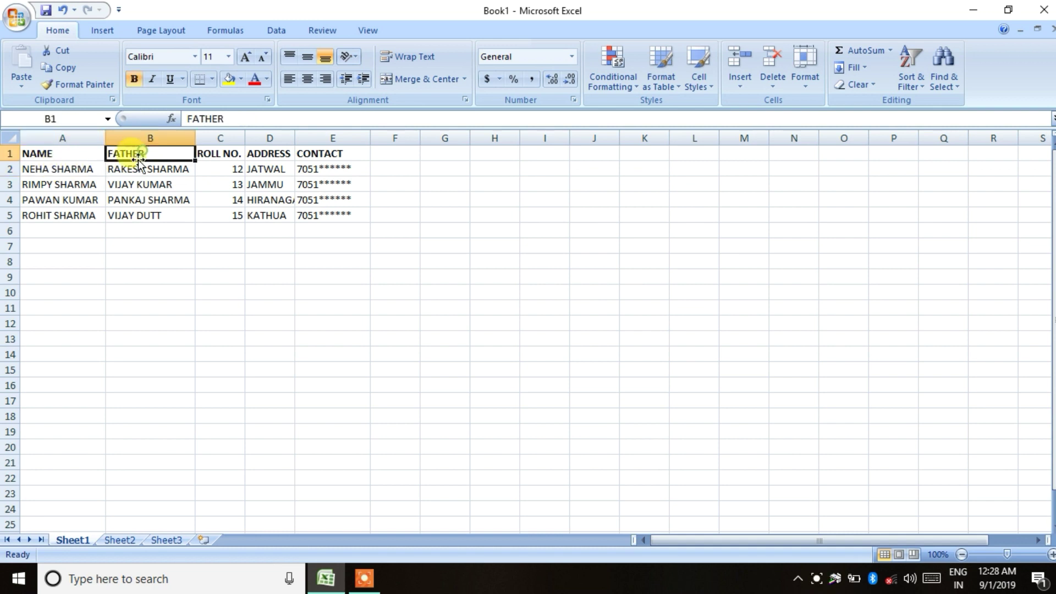
{"action": "left_click", "coordinate": [136, 168]}
{"action": "left_click", "coordinate": [210, 154]}
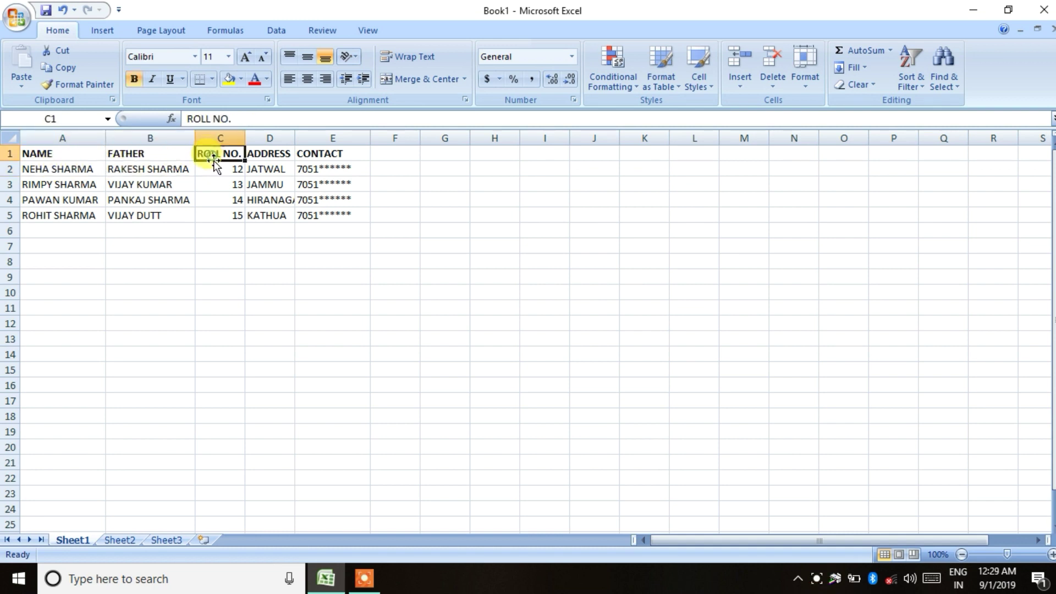
{"action": "left_click", "coordinate": [218, 167]}
{"action": "left_click", "coordinate": [268, 154]}
{"action": "left_click", "coordinate": [272, 167]}
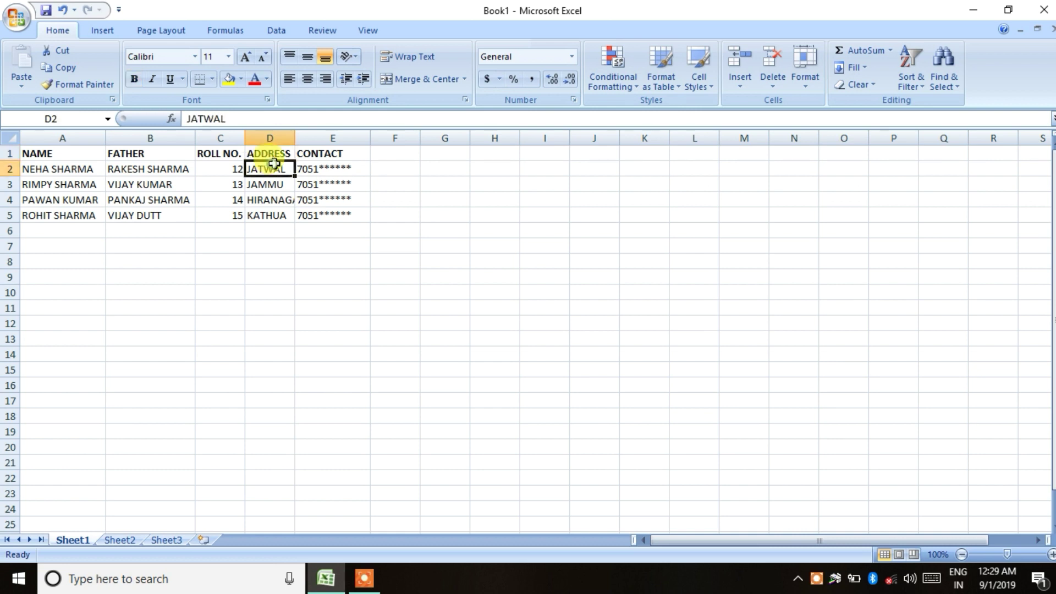
{"action": "left_click", "coordinate": [337, 151]}
{"action": "left_click", "coordinate": [334, 169]}
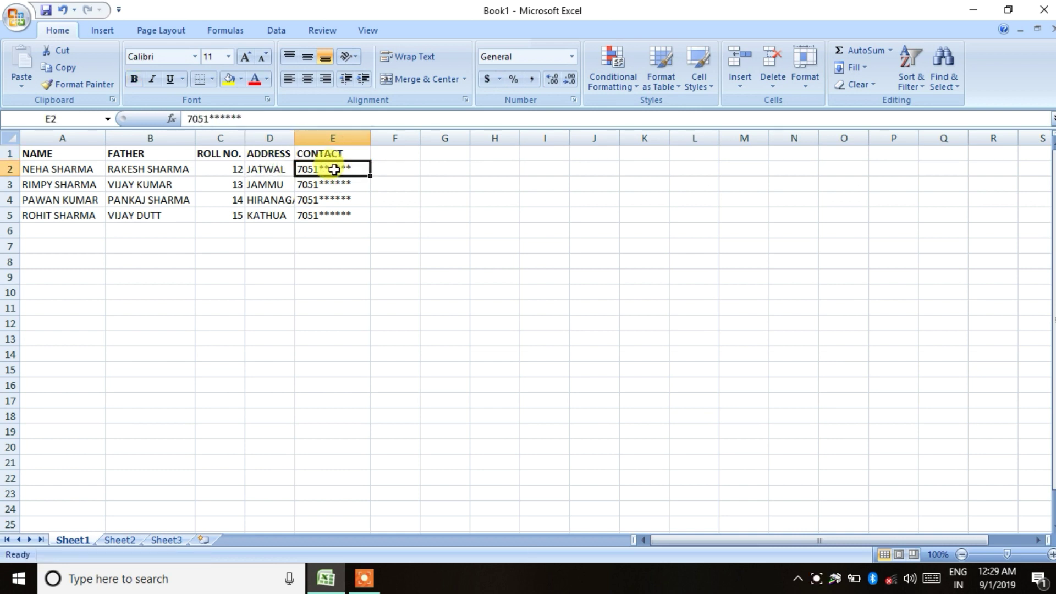
Select the names in A2:A5 and fathers in B2:B5, then place the cursor in empty cell A6.
{"action": "left_click", "coordinate": [69, 230]}
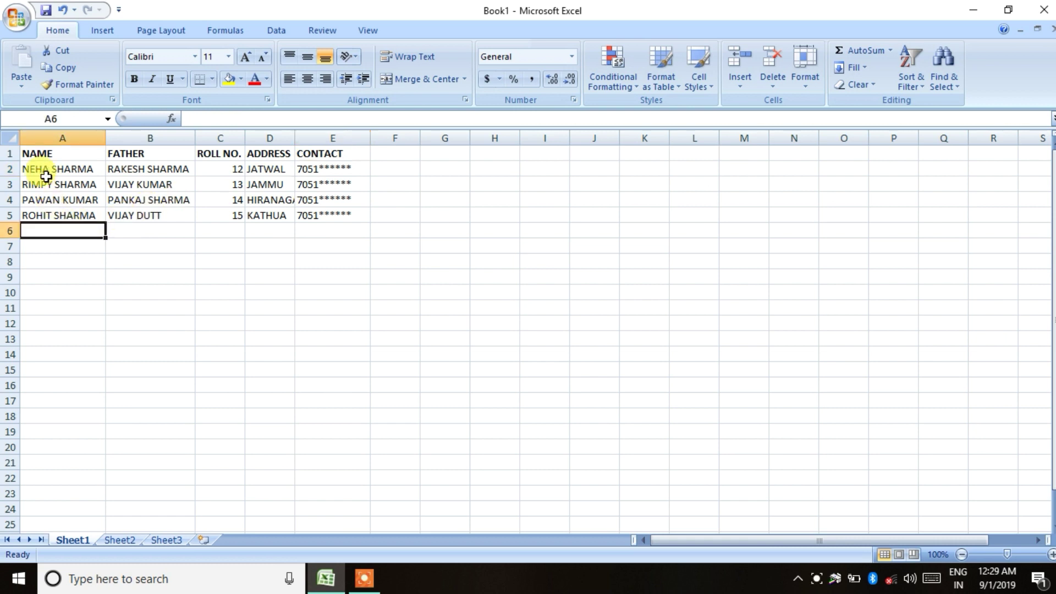
{"action": "left_click_drag", "start_coordinate": [46, 174], "coordinate": [55, 214]}
{"action": "left_click", "coordinate": [132, 171]}
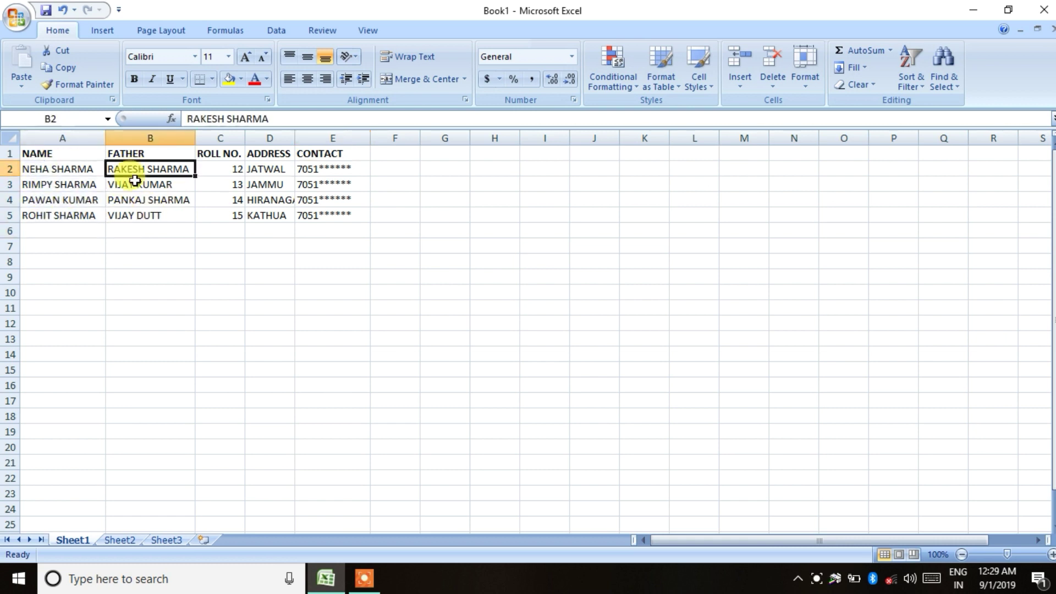
{"action": "left_click_drag", "start_coordinate": [135, 181], "coordinate": [142, 212]}
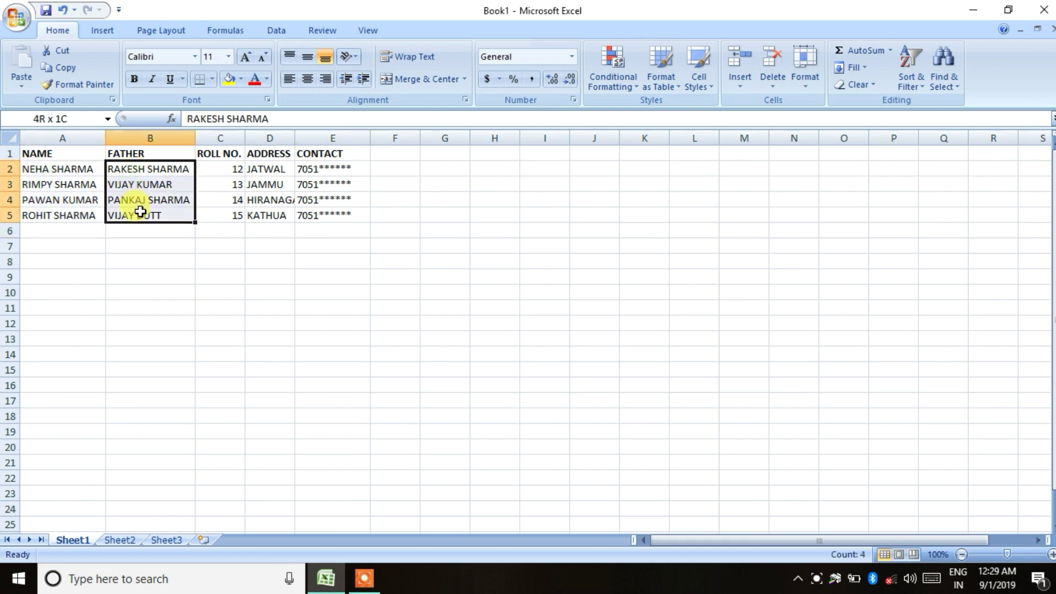
{"action": "left_click", "coordinate": [57, 230]}
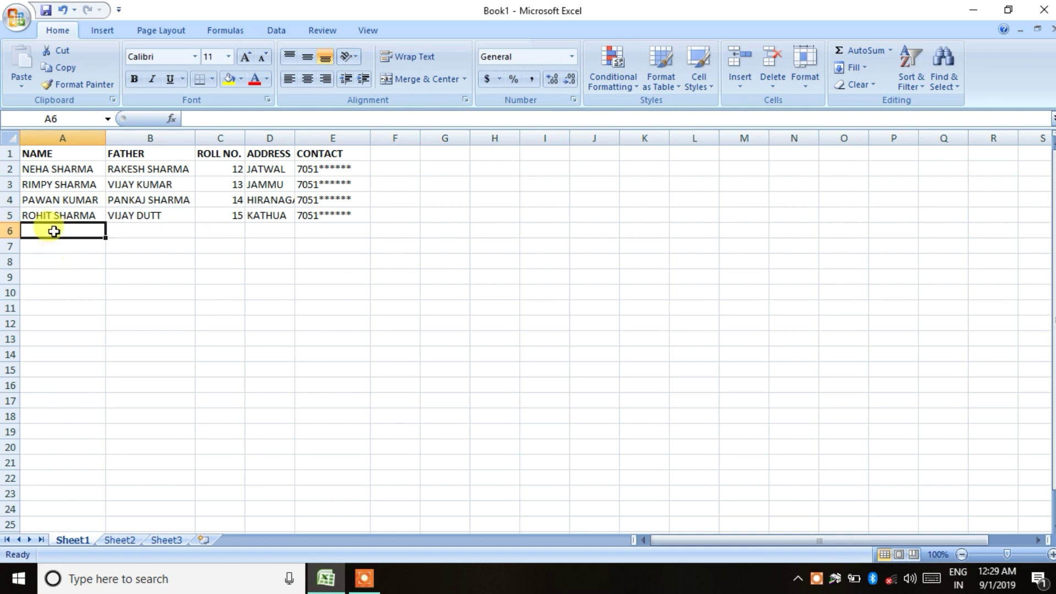
{"action": "left_click_drag", "start_coordinate": [54, 231], "coordinate": [59, 385]}
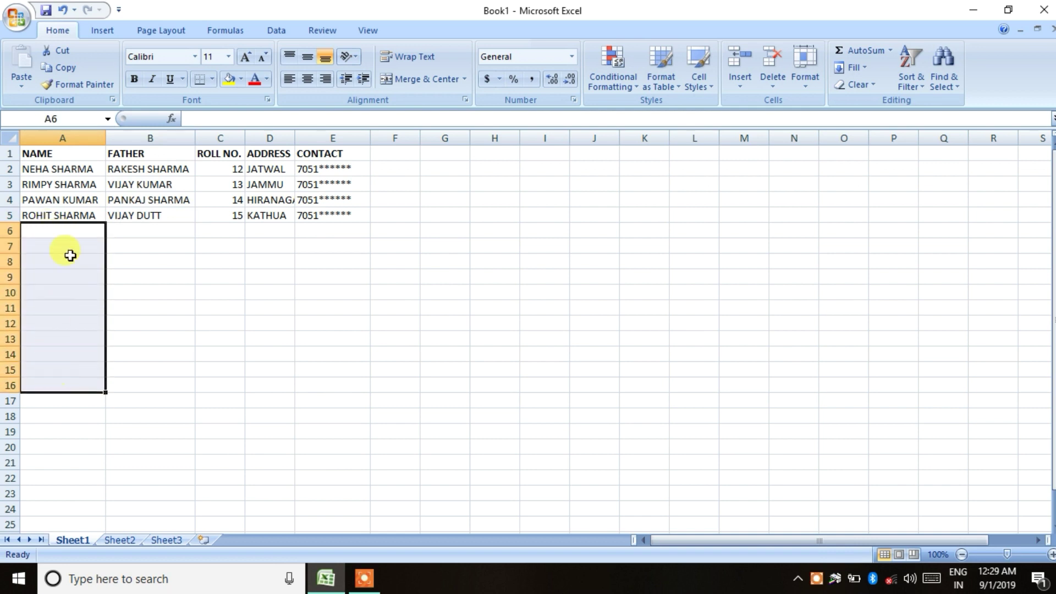
{"action": "left_click", "coordinate": [62, 230]}
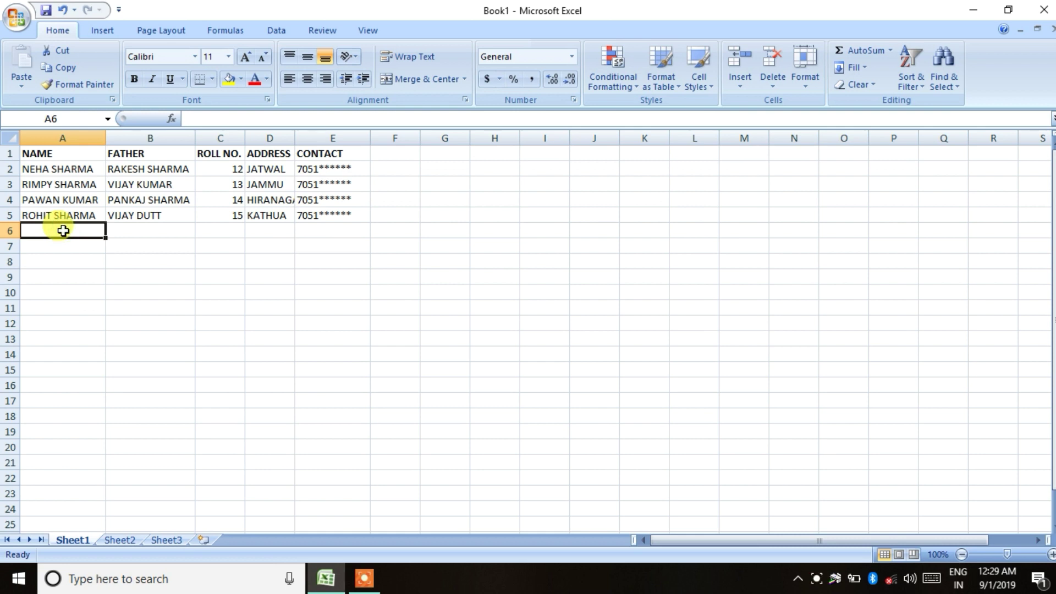
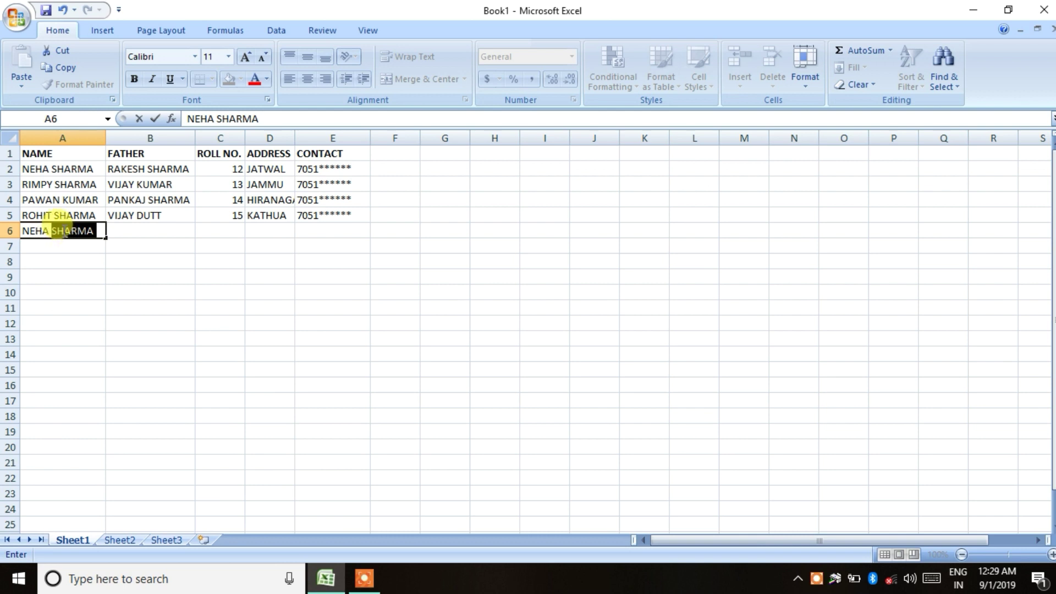
{"action": "type", "text": "de"}
{"action": "key", "text": "BackSpace"}
{"action": "key", "text": "BackSpace"}
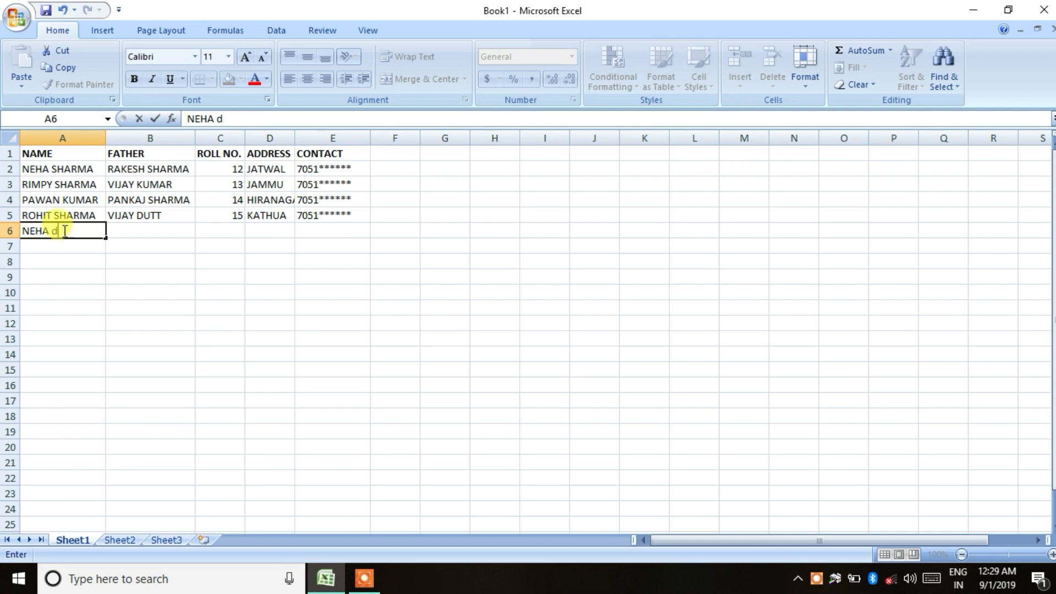
{"action": "key", "text": "BackSpace"}
{"action": "type", "text": "DE"}
{"action": "type", "text": "VI"}
{"action": "key", "text": "Tab"}
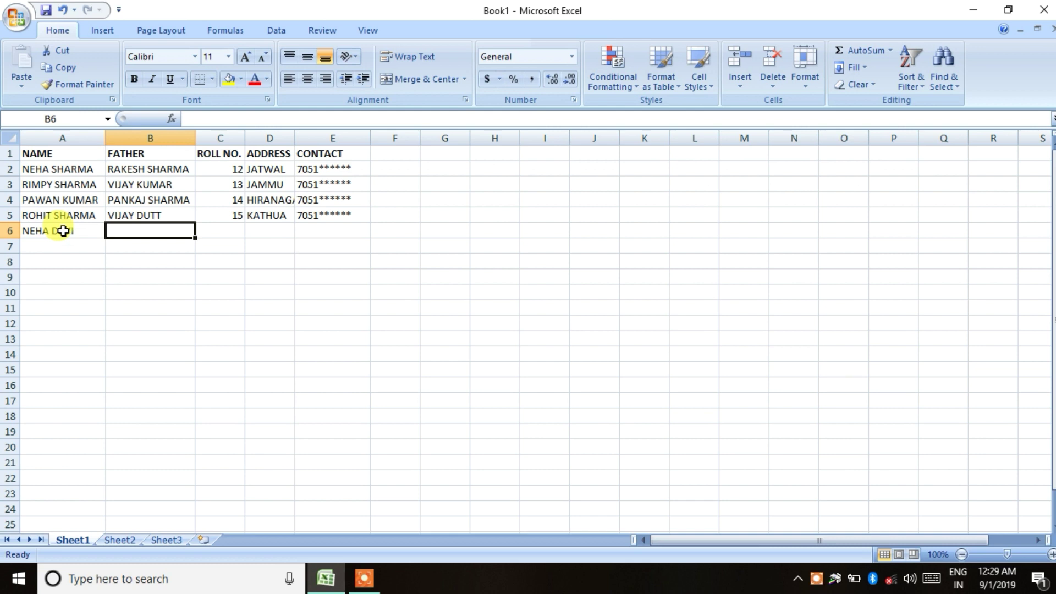
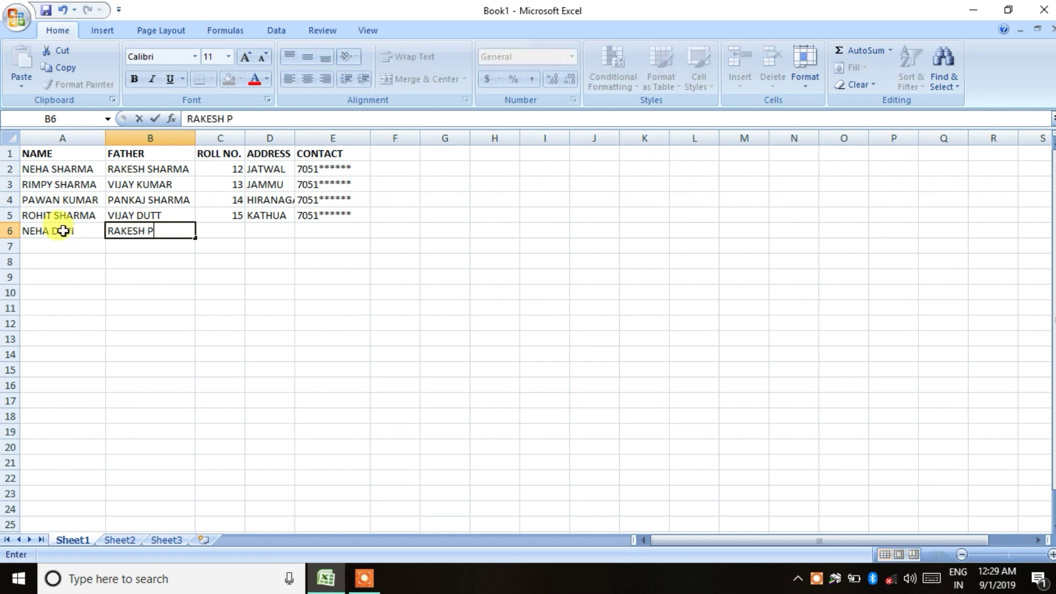
{"action": "key", "text": "Tab"}
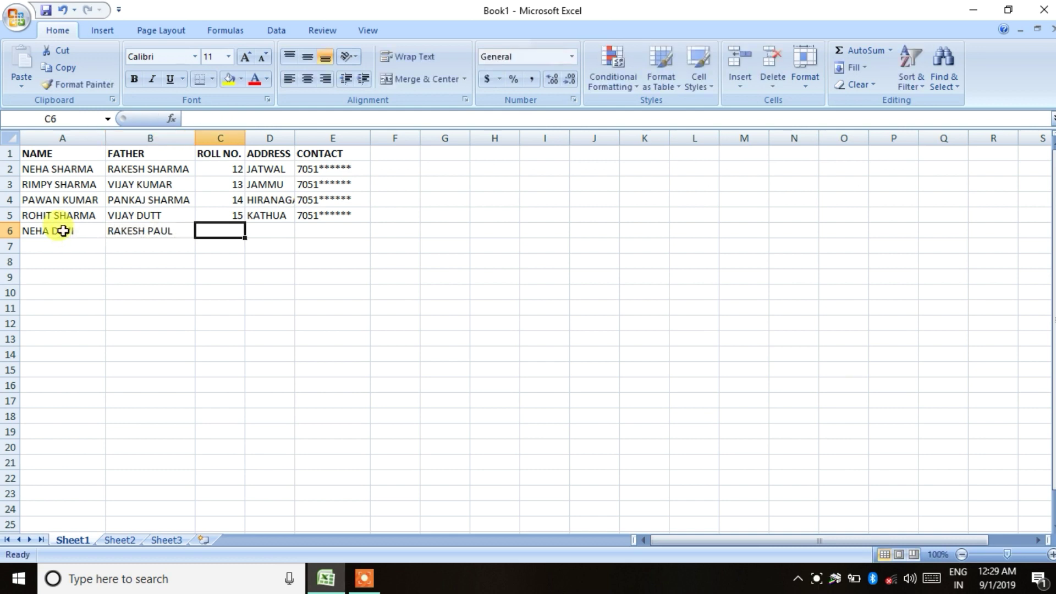
{"action": "type", "text": "1"}
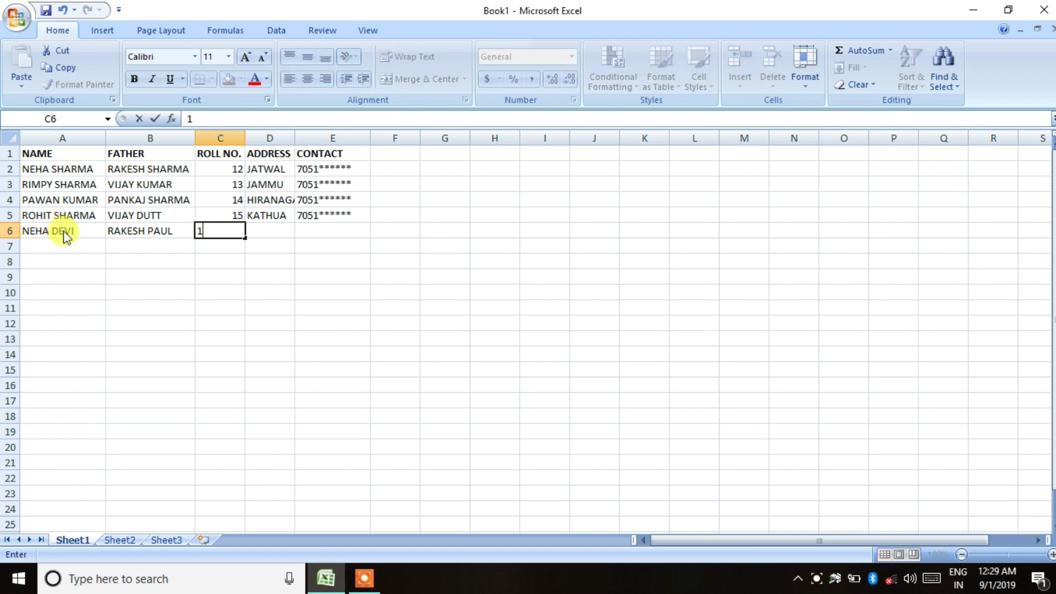
{"action": "type", "text": "6"}
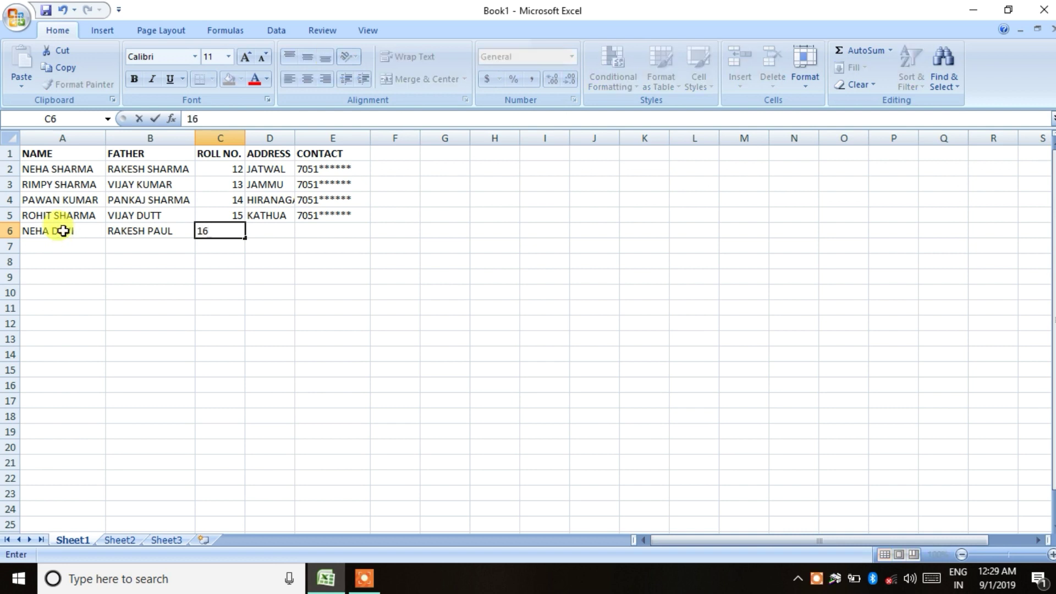
{"action": "key", "text": "Tab"}
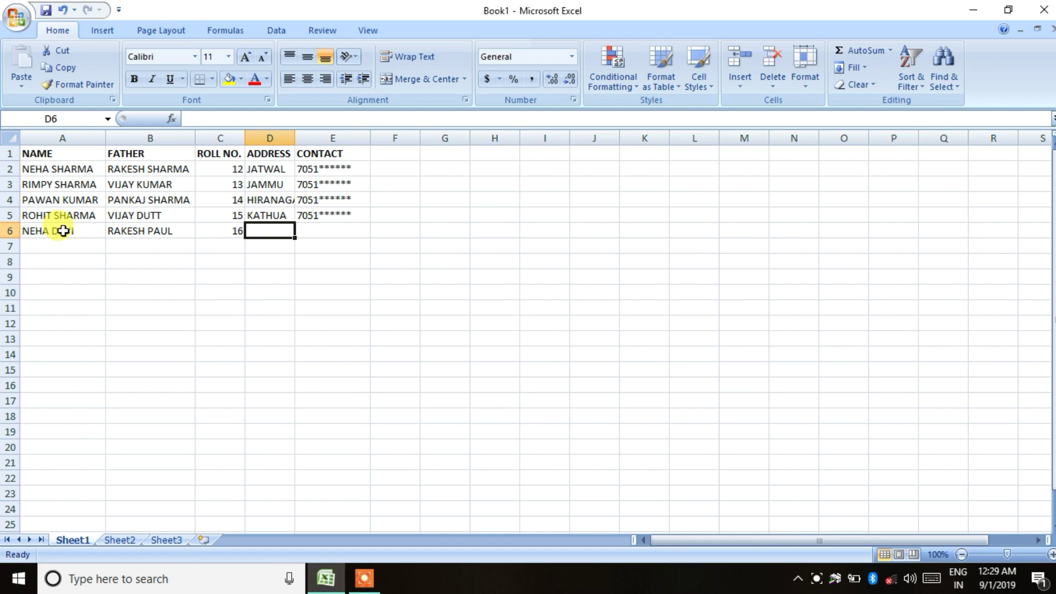
Enter JAMMU as the address and fill E5's contact number down into E6.
{"action": "type", "text": "H"}
{"action": "key", "text": "BackSpace"}
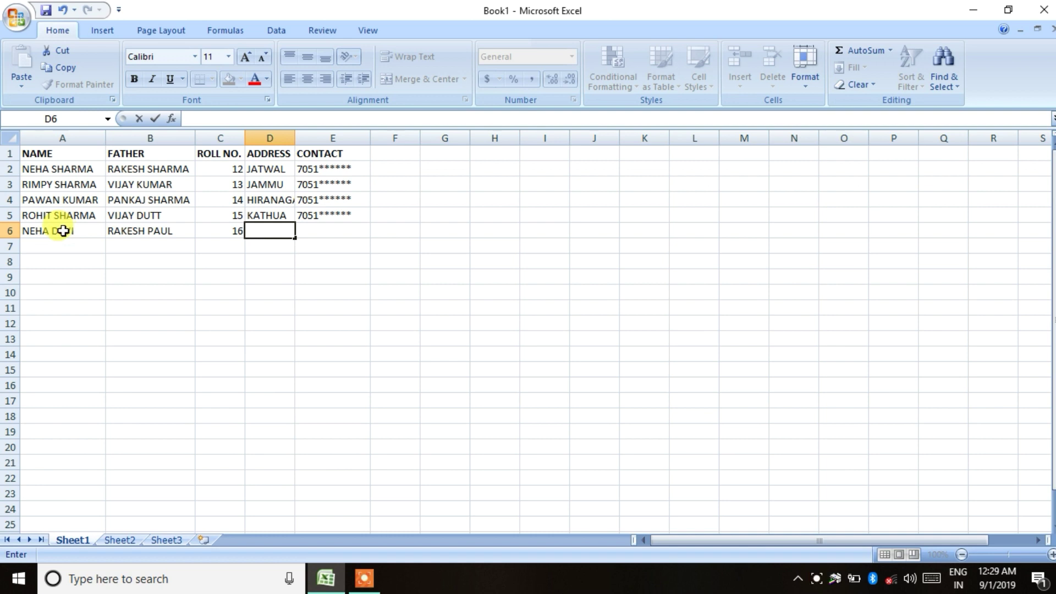
{"action": "type", "text": "JAMMU"}
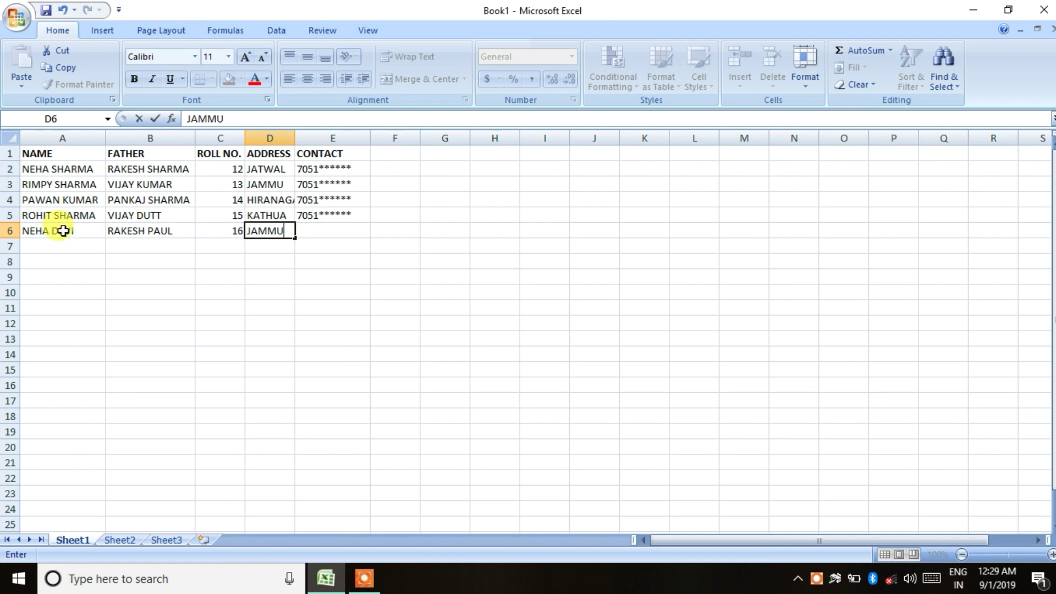
{"action": "key", "text": "Tab"}
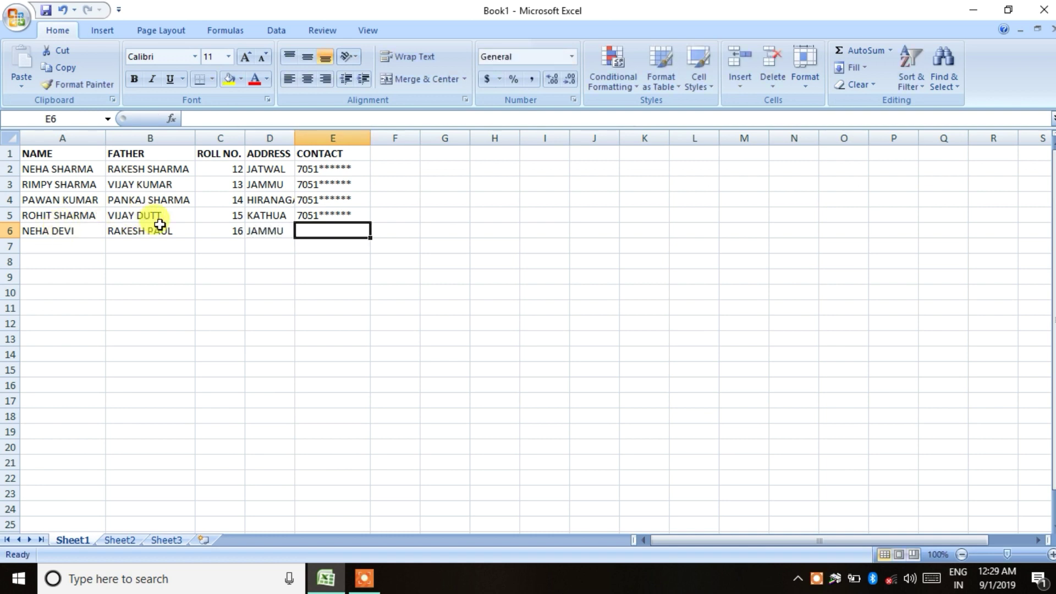
{"action": "left_click", "coordinate": [316, 214]}
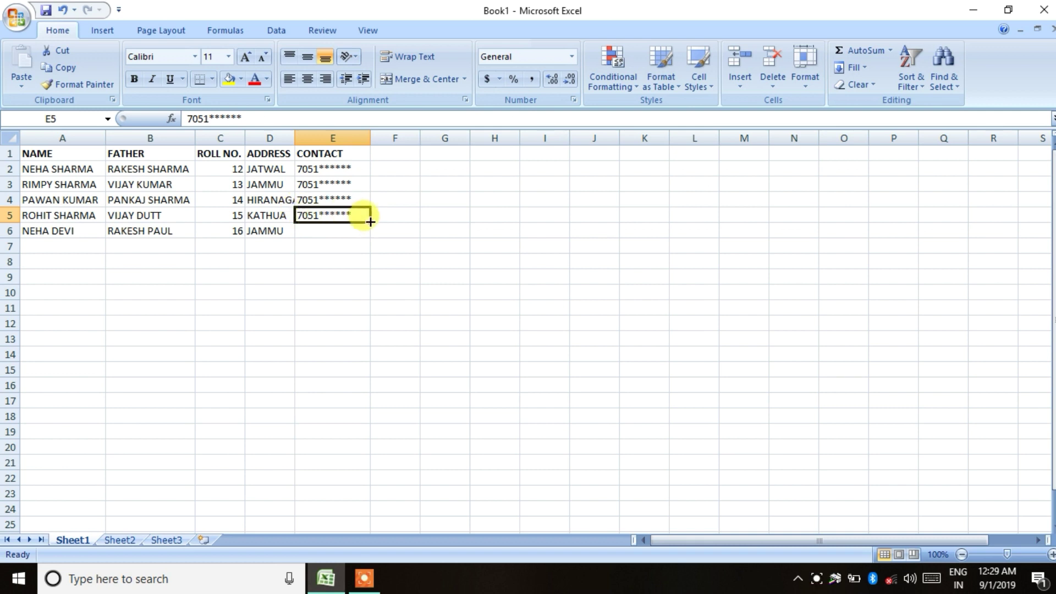
{"action": "left_click_drag", "start_coordinate": [370, 222], "coordinate": [370, 236]}
{"action": "left_click", "coordinate": [311, 275]}
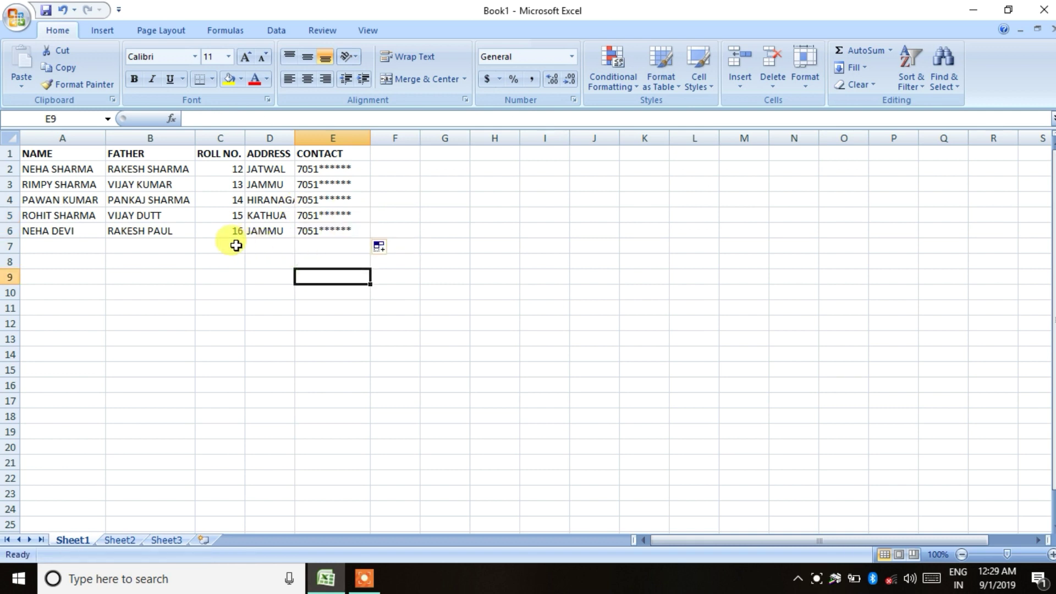
{"action": "left_click", "coordinate": [91, 262]}
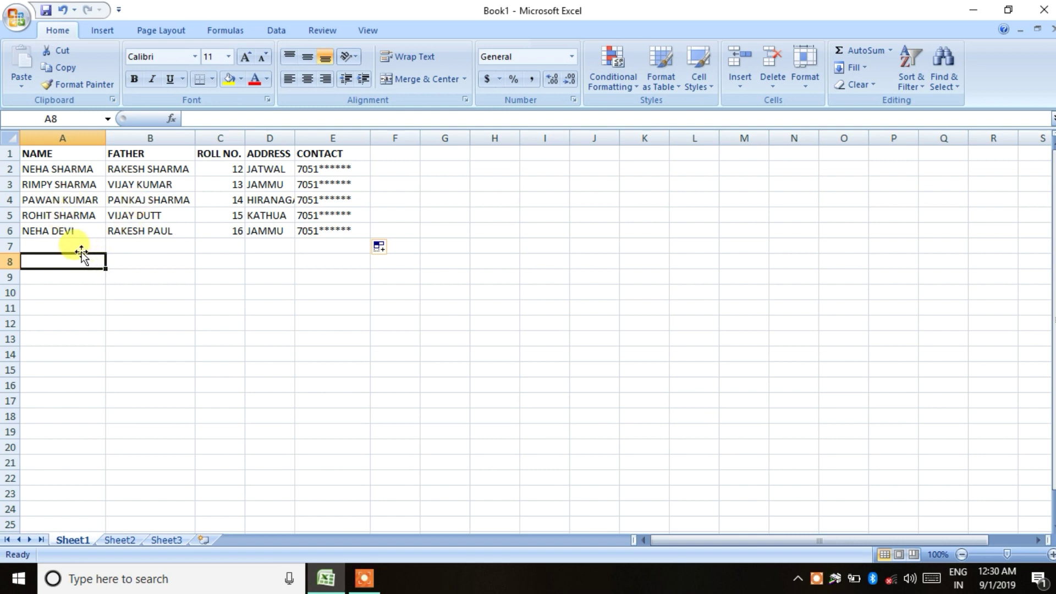
Save the Excel workbook under the name Book1 in the Desktop folder, then exit Excel.
{"action": "left_click", "coordinate": [14, 21]}
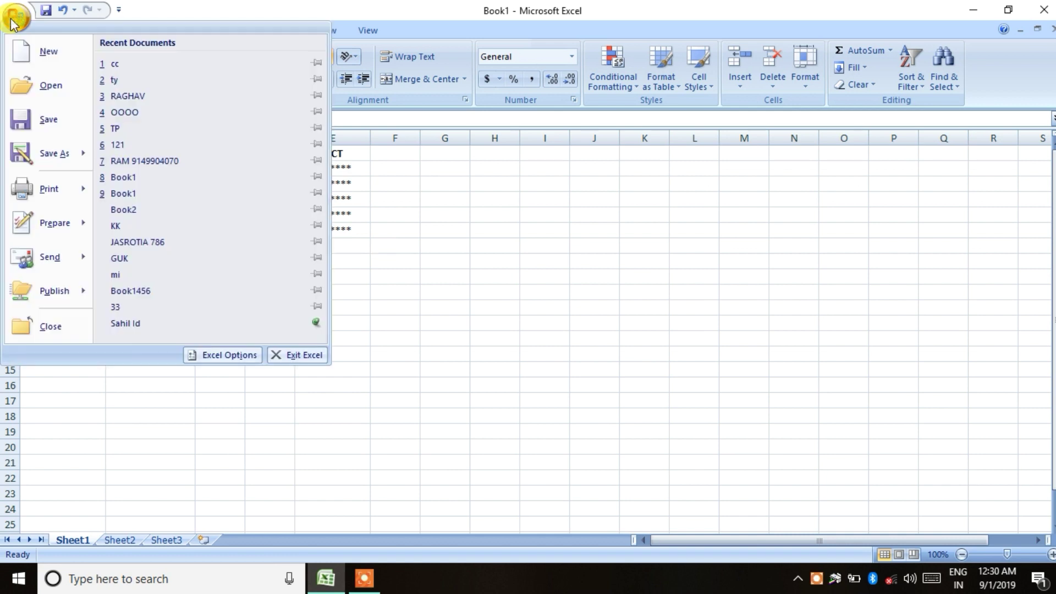
{"action": "left_click", "coordinate": [44, 114]}
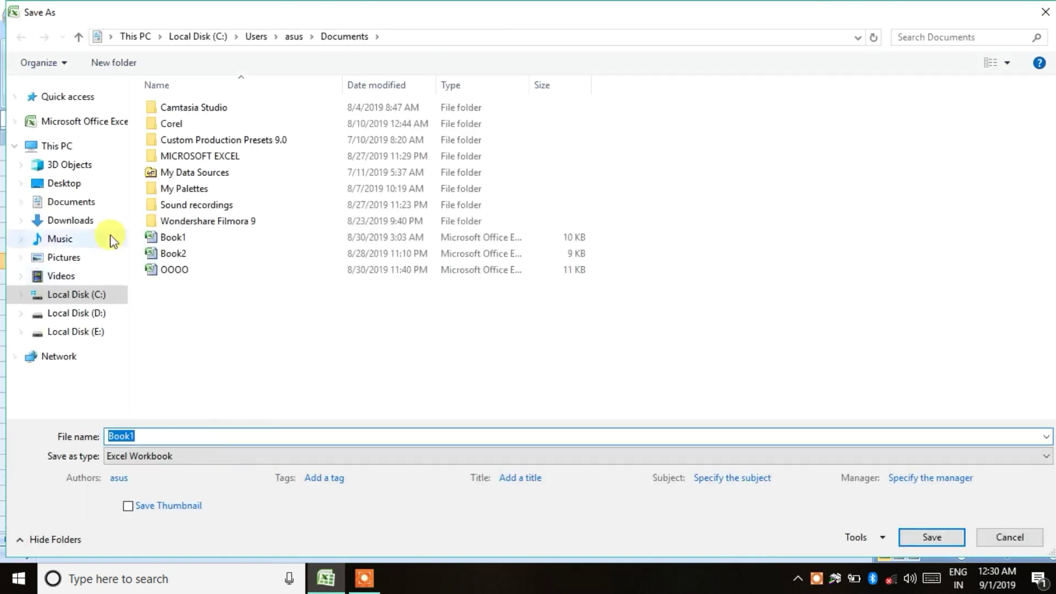
{"action": "left_click", "coordinate": [67, 188]}
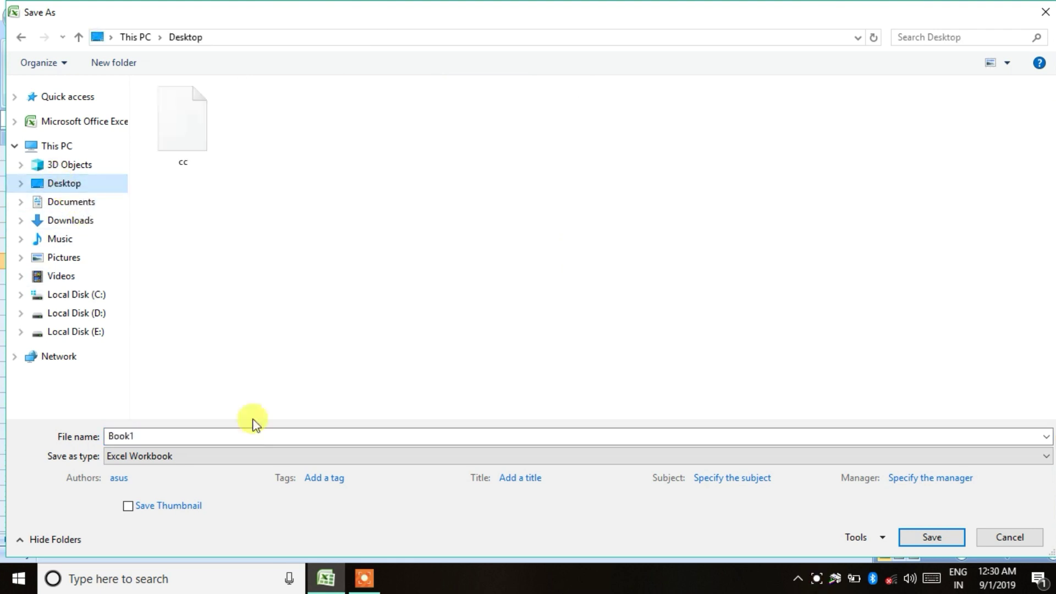
{"action": "double_click", "coordinate": [148, 434]}
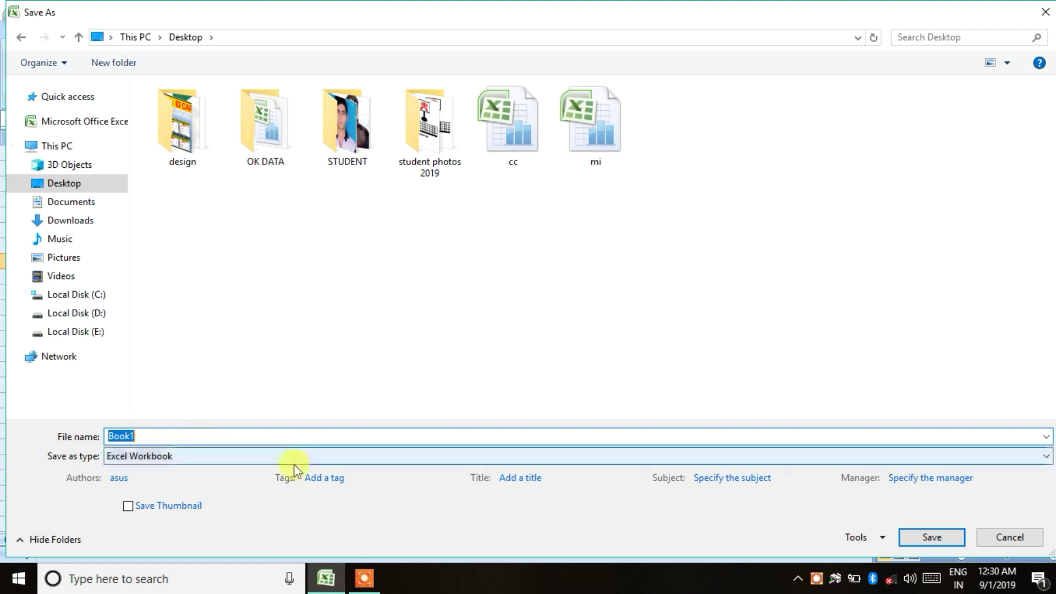
{"action": "left_click", "coordinate": [924, 537]}
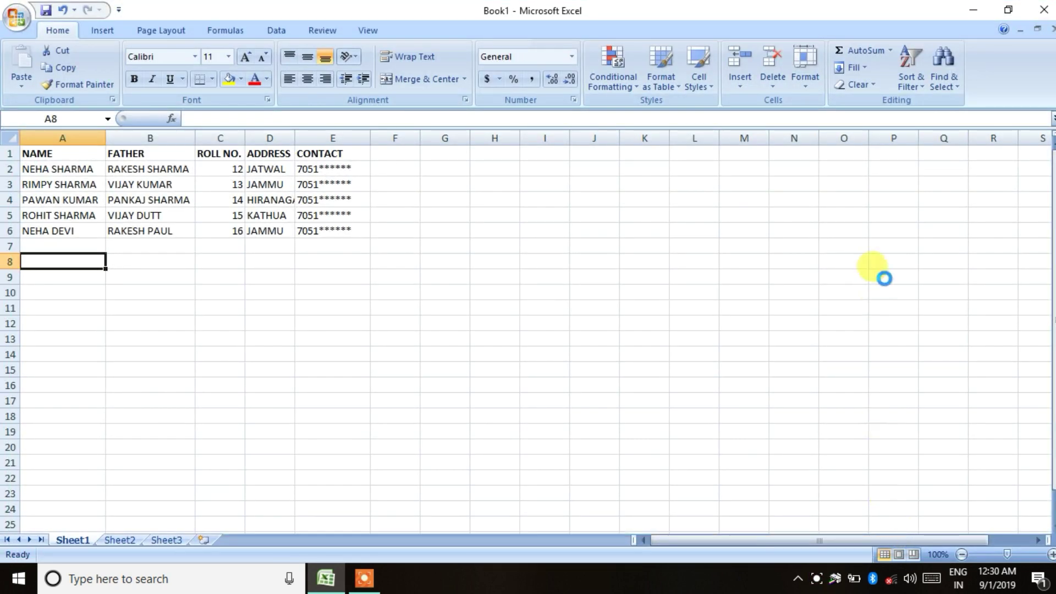
{"action": "left_click", "coordinate": [1048, 8]}
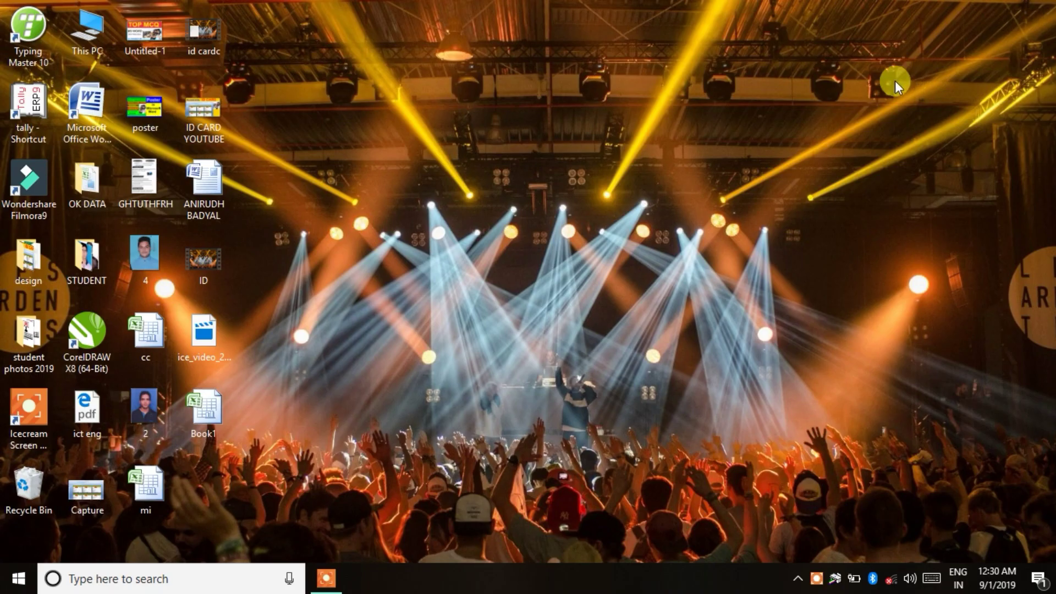
Launch Word and reopen the ID document from Recent Documents.
{"action": "left_click", "coordinate": [87, 106]}
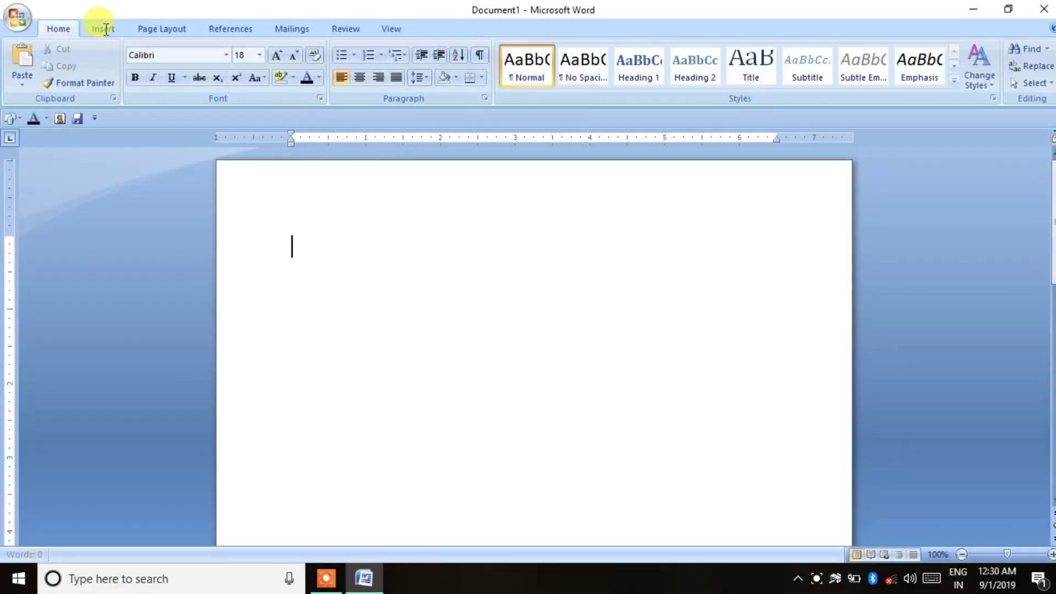
{"action": "left_click", "coordinate": [16, 16]}
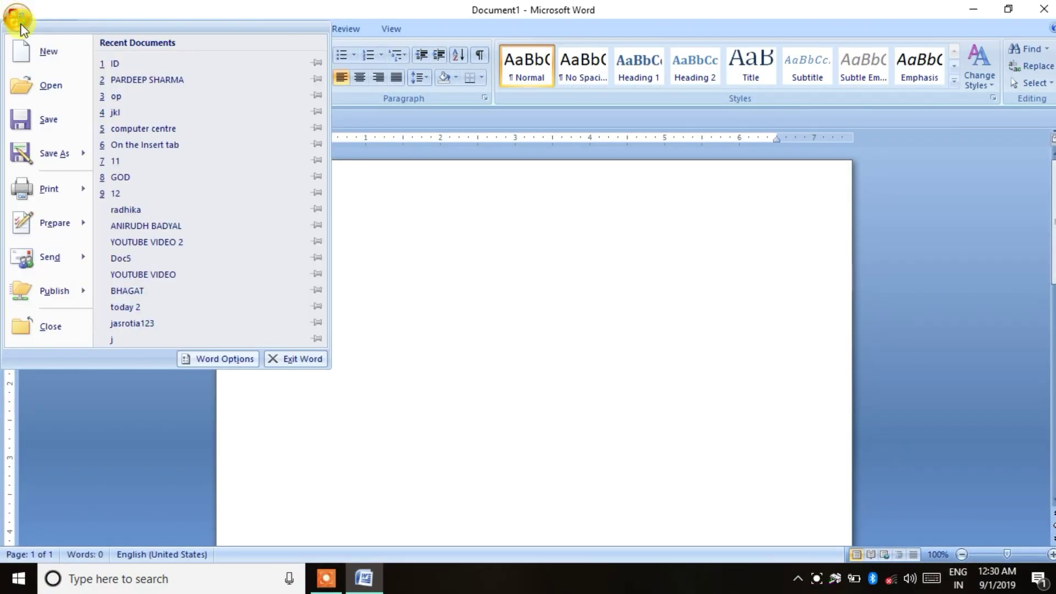
{"action": "left_click", "coordinate": [126, 65]}
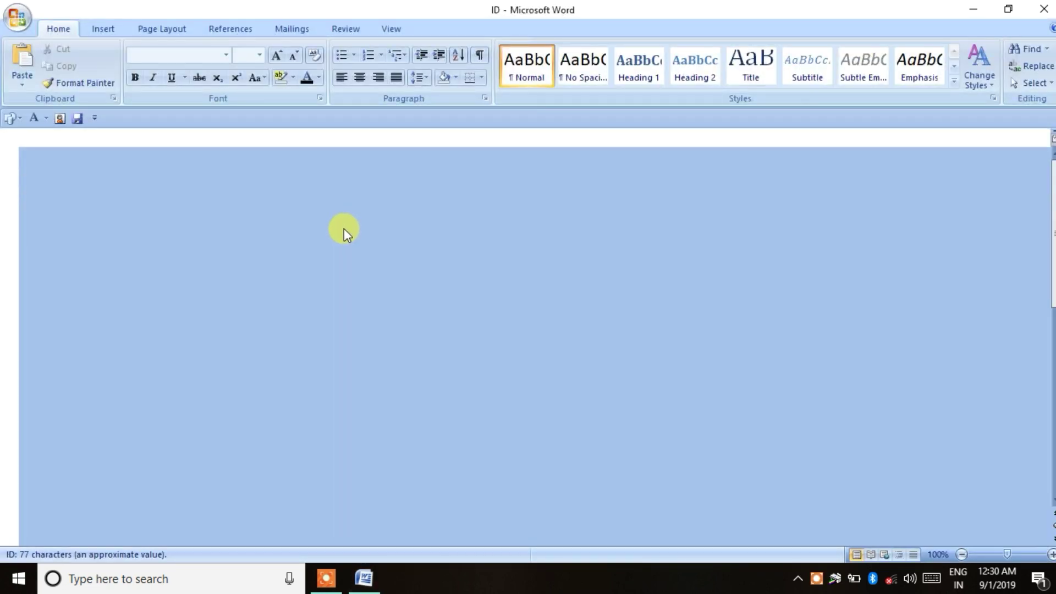
Put the cursor in the first ID card cell and show the Mailings commands.
{"action": "scroll", "coordinate": [345, 229], "scroll_direction": "down", "scroll_amount": 3}
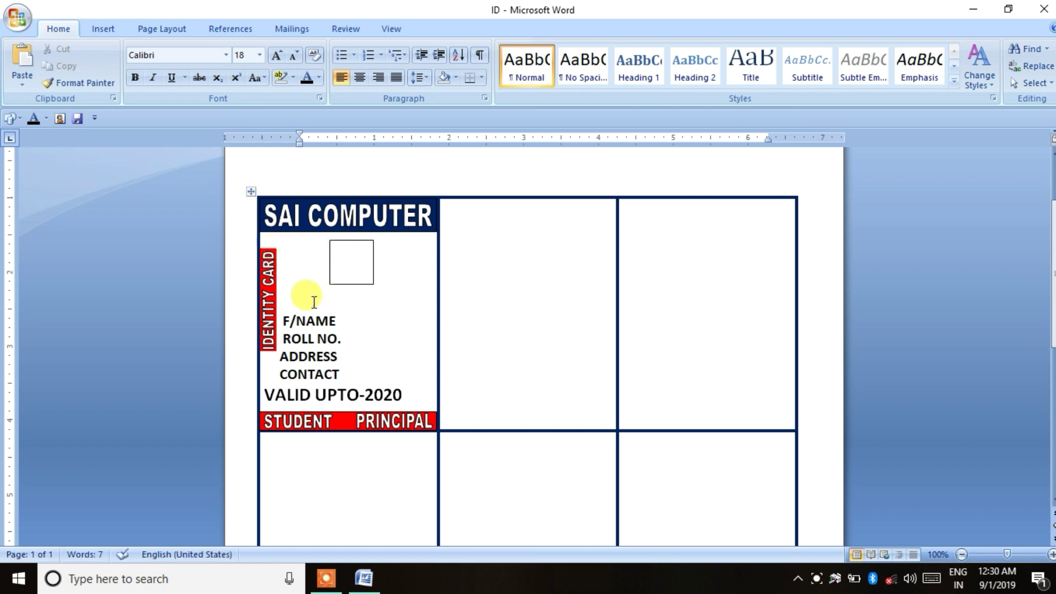
{"action": "left_click", "coordinate": [293, 300]}
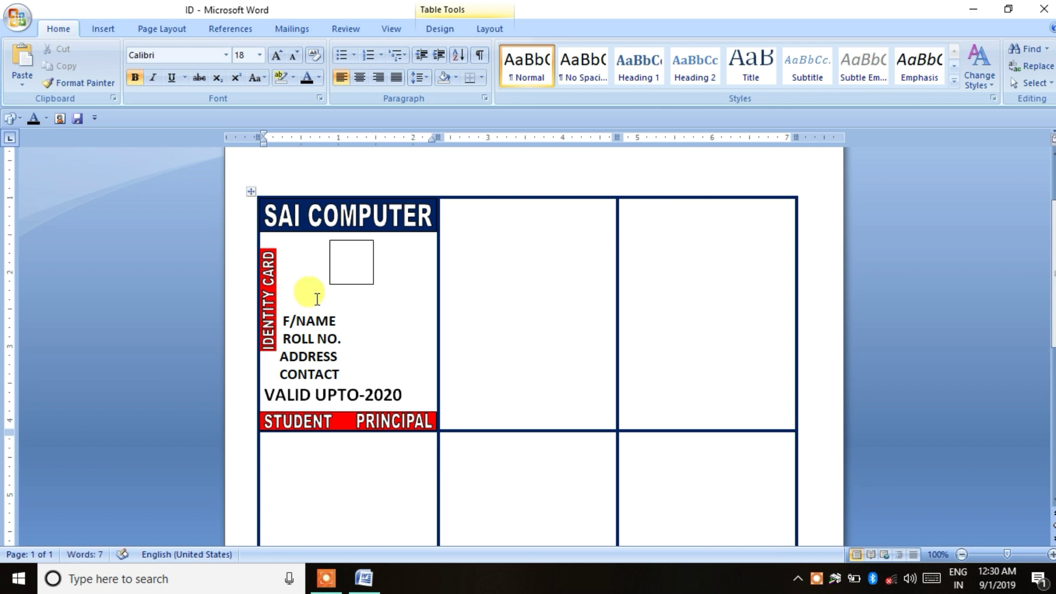
{"action": "left_click", "coordinate": [293, 31]}
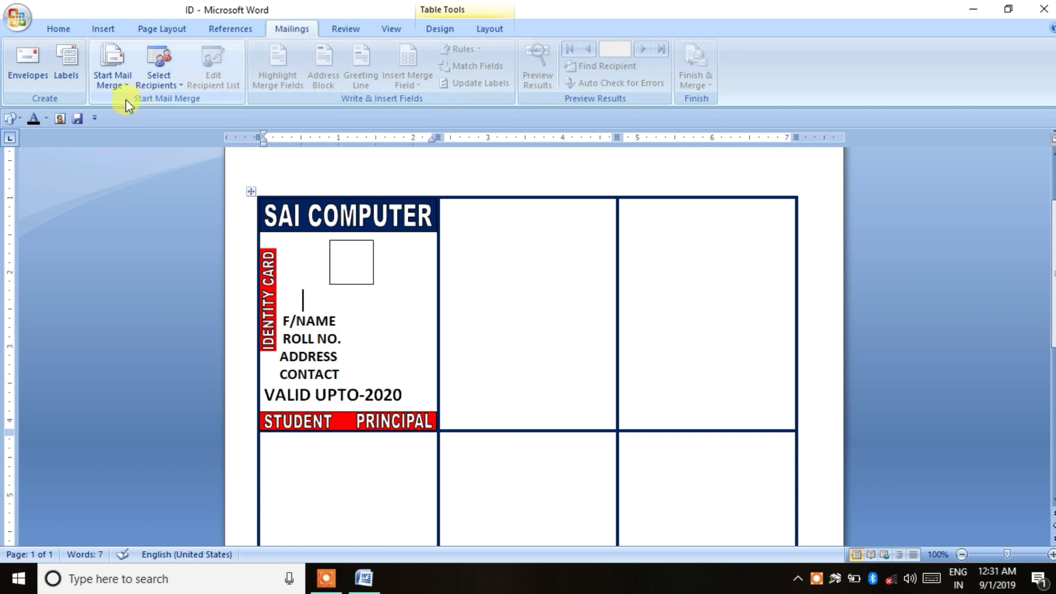
Start a Labels mail merge with A4 (Portrait) labels, then undo the clearing to restore the card.
{"action": "left_click", "coordinate": [119, 86]}
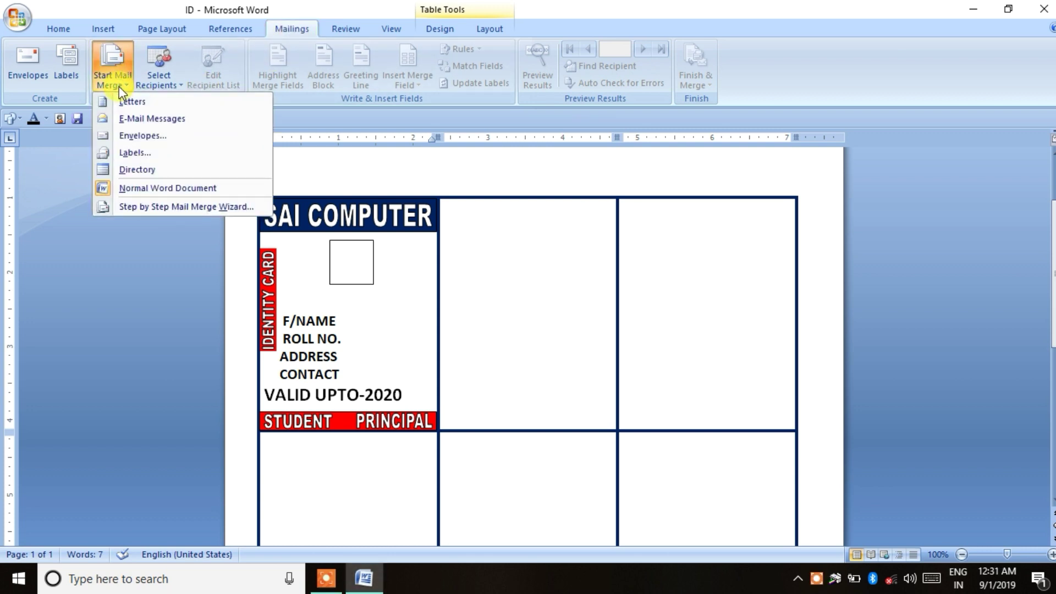
{"action": "left_click", "coordinate": [125, 163]}
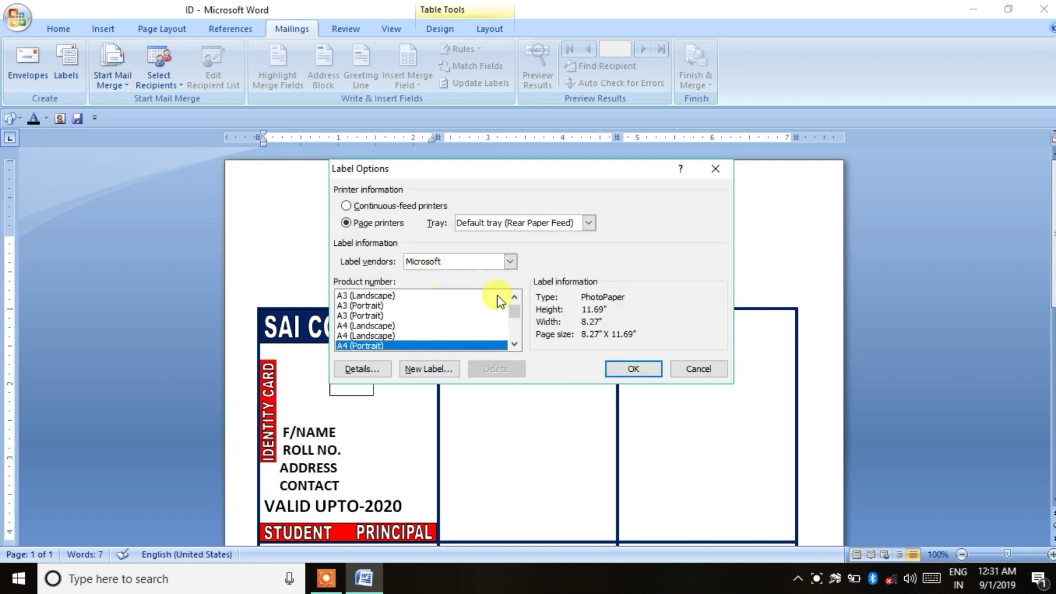
{"action": "left_click", "coordinate": [623, 368]}
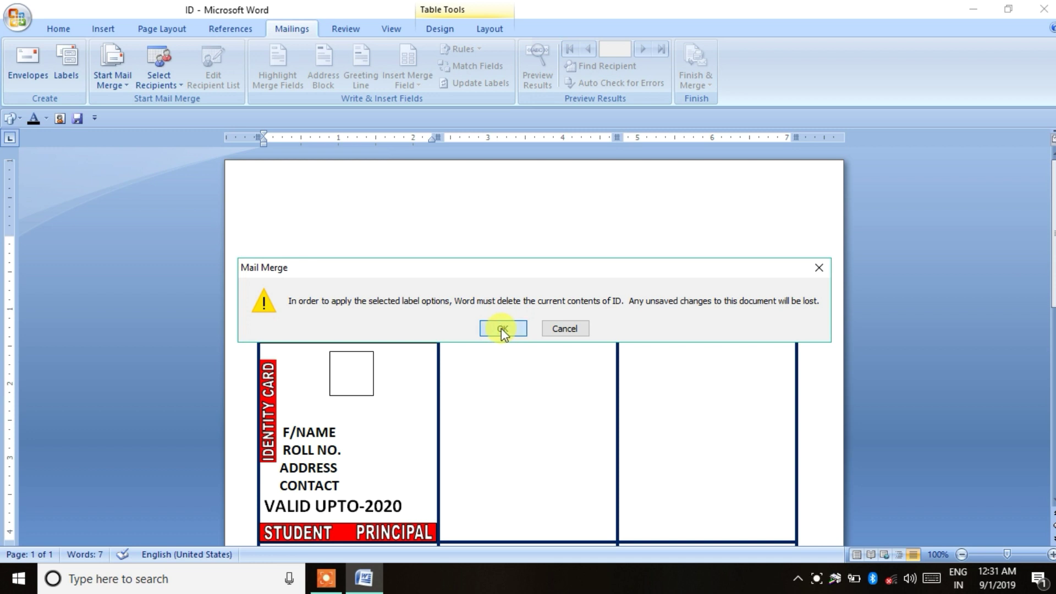
{"action": "left_click", "coordinate": [502, 329]}
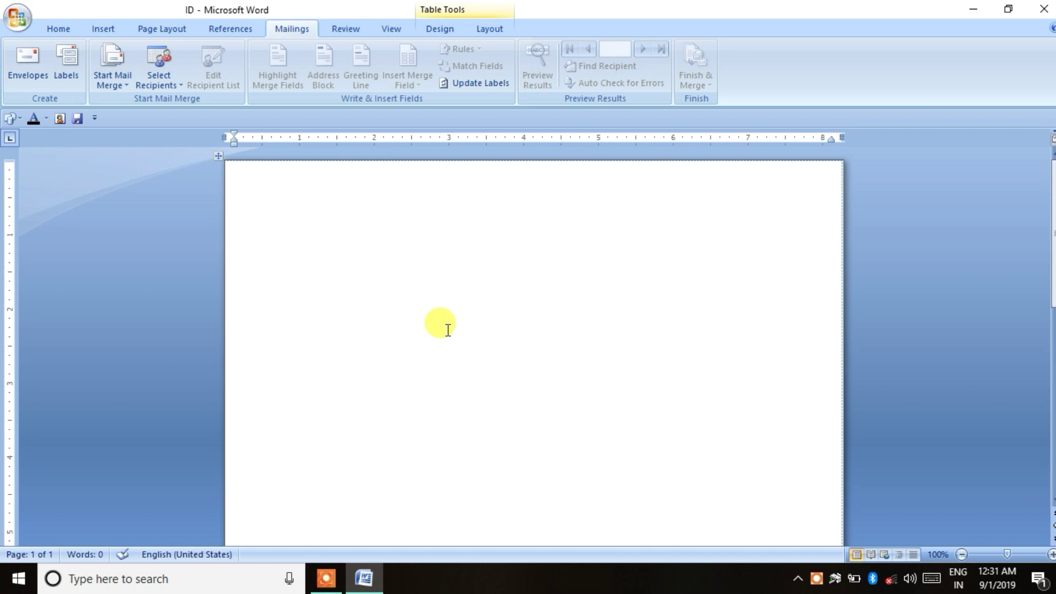
{"action": "key", "text": "ctrl+z"}
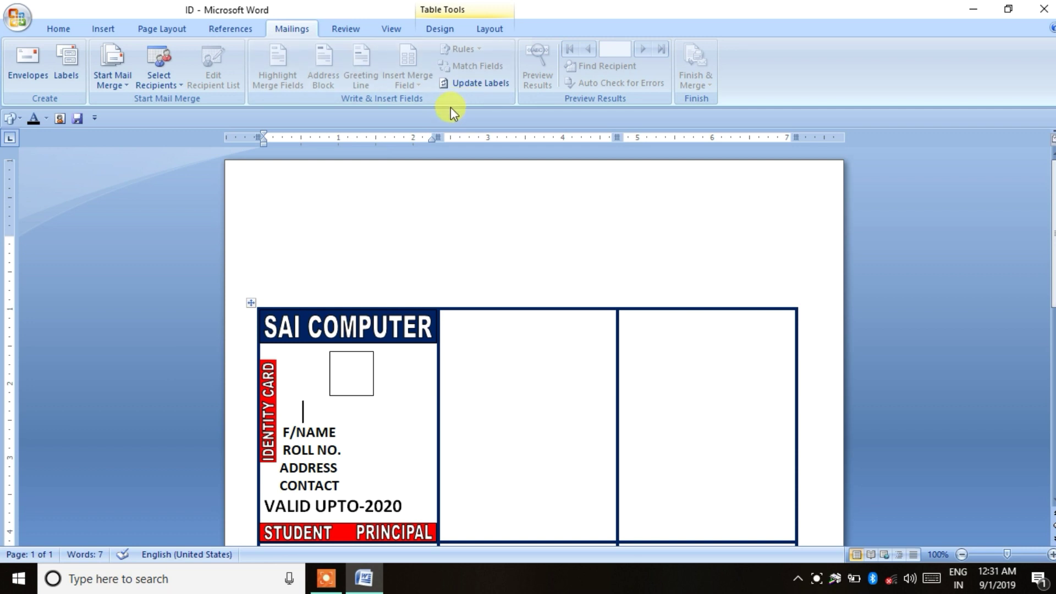
Use Existing List to choose Book1 from the Desktop as the recipient list.
{"action": "left_click", "coordinate": [164, 95]}
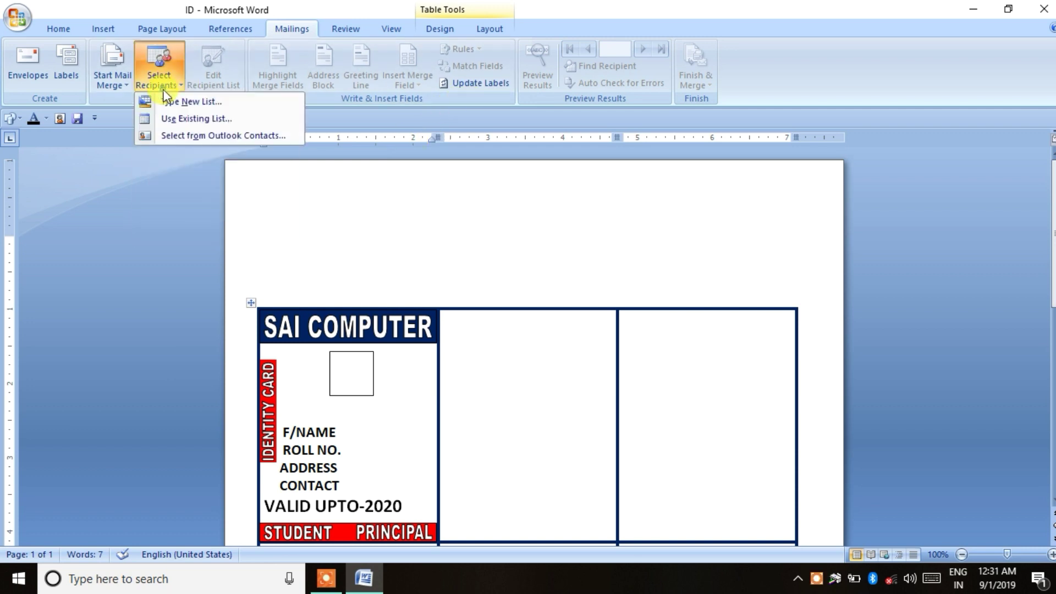
{"action": "left_click", "coordinate": [191, 121]}
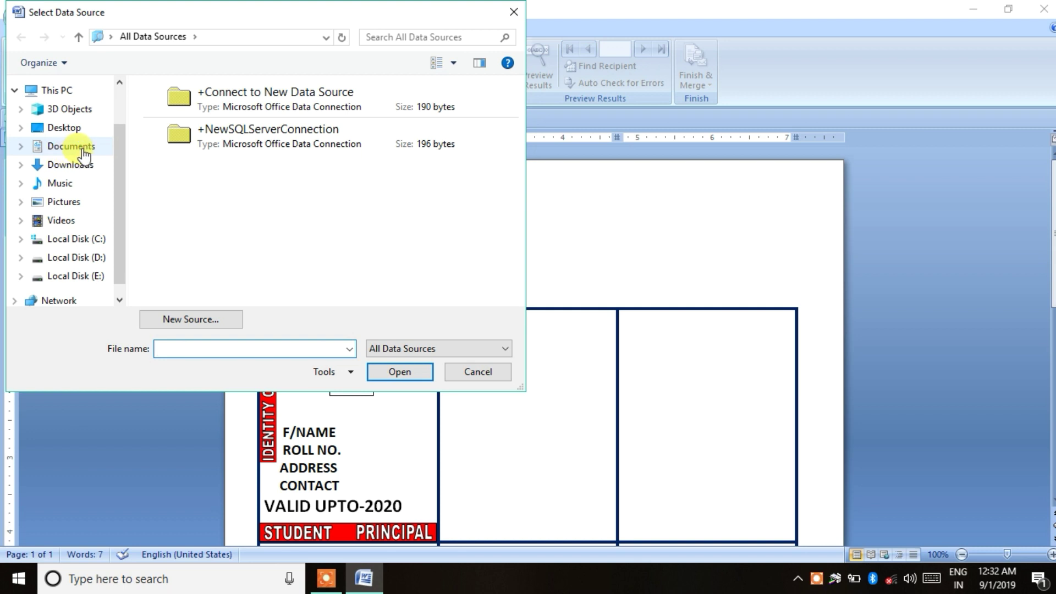
{"action": "left_click", "coordinate": [68, 130]}
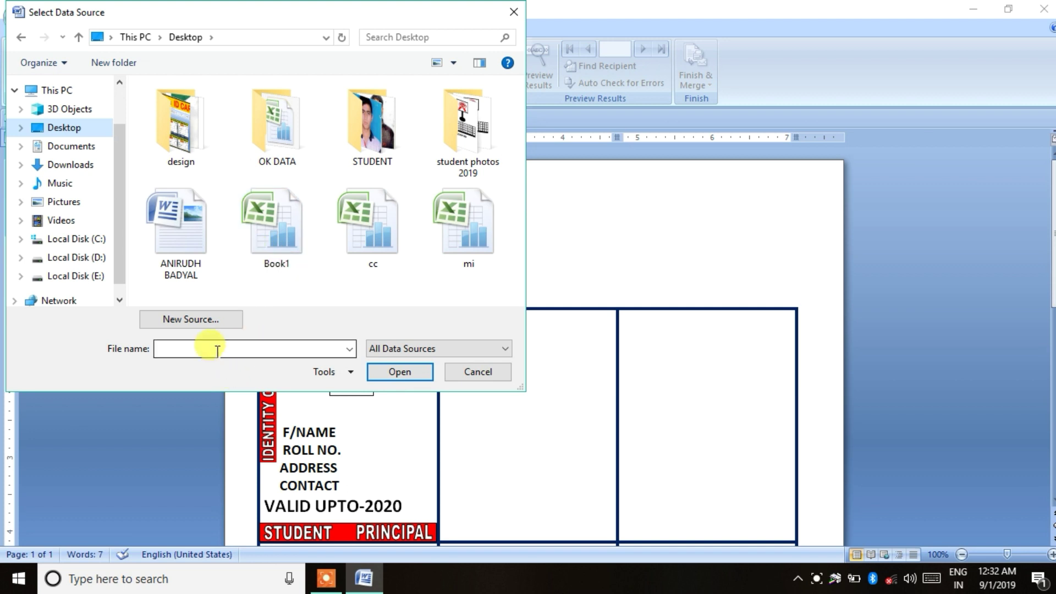
{"action": "left_click", "coordinate": [278, 228]}
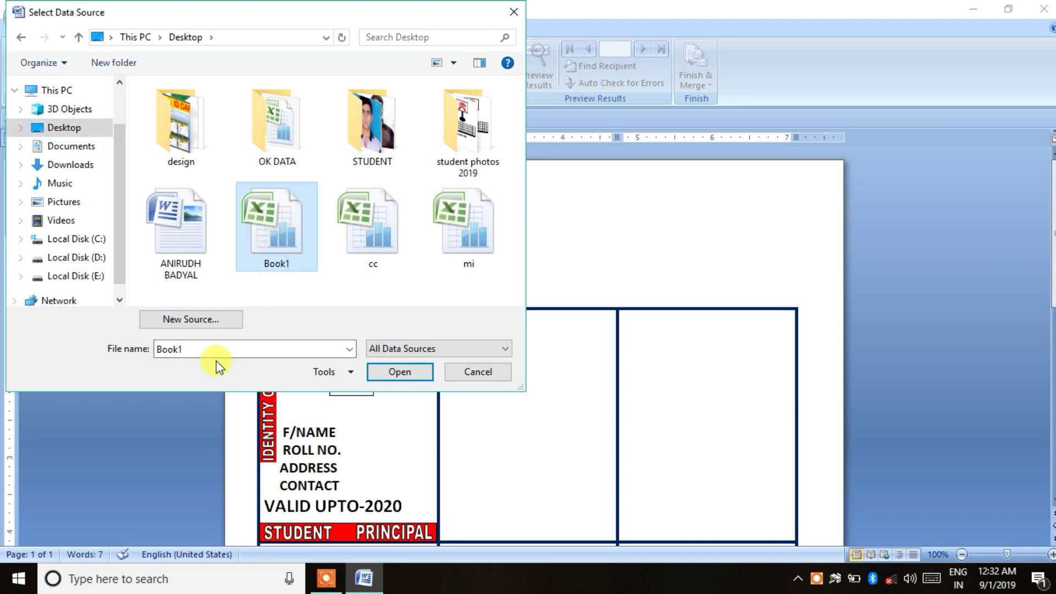
{"action": "left_click", "coordinate": [396, 374]}
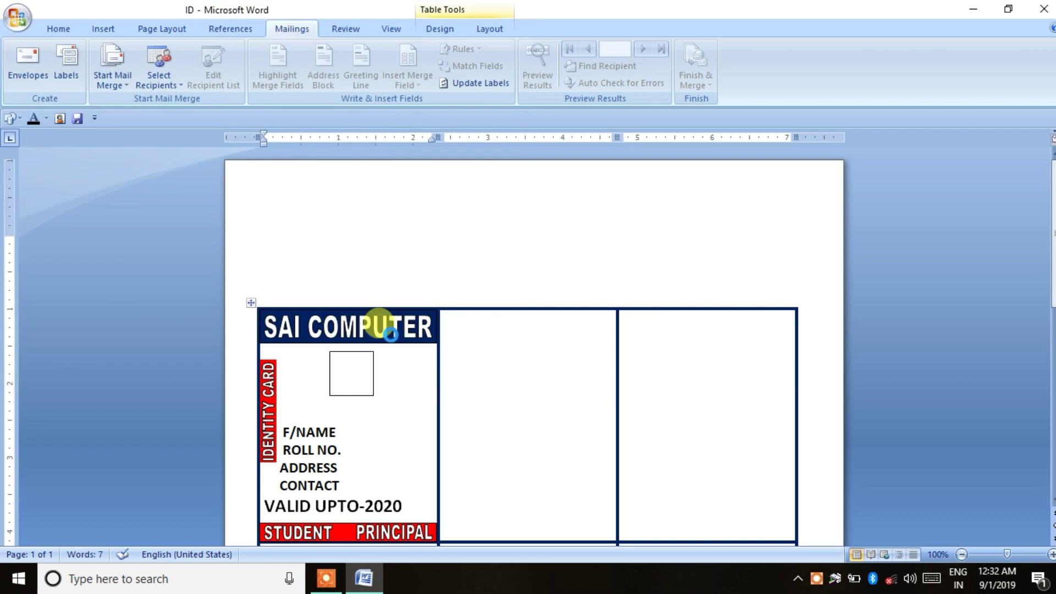
Confirm Sheet1 as the data table and insert the NAME_ merge field above F/NAME.
{"action": "left_click", "coordinate": [618, 341]}
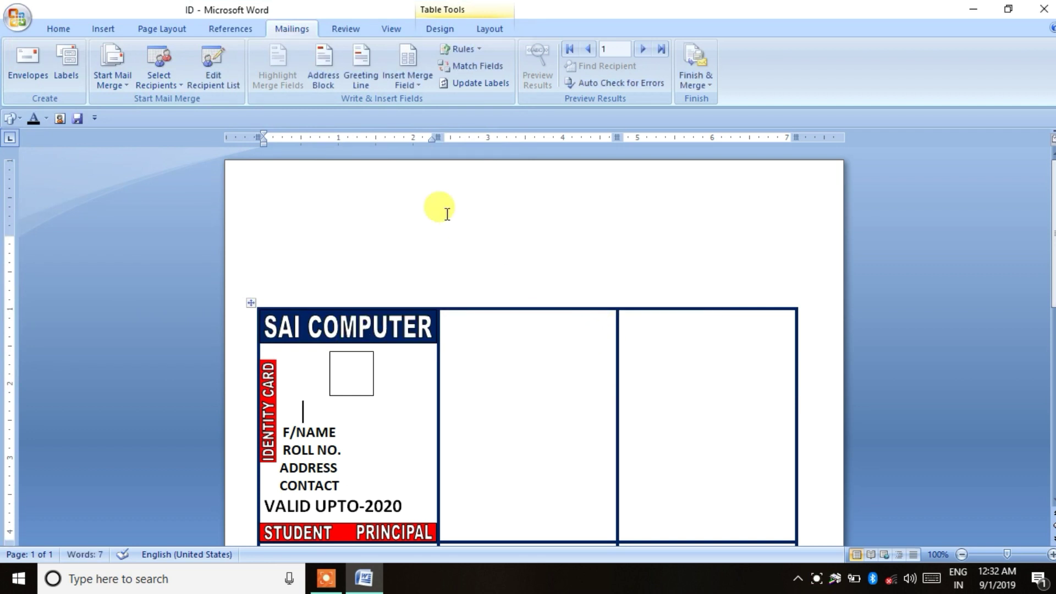
{"action": "left_click", "coordinate": [417, 83]}
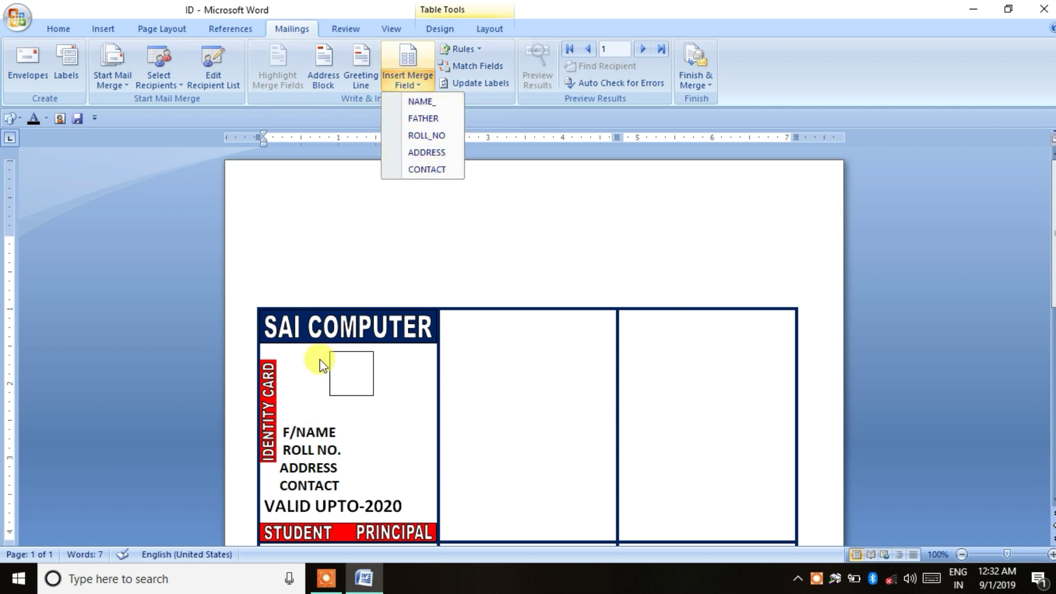
{"action": "left_click", "coordinate": [304, 412]}
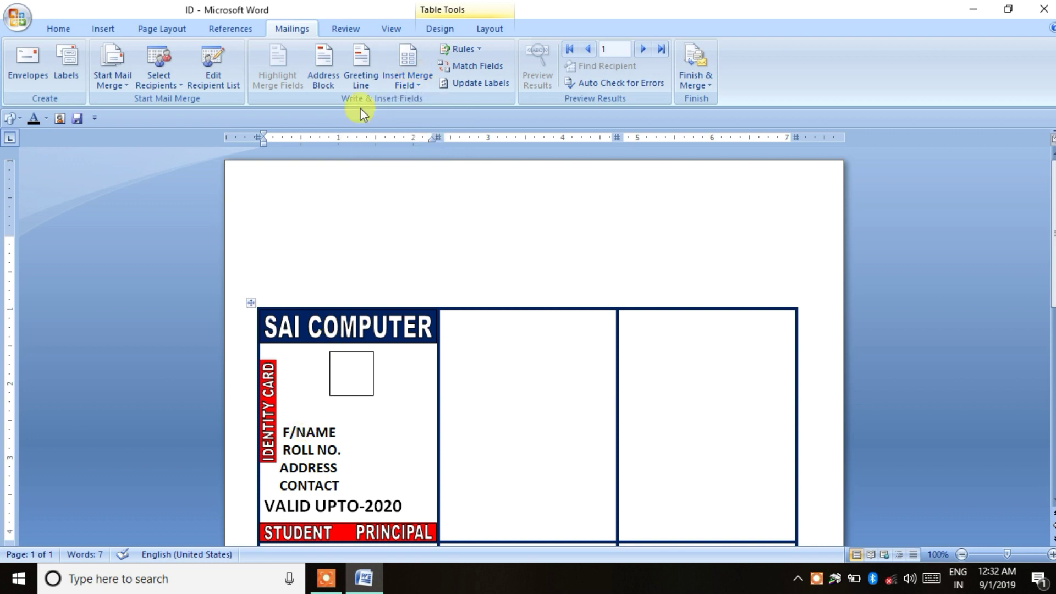
{"action": "left_click", "coordinate": [408, 77]}
{"action": "left_click", "coordinate": [414, 102]}
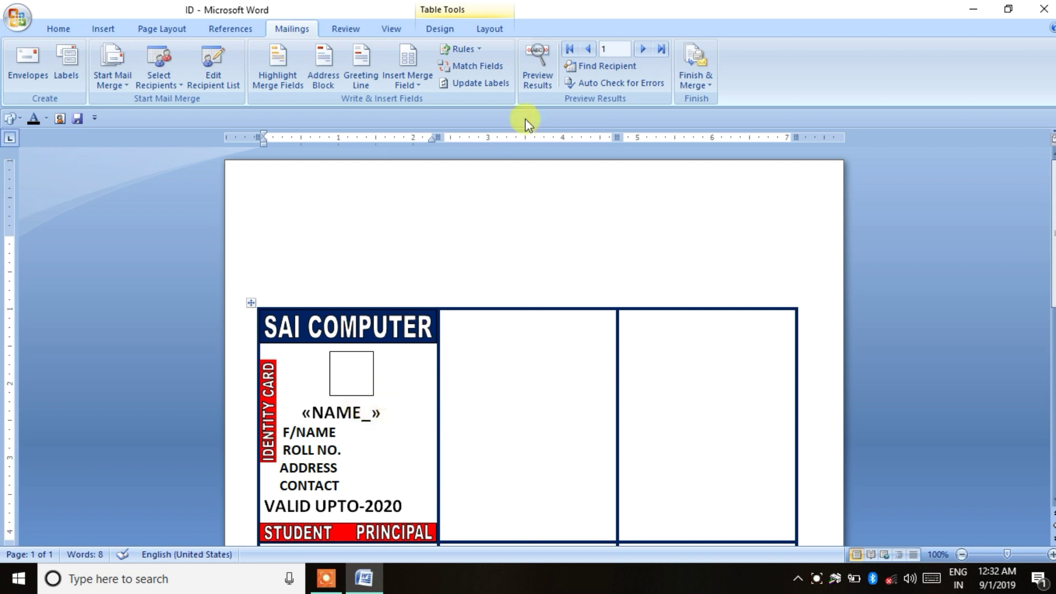
Turn on Preview Results and insert the FATHER merge field after F/NAME.
{"action": "left_click", "coordinate": [537, 75]}
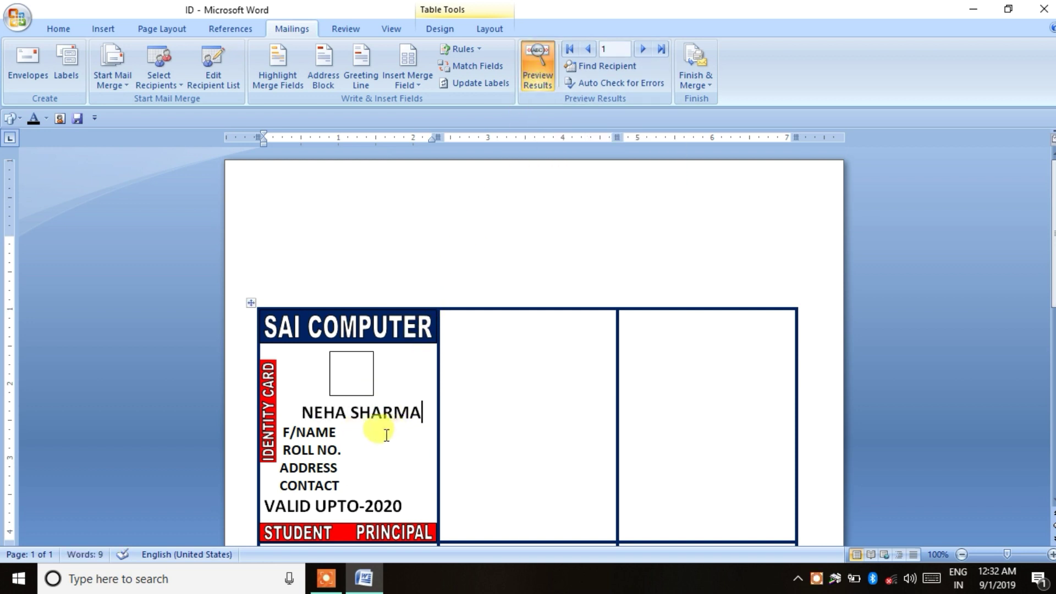
{"action": "left_click", "coordinate": [338, 432]}
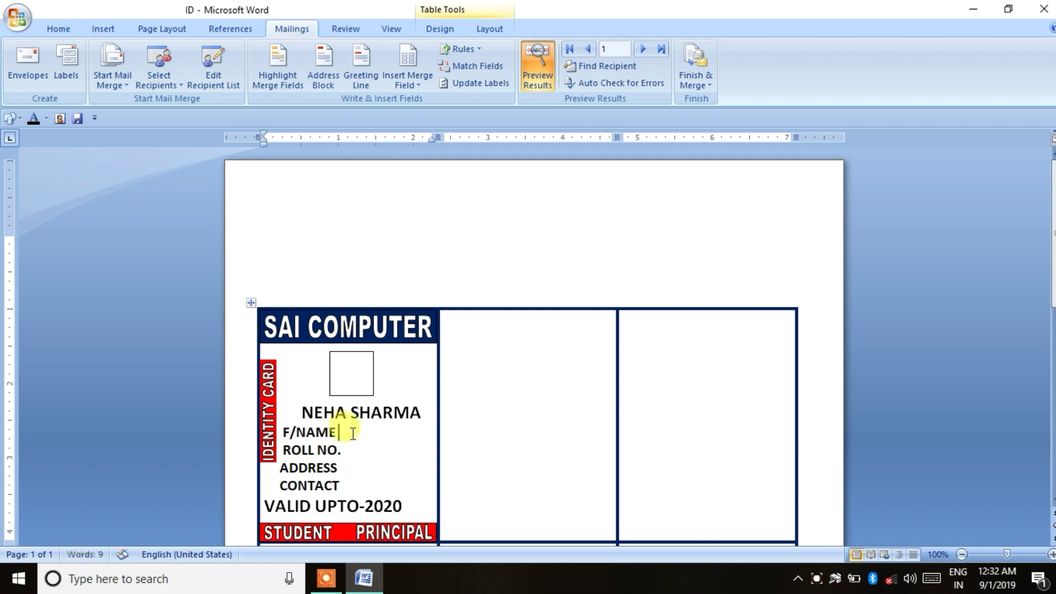
{"action": "left_click", "coordinate": [408, 84]}
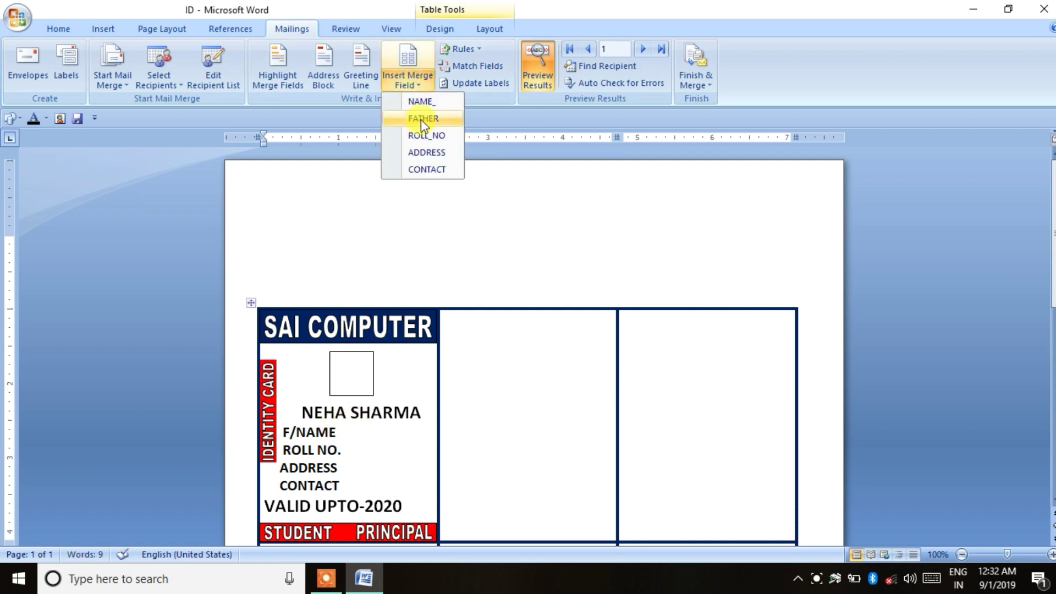
{"action": "left_click", "coordinate": [421, 120]}
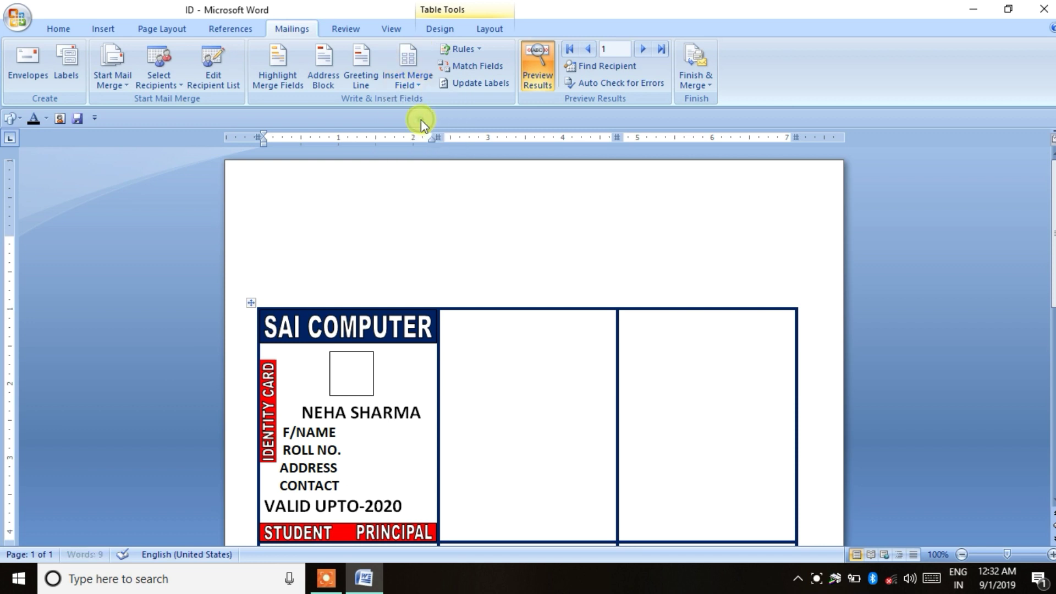
Shrink the F/NAME line to 12 pt so the father's name fits on one line.
{"action": "left_click", "coordinate": [352, 432]}
{"action": "left_click", "coordinate": [347, 452]}
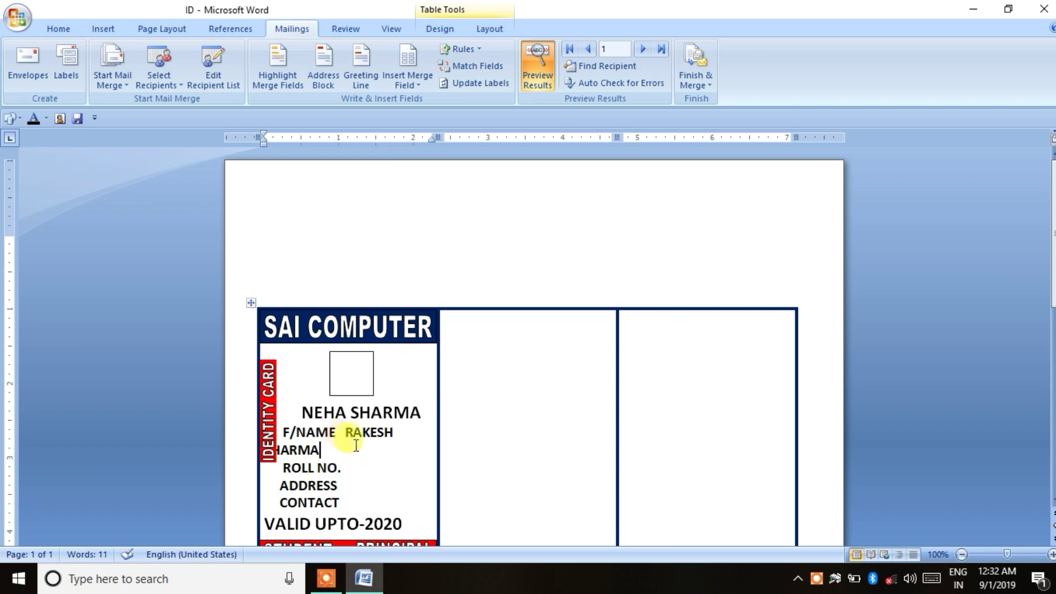
{"action": "left_click_drag", "start_coordinate": [336, 453], "coordinate": [289, 436]}
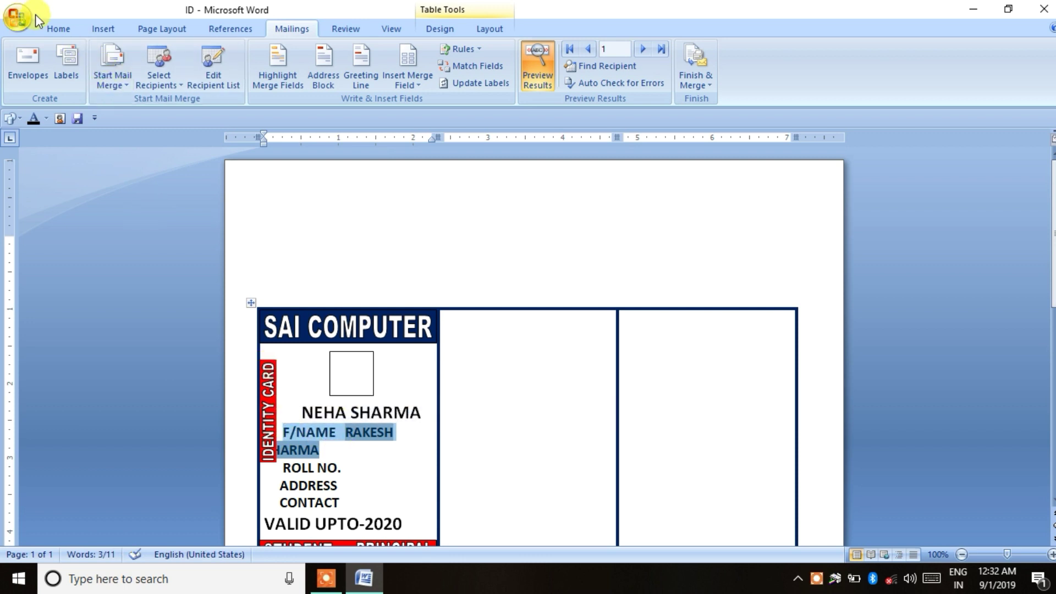
{"action": "left_click", "coordinate": [51, 25]}
{"action": "left_click", "coordinate": [295, 55]}
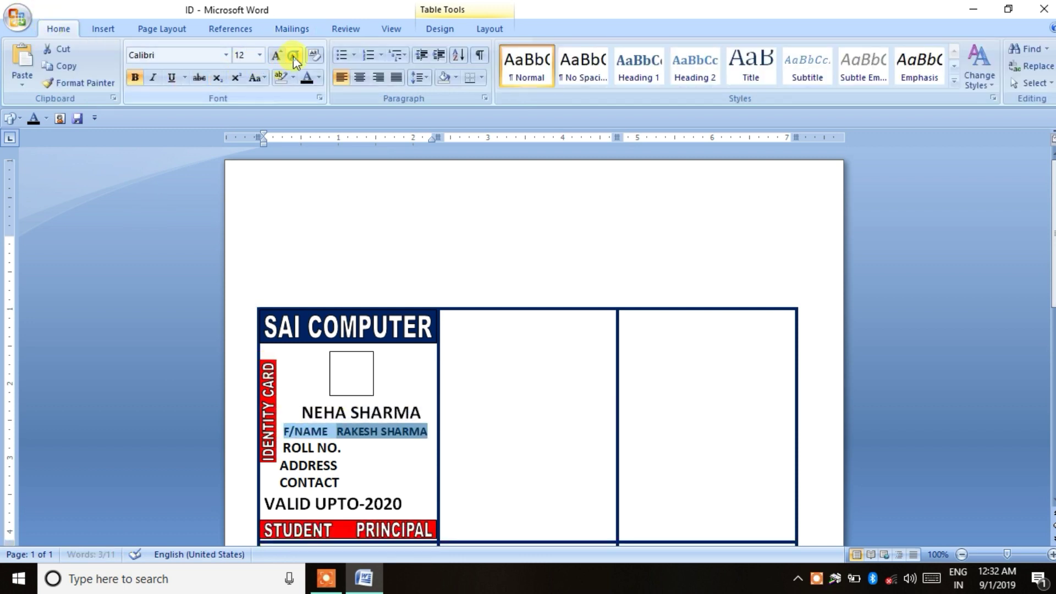
{"action": "left_click", "coordinate": [344, 447]}
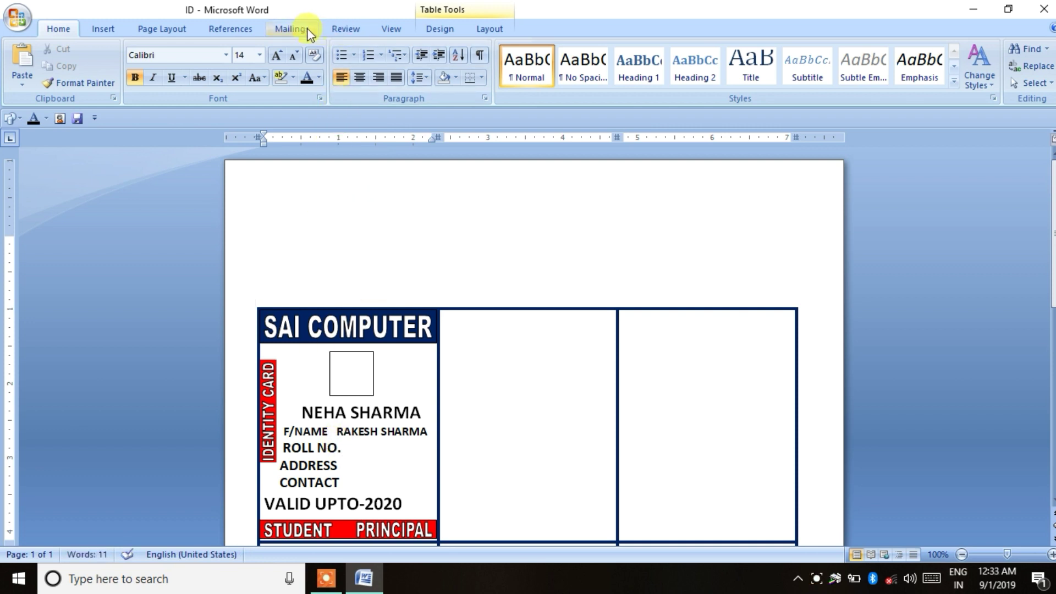
{"action": "left_click", "coordinate": [292, 29]}
{"action": "left_click", "coordinate": [410, 80]}
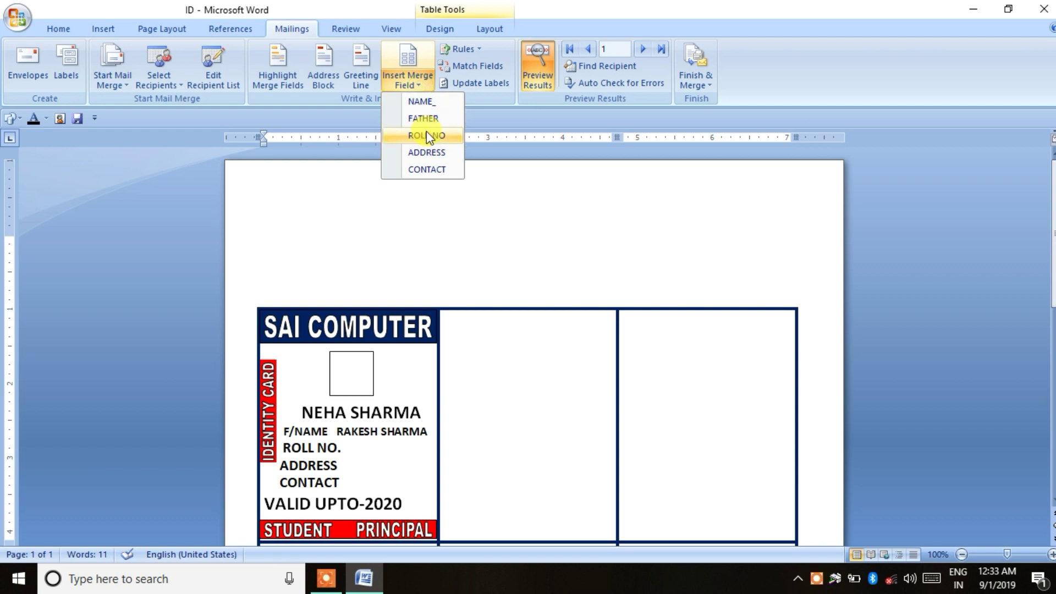
Insert the ROLL_NO, ADDRESS and CONTACT merge fields after their matching labels on the first card.
{"action": "left_click", "coordinate": [427, 135]}
{"action": "left_click", "coordinate": [351, 467]}
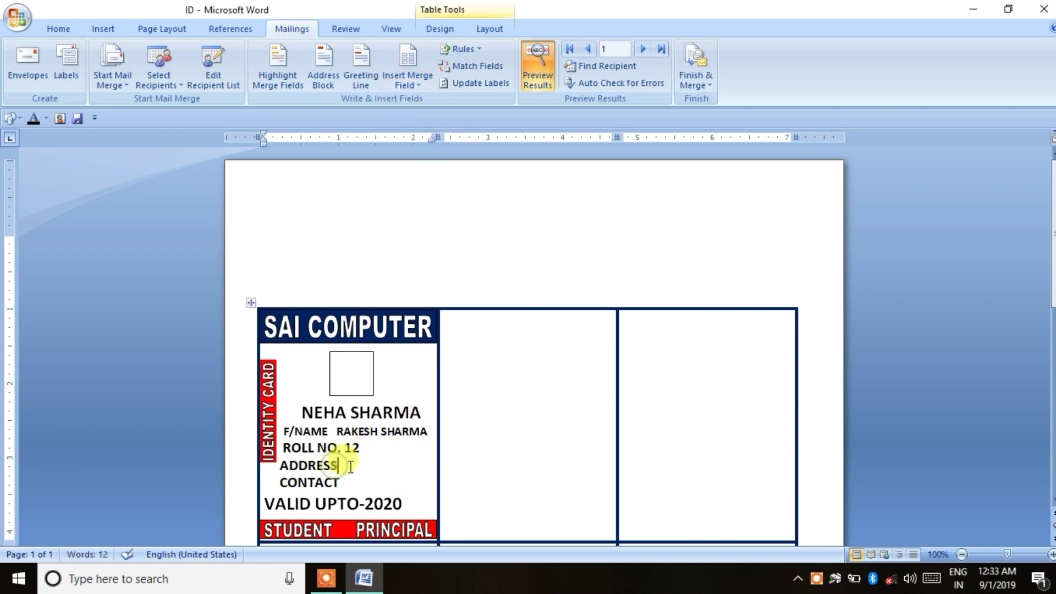
{"action": "left_click", "coordinate": [406, 83]}
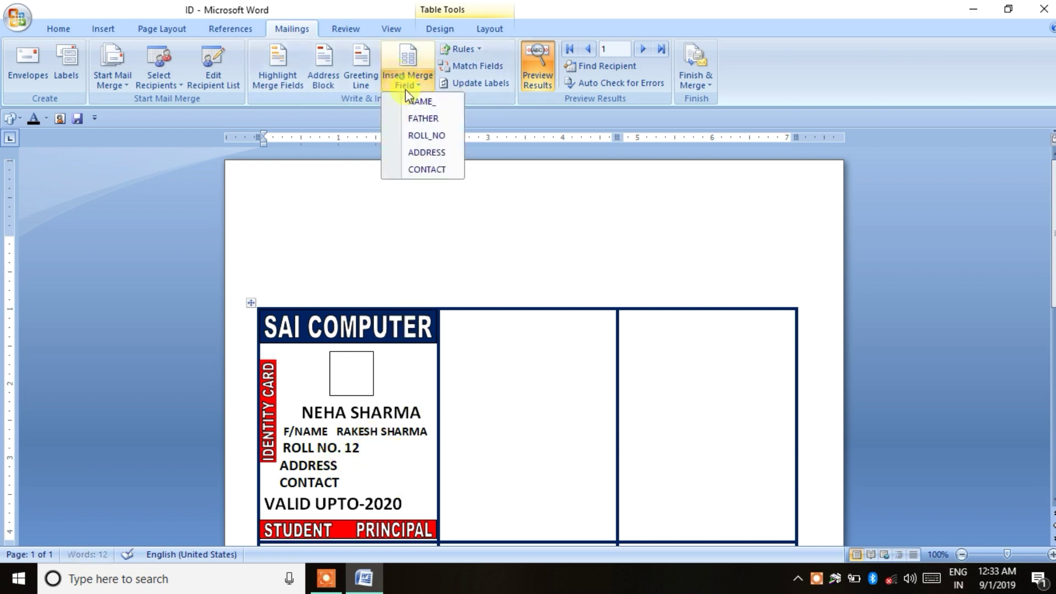
{"action": "left_click", "coordinate": [421, 153]}
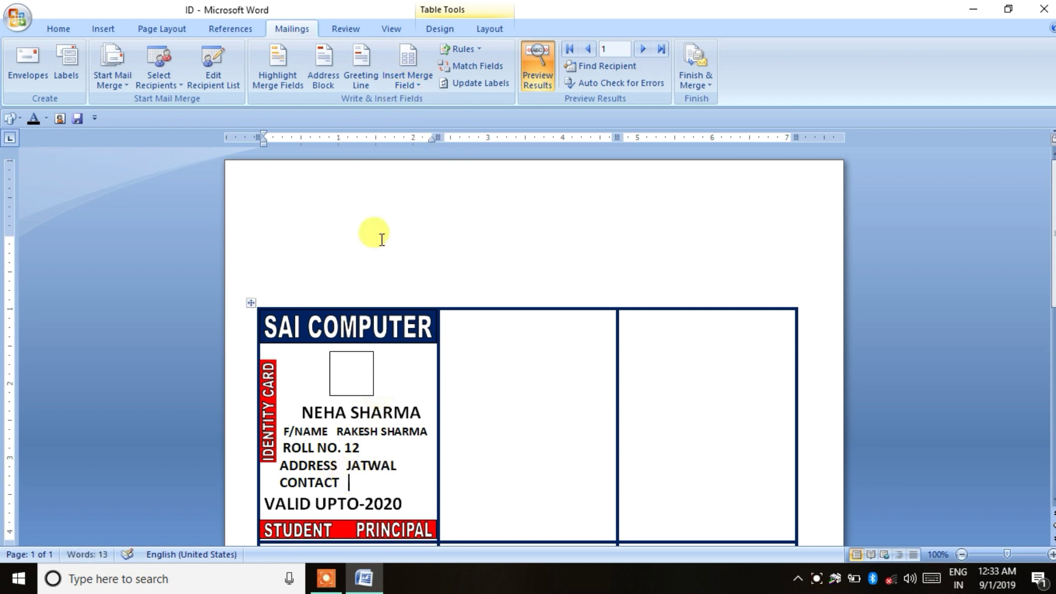
{"action": "left_click", "coordinate": [410, 80]}
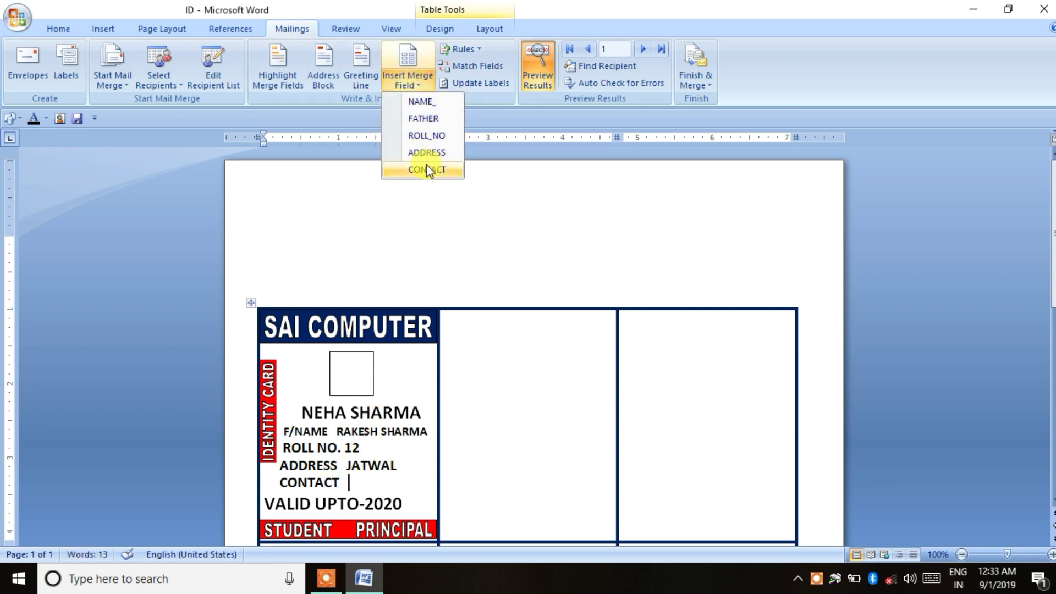
{"action": "left_click", "coordinate": [427, 166]}
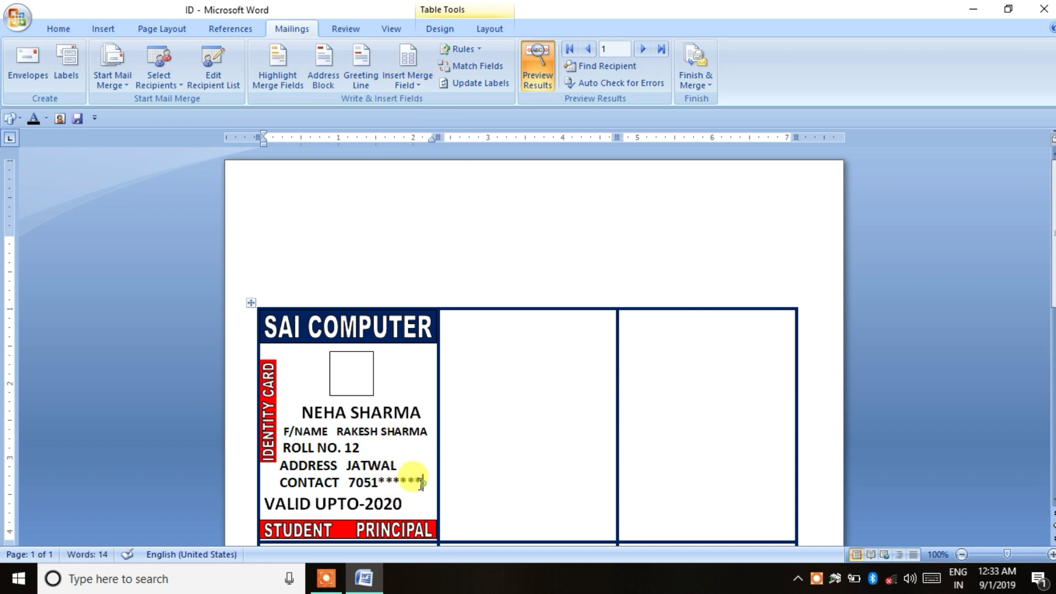
{"action": "left_click_drag", "start_coordinate": [422, 483], "coordinate": [290, 447]}
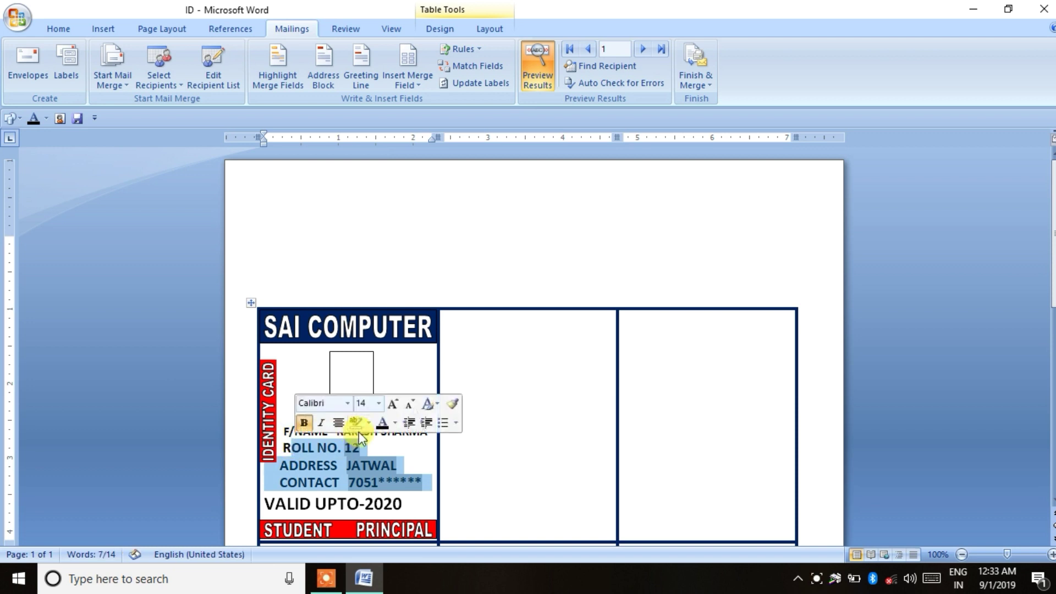
{"action": "left_click", "coordinate": [359, 431]}
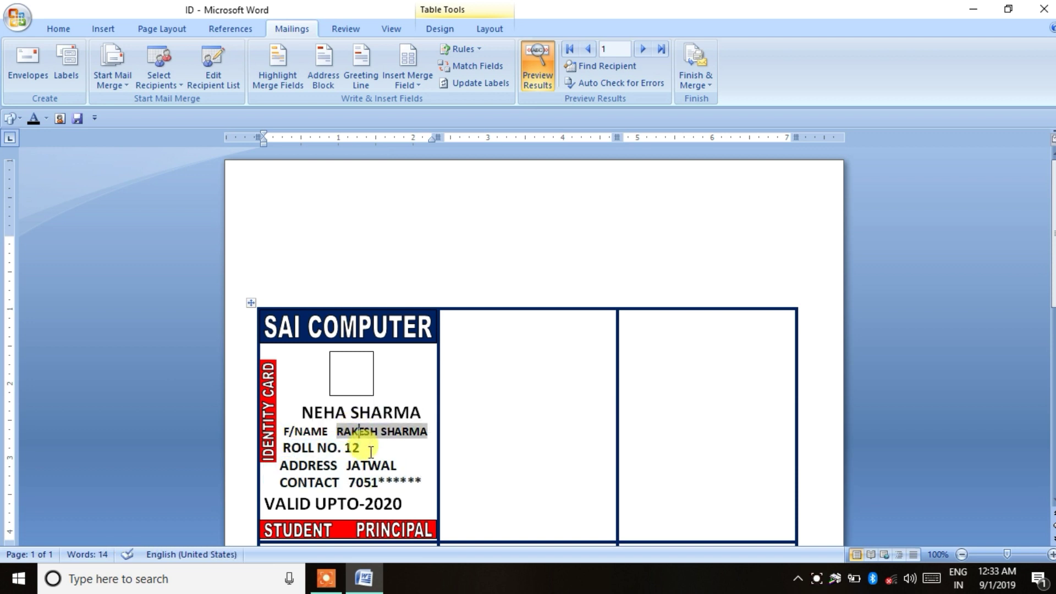
Shrink the ROLL NO., ADDRESS and CONTACT lines to match the F/NAME line.
{"action": "left_click", "coordinate": [59, 31]}
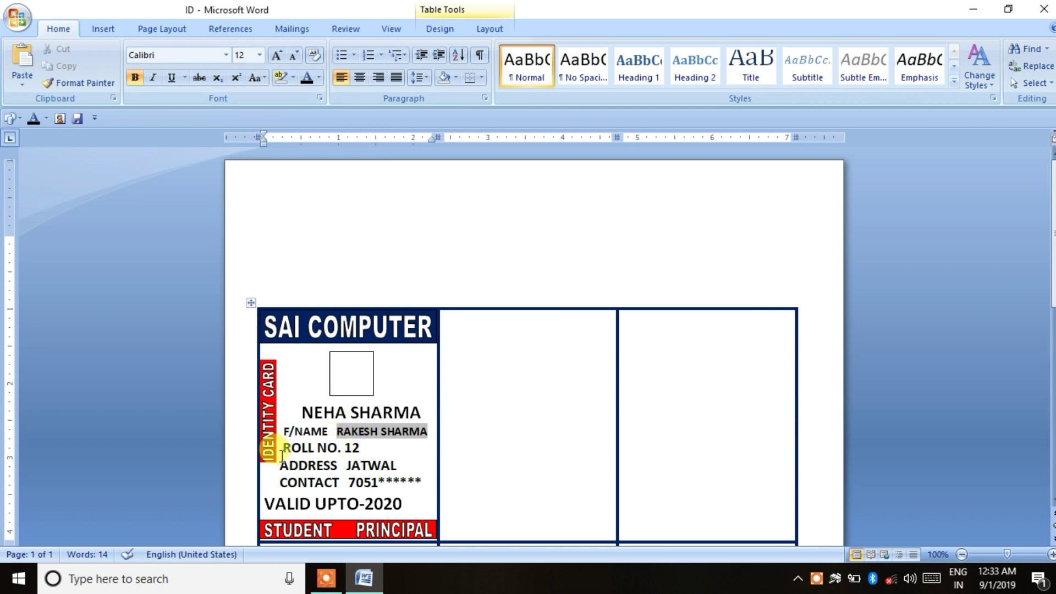
{"action": "left_click_drag", "start_coordinate": [281, 454], "coordinate": [430, 483]}
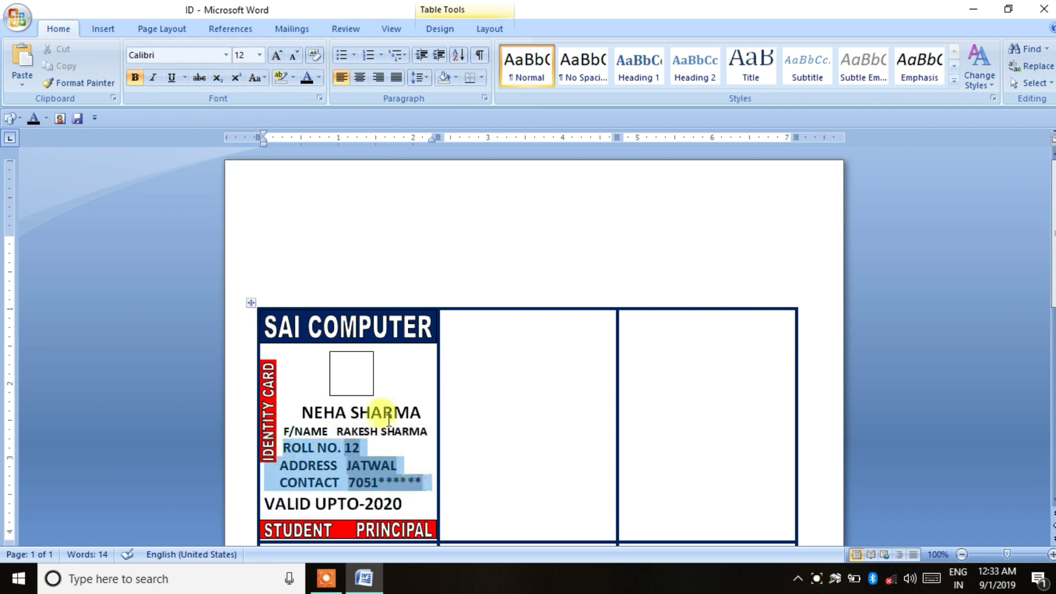
{"action": "left_click", "coordinate": [291, 55]}
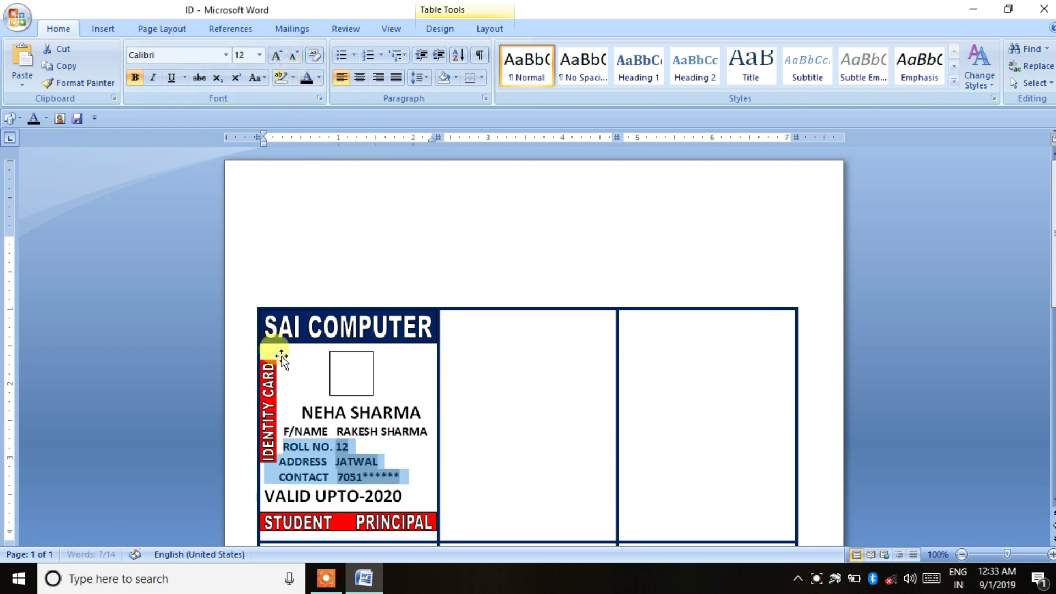
Add spacing before the labels and their values so ROLL NO., ADDRESS and CONTACT align under F/NAME.
{"action": "left_click", "coordinate": [279, 463]}
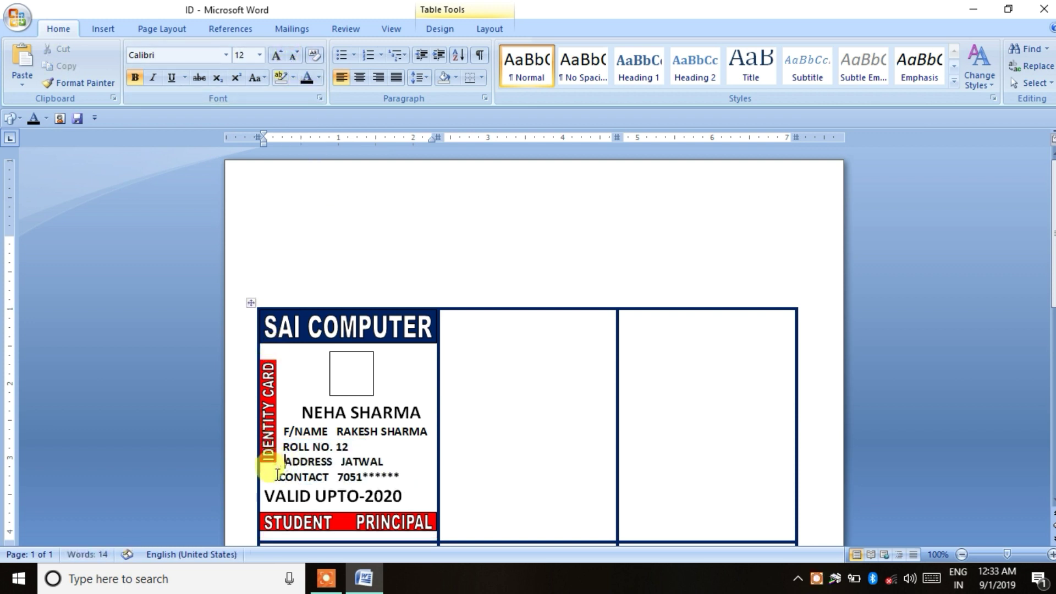
{"action": "left_click", "coordinate": [278, 477]}
{"action": "left_click", "coordinate": [284, 447]}
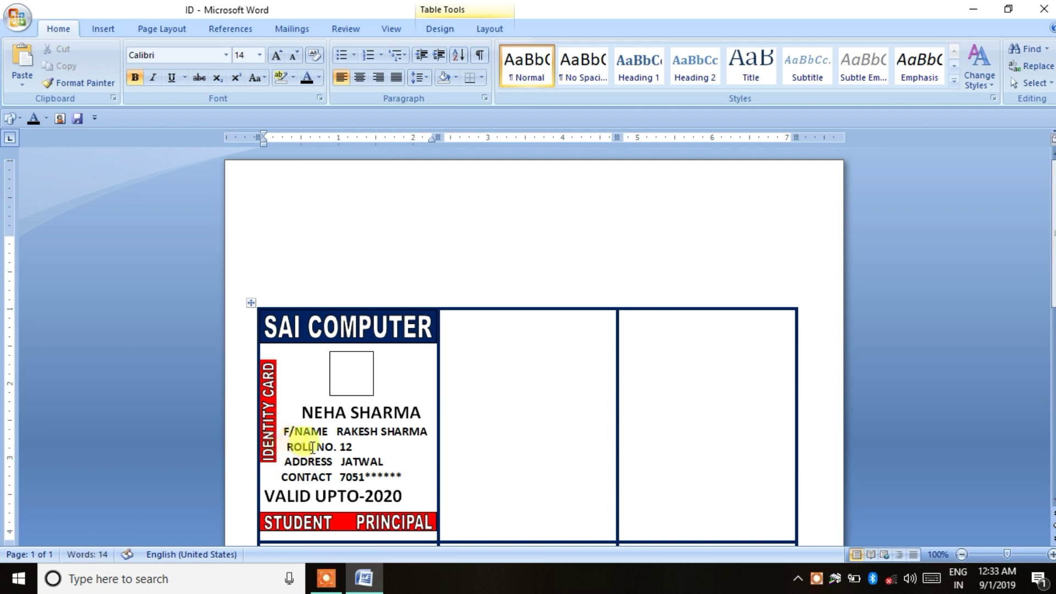
{"action": "left_click", "coordinate": [338, 447]}
{"action": "left_click", "coordinate": [339, 465]}
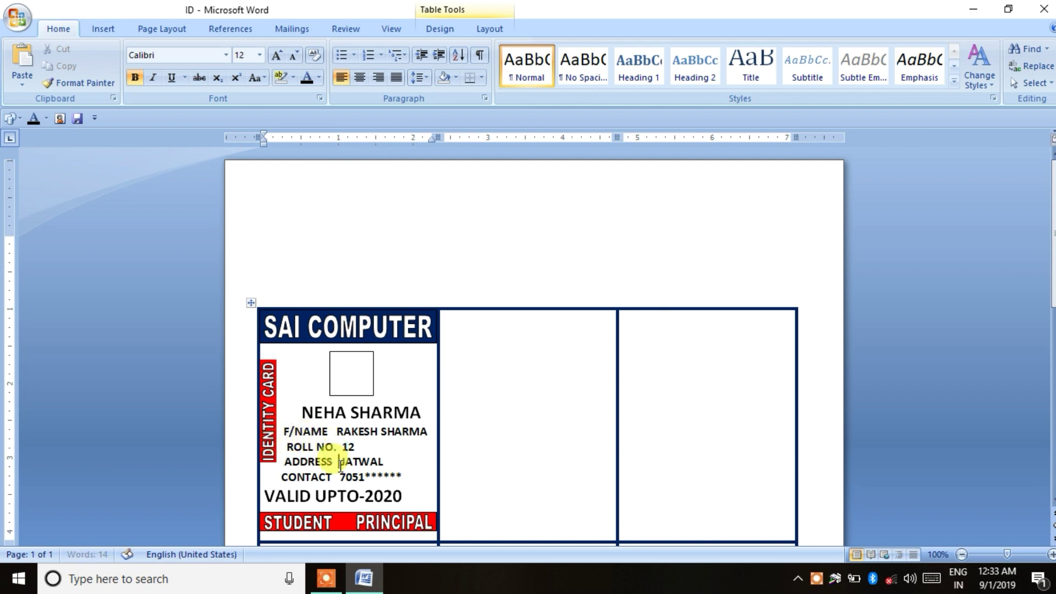
{"action": "left_click", "coordinate": [341, 477]}
{"action": "left_click", "coordinate": [337, 431]}
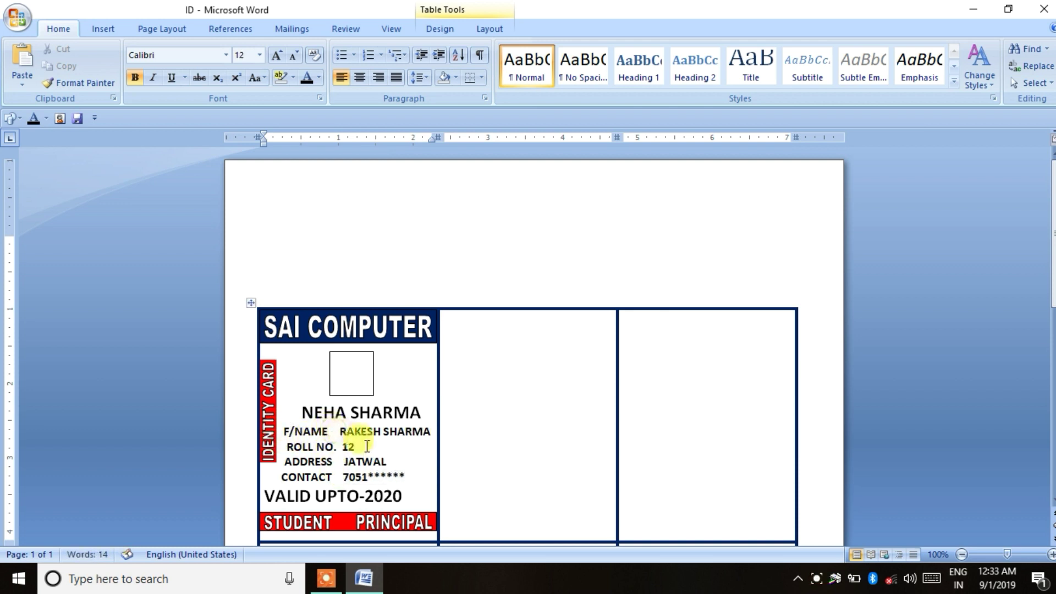
Move the STUDENT and PRINCIPAL labels lower inside the red strip.
{"action": "scroll", "coordinate": [346, 522], "scroll_direction": "down", "scroll_amount": 2}
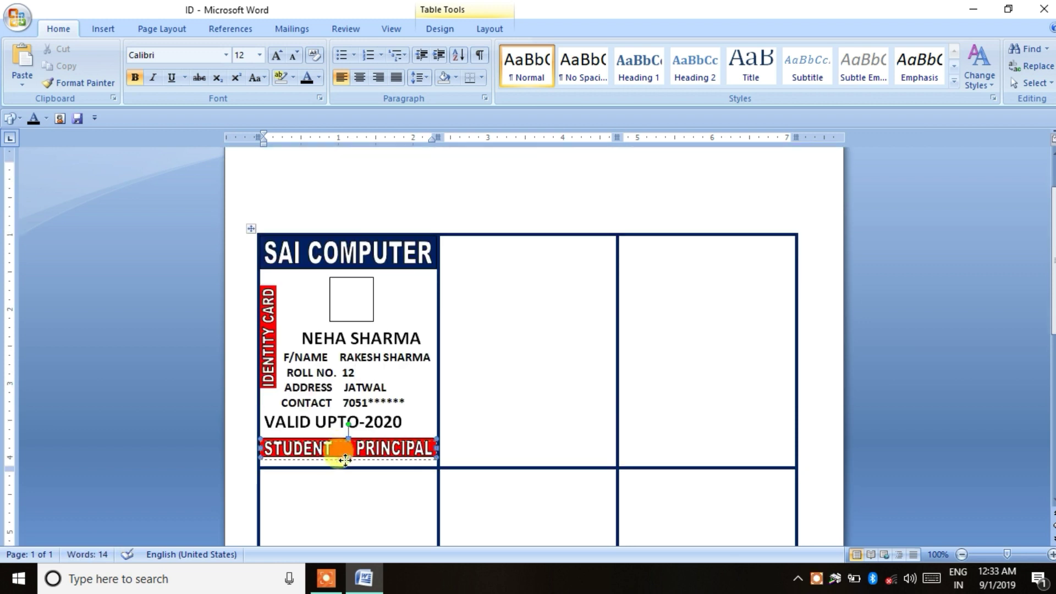
{"action": "left_click", "coordinate": [345, 464]}
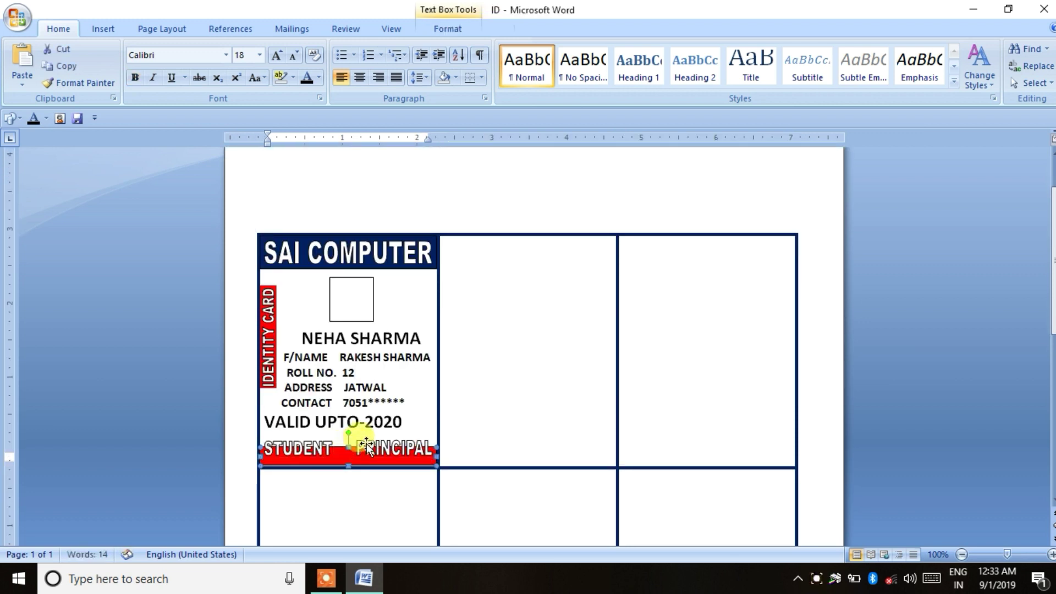
{"action": "left_click", "coordinate": [317, 450]}
{"action": "mouse_move", "coordinate": [317, 454]}
{"action": "left_mouse_down"}
{"action": "mouse_move", "coordinate": [317, 464]}
{"action": "mouse_move", "coordinate": [344, 443]}
{"action": "left_mouse_up"}
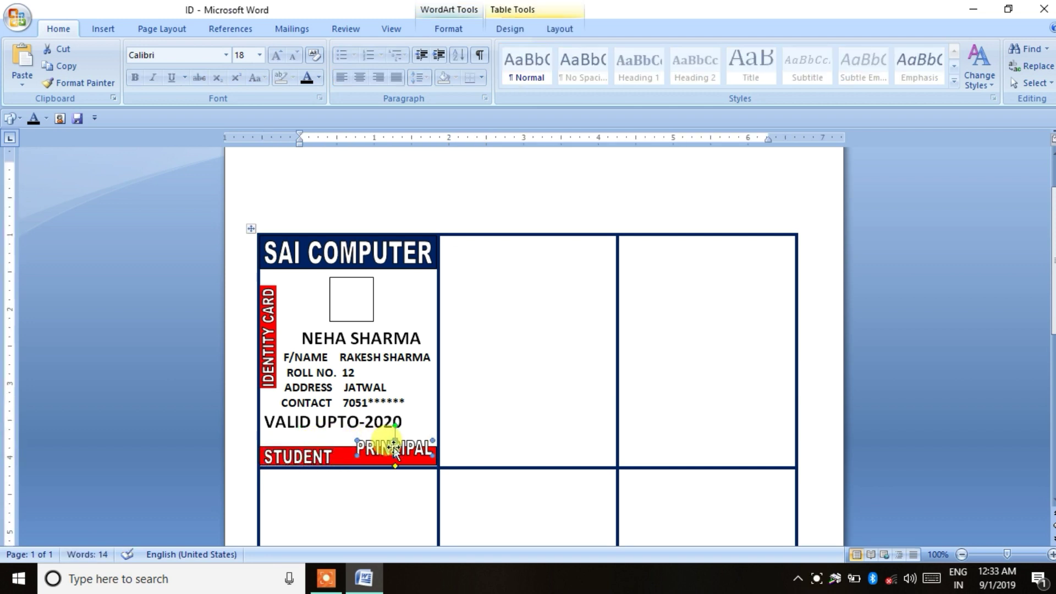
{"action": "key", "text": "Down"}
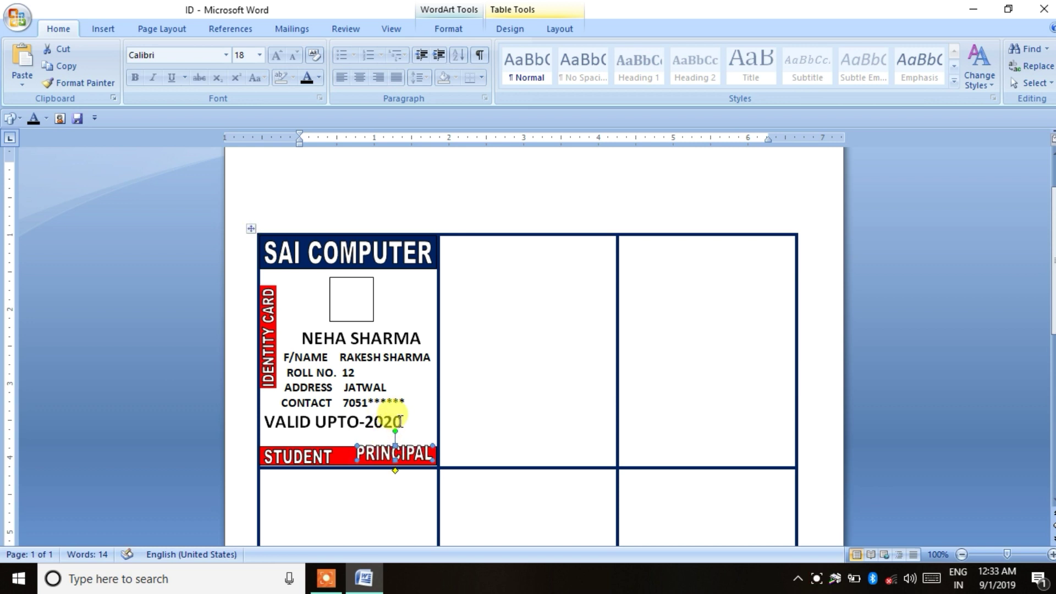
{"action": "key", "text": "Down"}
{"action": "left_click", "coordinate": [406, 424]}
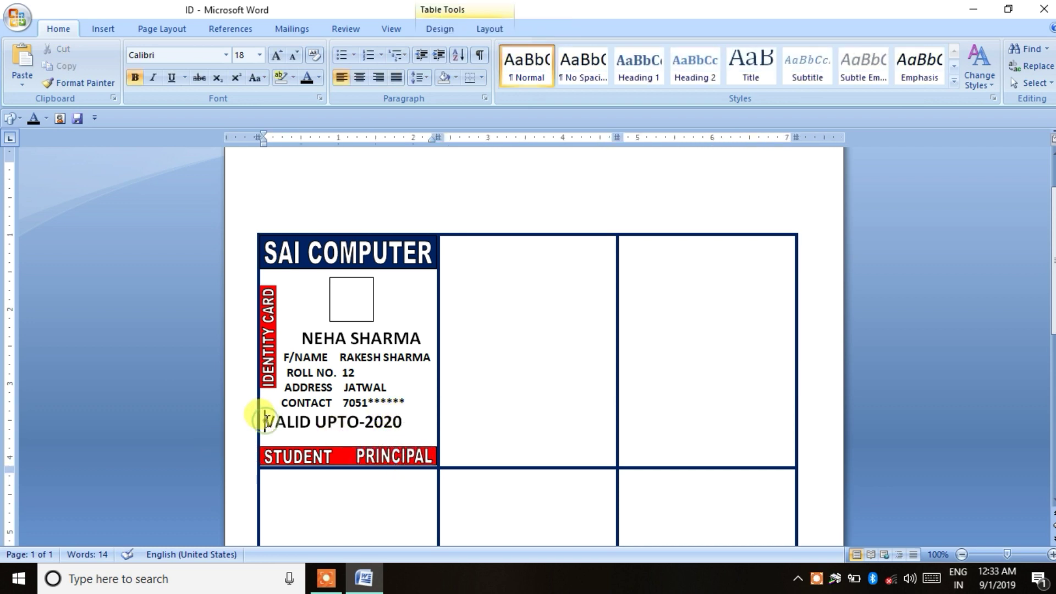
Raise the red strip's top edge slightly so the labels sit evenly.
{"action": "left_click", "coordinate": [345, 448]}
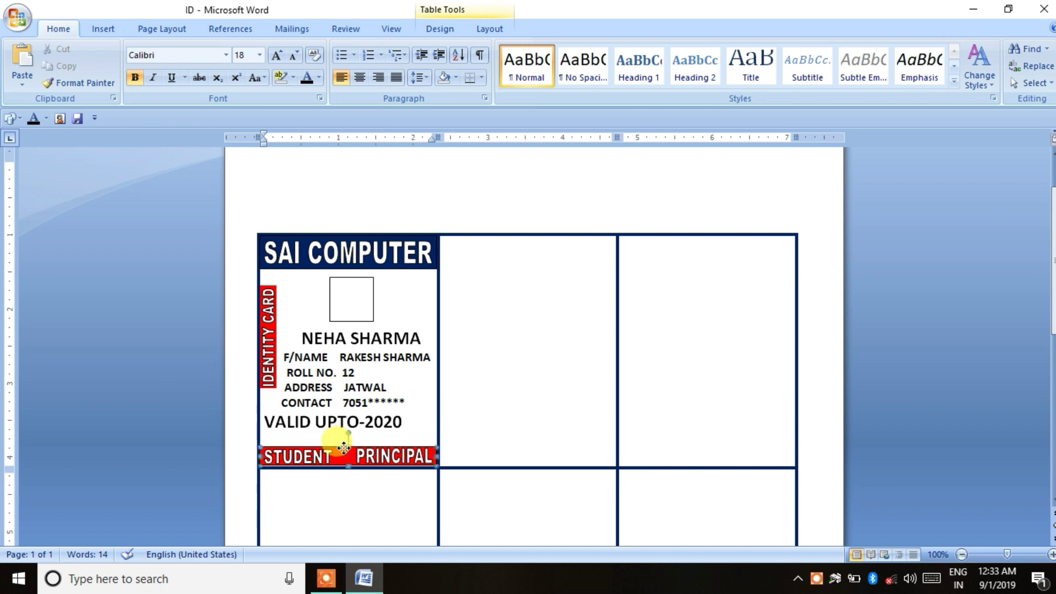
{"action": "left_click_drag", "start_coordinate": [348, 443], "coordinate": [348, 440]}
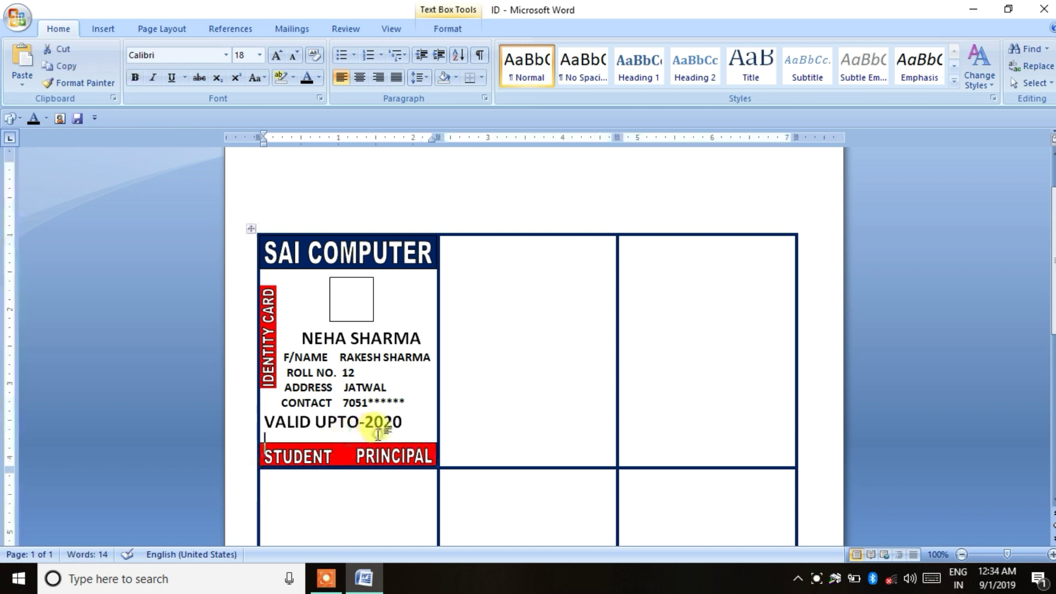
{"action": "left_click", "coordinate": [409, 424]}
{"action": "left_click", "coordinate": [268, 330]}
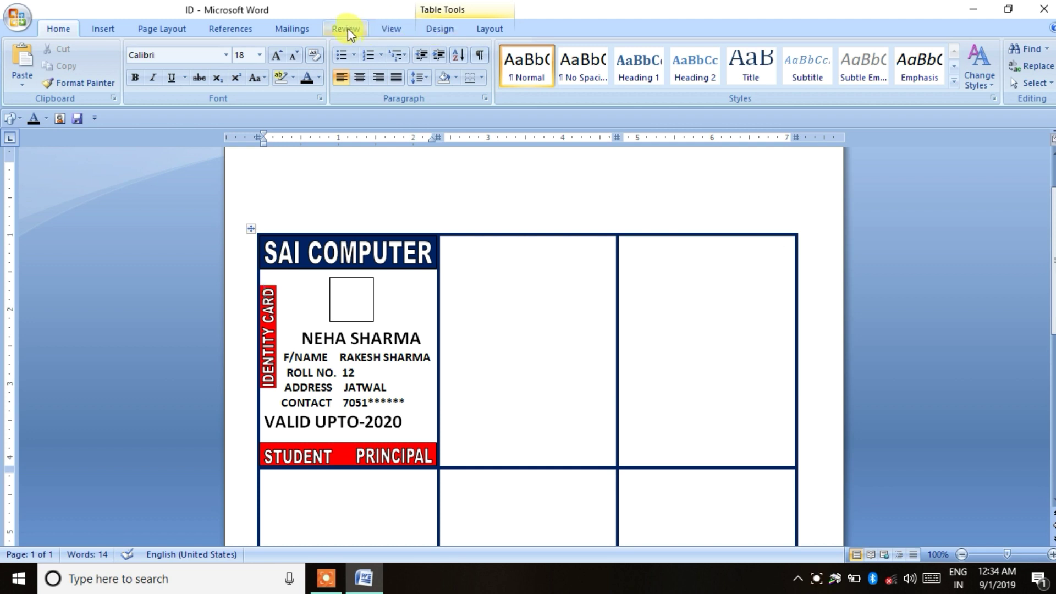
Run Update Labels to repeat the ID card design across all six label cells.
{"action": "left_click", "coordinate": [286, 32]}
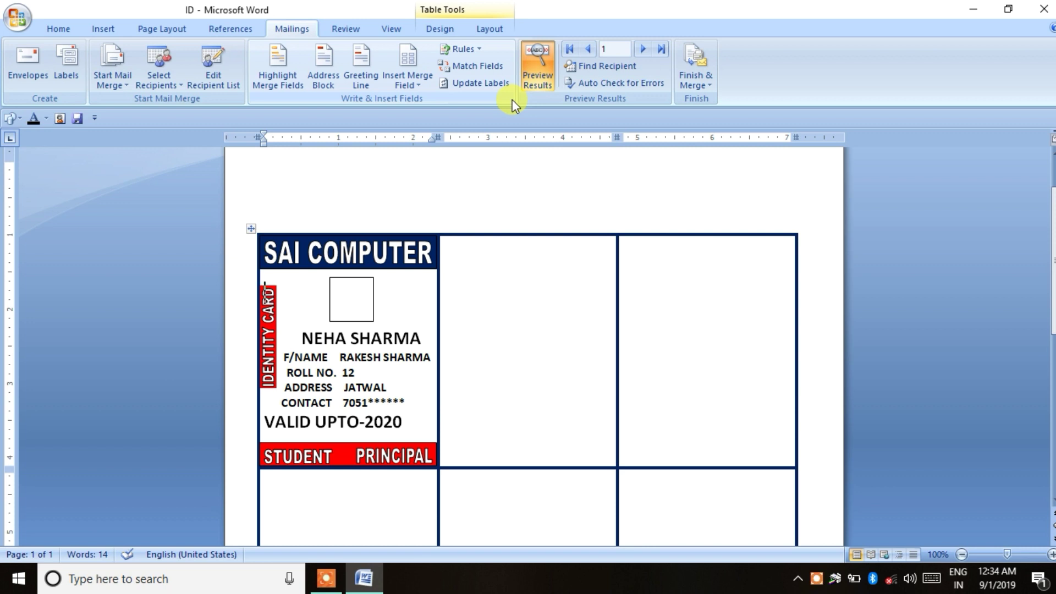
{"action": "left_click", "coordinate": [468, 88]}
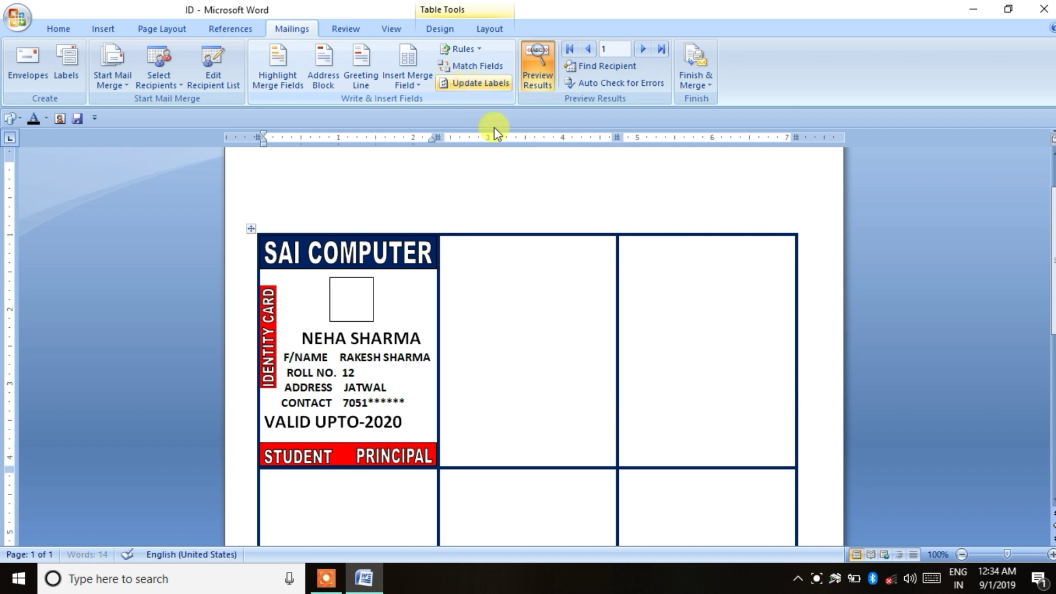
{"action": "scroll", "coordinate": [497, 179], "scroll_direction": "down", "scroll_amount": 5}
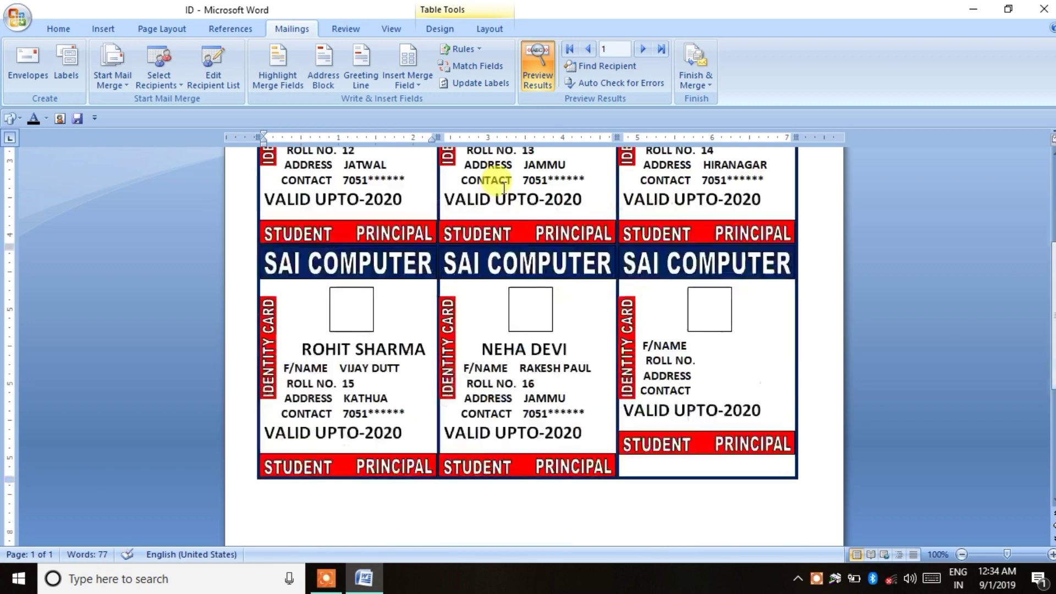
{"action": "scroll", "coordinate": [498, 181], "scroll_direction": "up", "scroll_amount": 3}
{"action": "scroll", "coordinate": [490, 192], "scroll_direction": "up", "scroll_amount": 1}
{"action": "scroll", "coordinate": [482, 202], "scroll_direction": "up", "scroll_amount": 3}
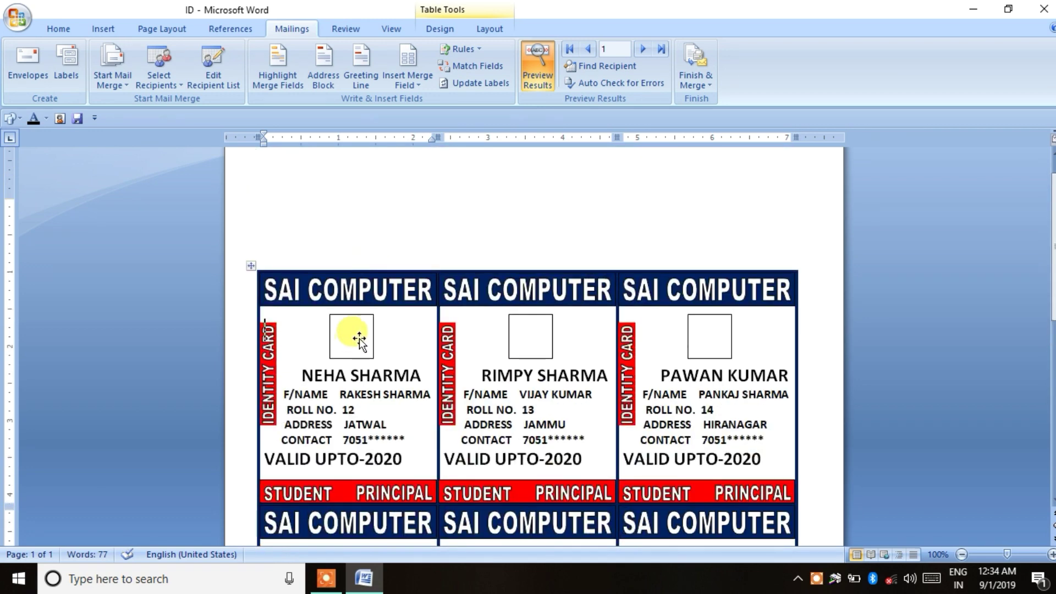
Fill the first card's empty photo box with picture 12 from the Desktop STUDENT folder.
{"action": "left_click", "coordinate": [369, 322]}
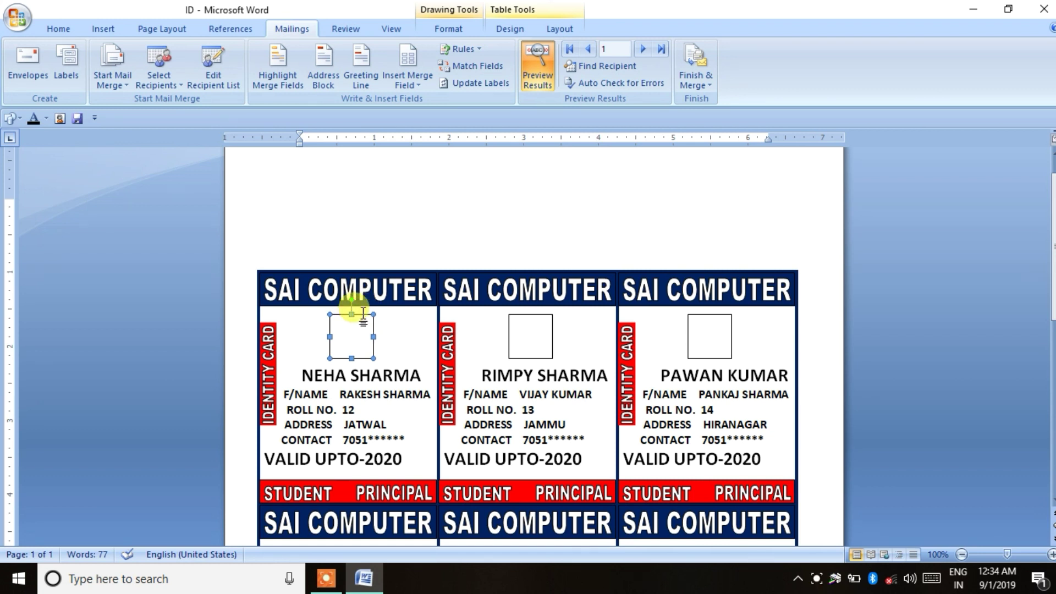
{"action": "left_click", "coordinate": [431, 31]}
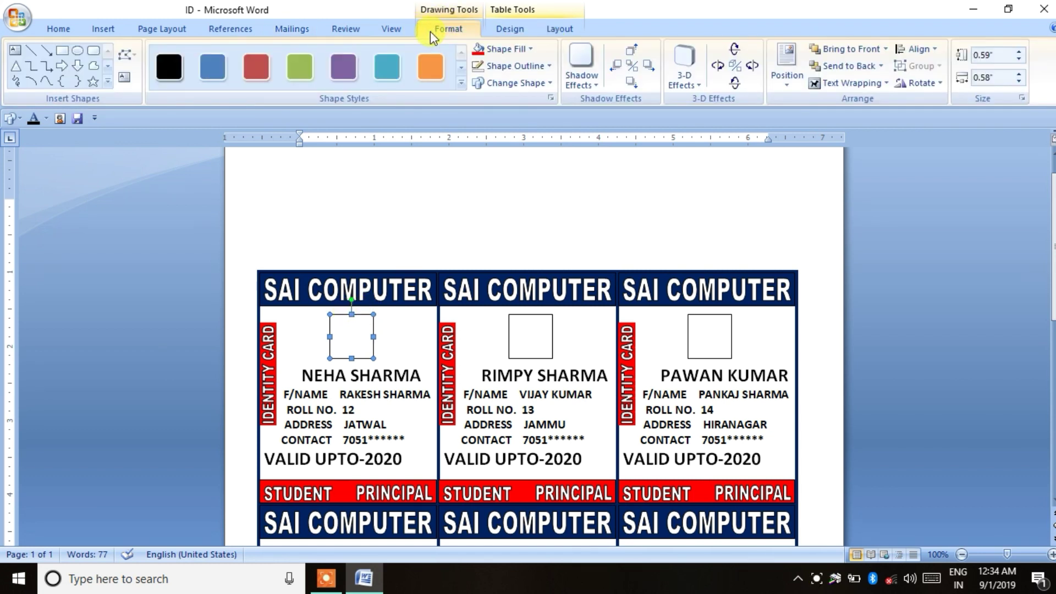
{"action": "left_click", "coordinate": [520, 52]}
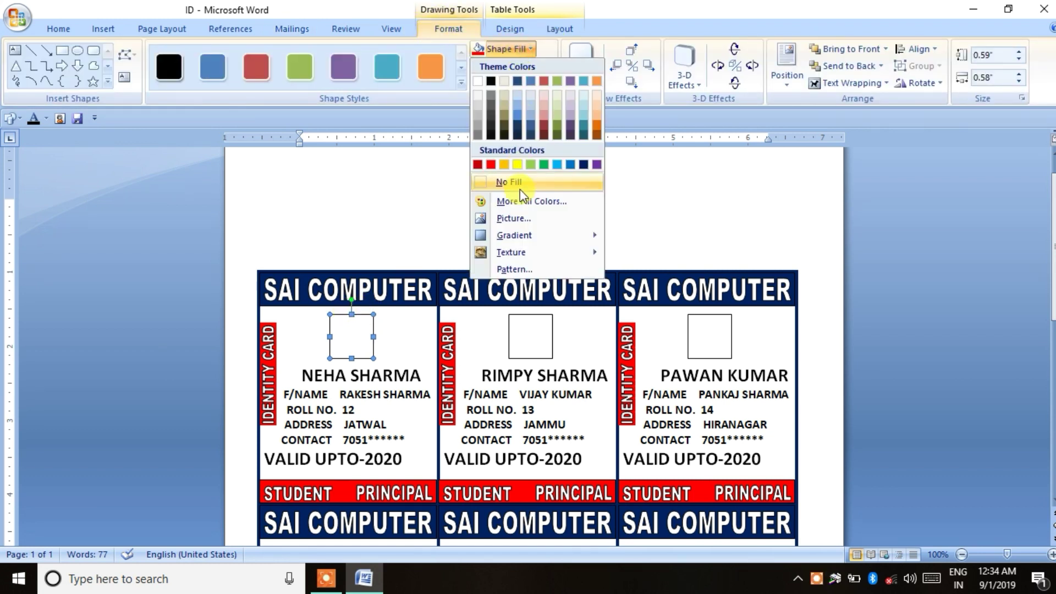
{"action": "left_click", "coordinate": [512, 220]}
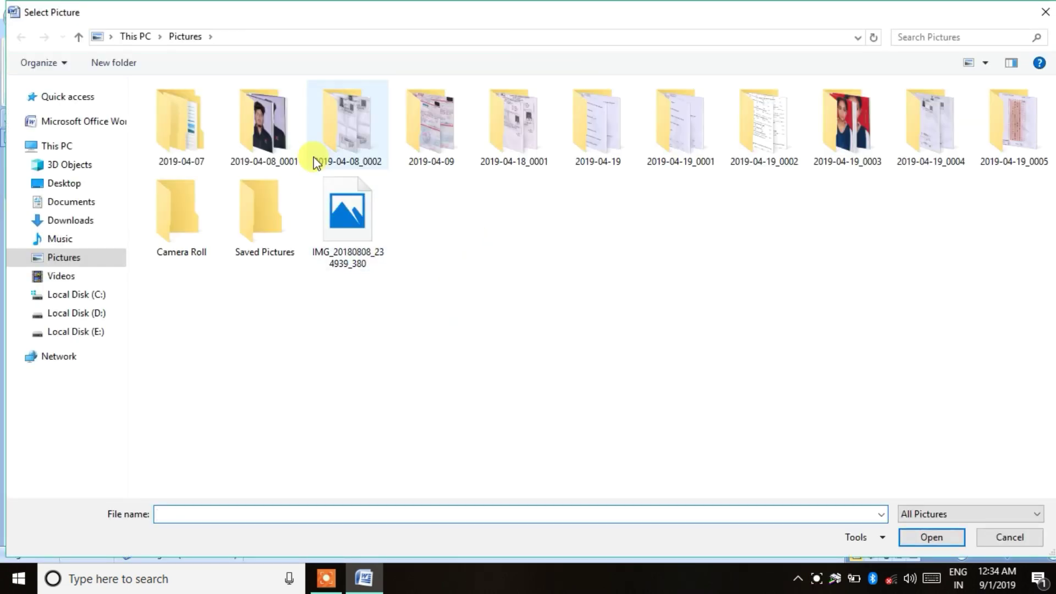
{"action": "left_click", "coordinate": [72, 185]}
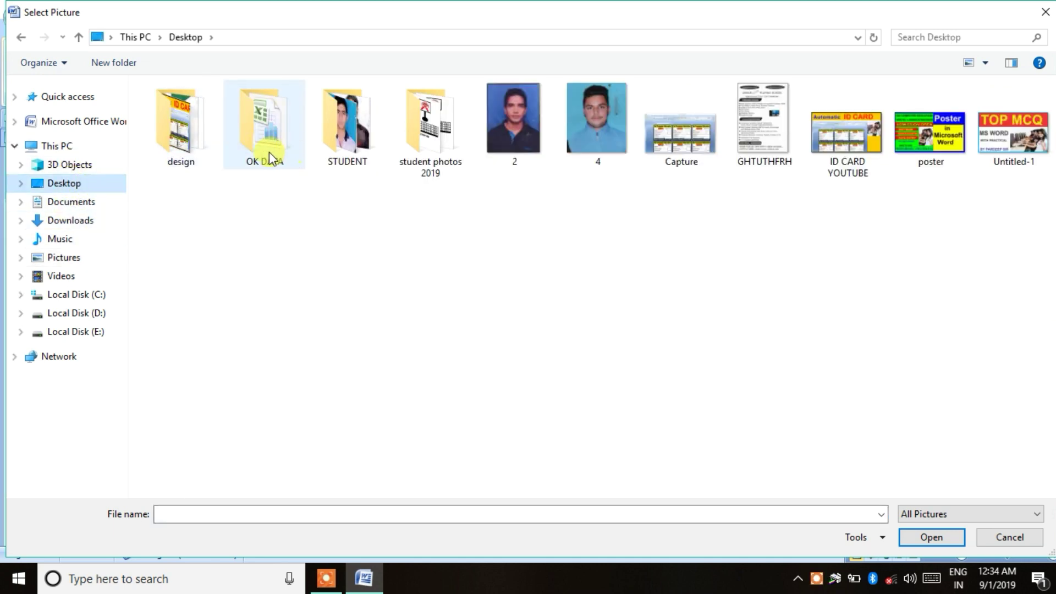
{"action": "double_click", "coordinate": [351, 160]}
{"action": "left_click", "coordinate": [184, 157]}
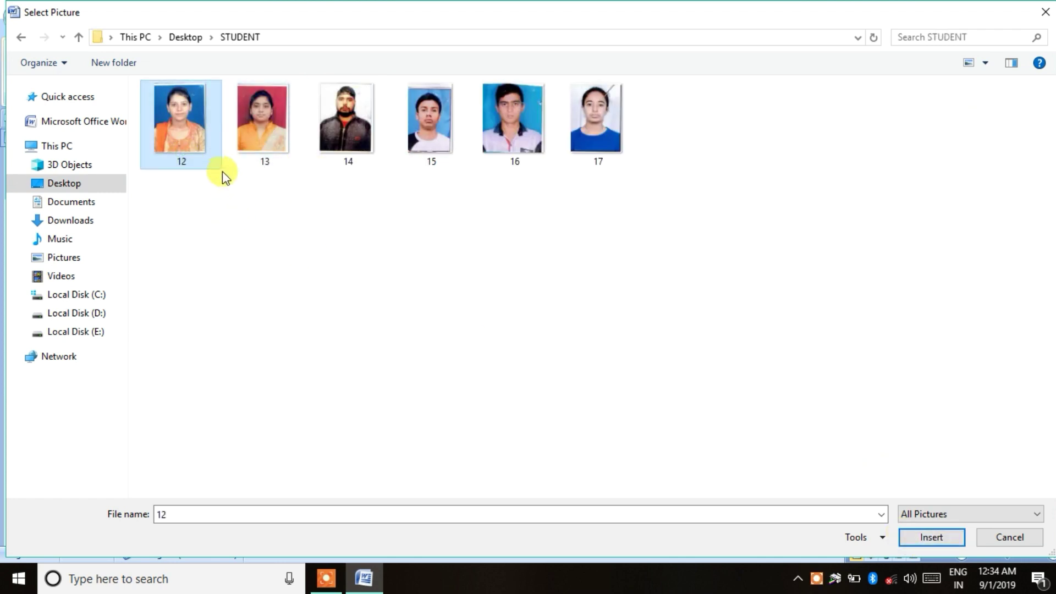
{"action": "left_click", "coordinate": [949, 539]}
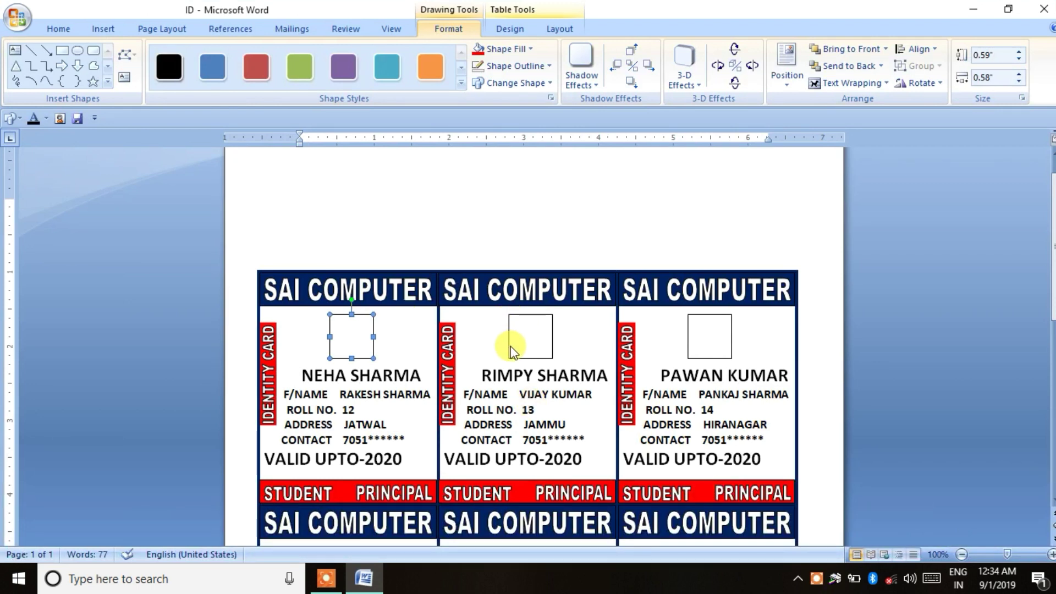
Fill the second card's photo box with student picture 13.
{"action": "left_click", "coordinate": [511, 346]}
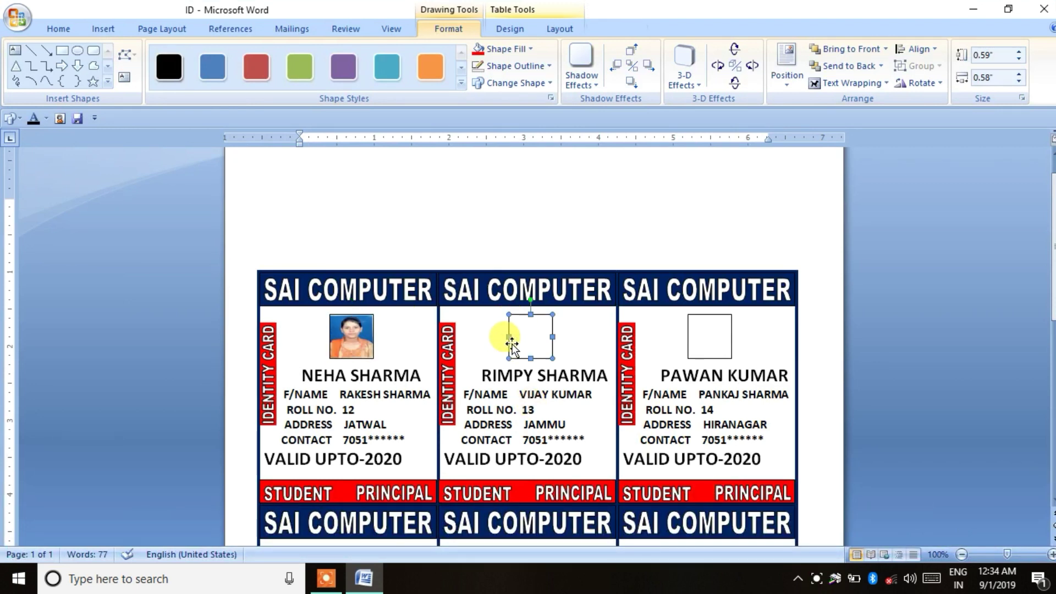
{"action": "left_click", "coordinate": [515, 49]}
{"action": "left_click", "coordinate": [522, 220]}
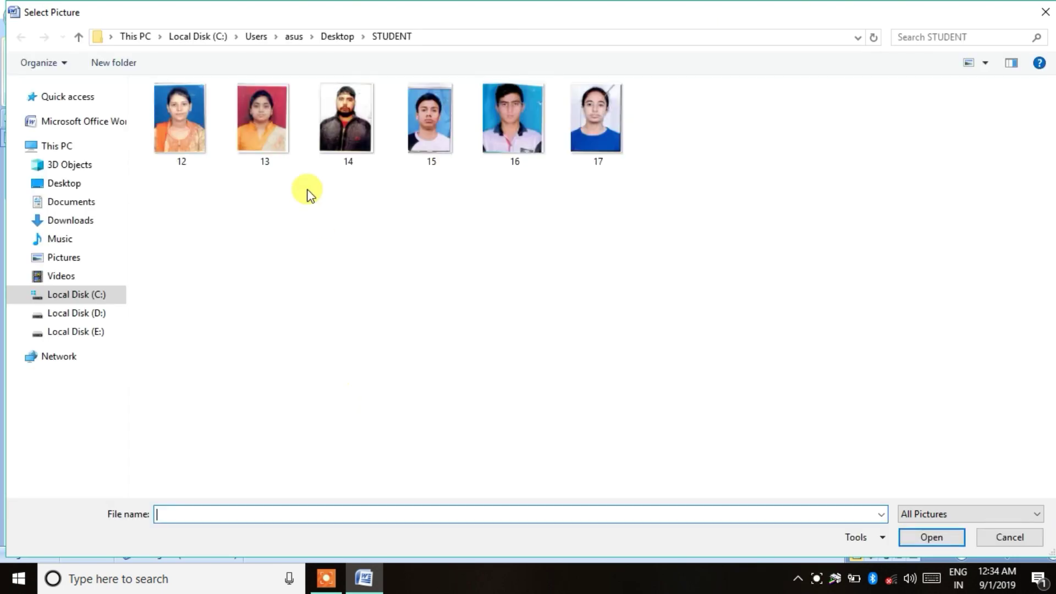
{"action": "left_click", "coordinate": [248, 138]}
{"action": "left_click", "coordinate": [903, 537]}
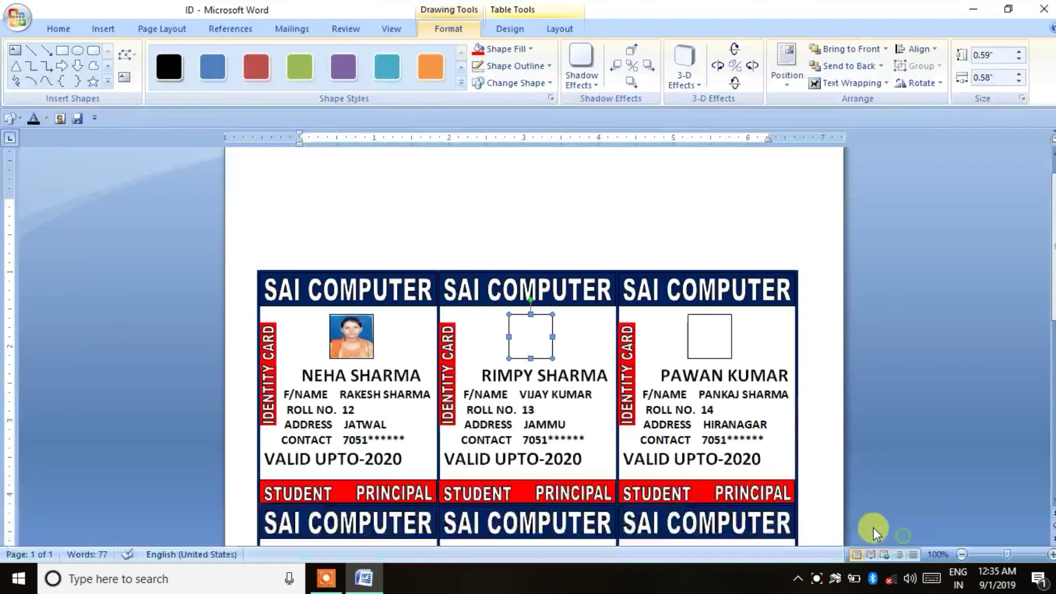
Fill the third card's empty photo frame with student picture 14.
{"action": "left_click", "coordinate": [705, 357]}
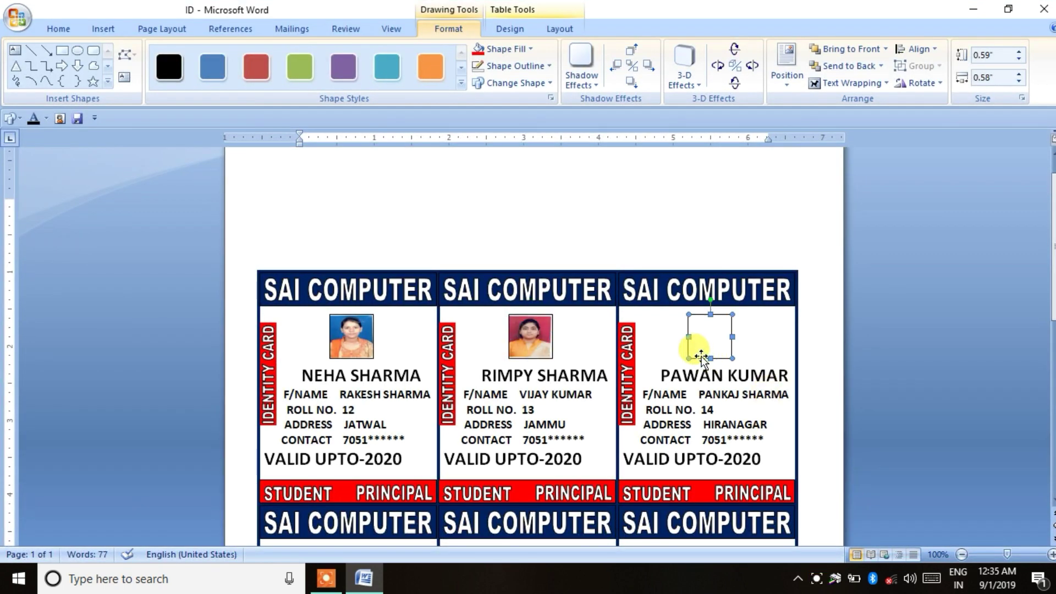
{"action": "left_click", "coordinate": [505, 49]}
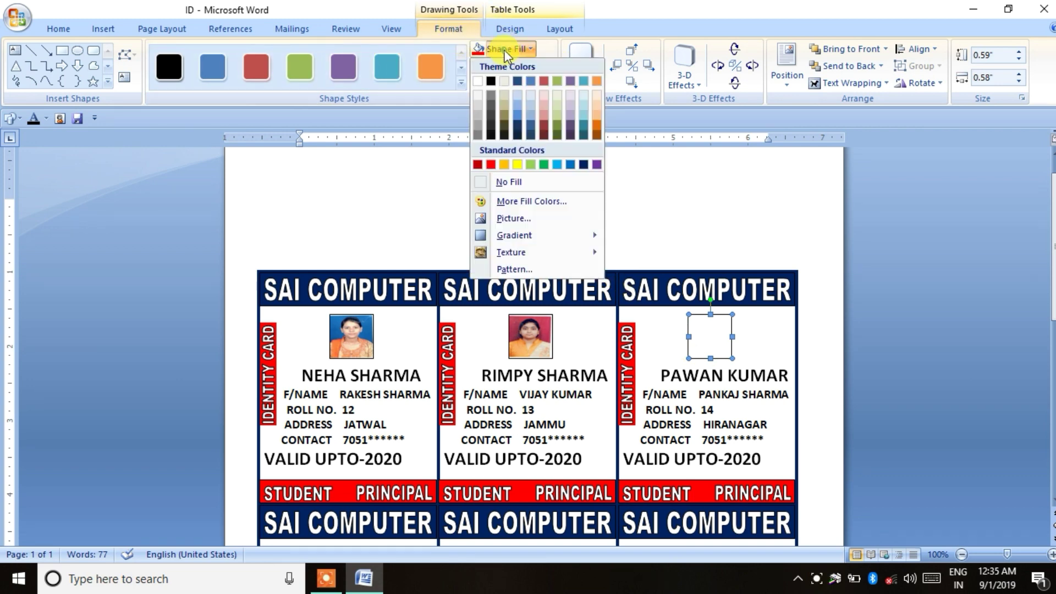
{"action": "left_click", "coordinate": [505, 216]}
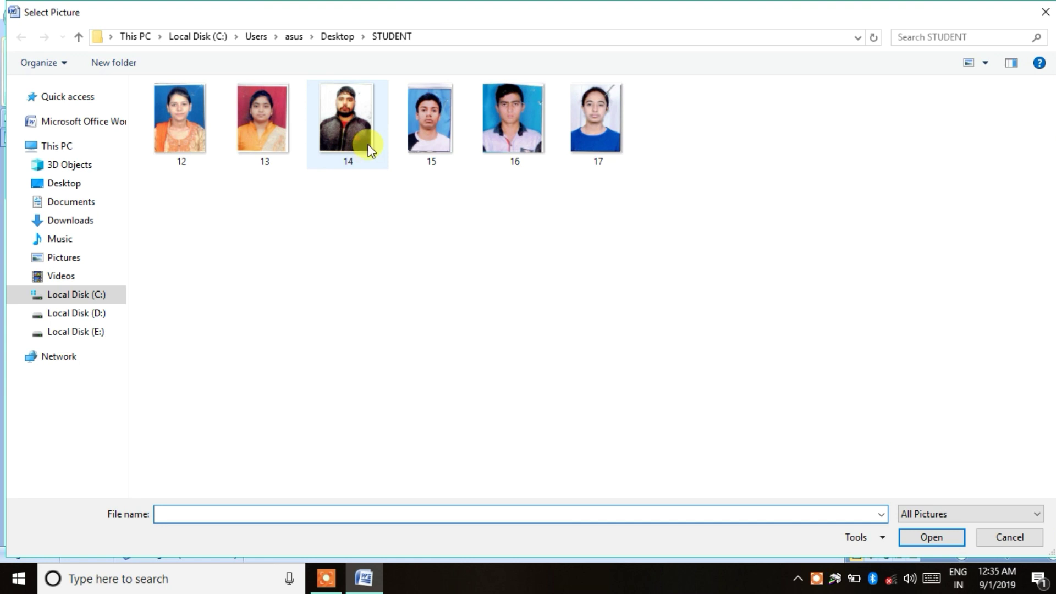
{"action": "left_click", "coordinate": [370, 150]}
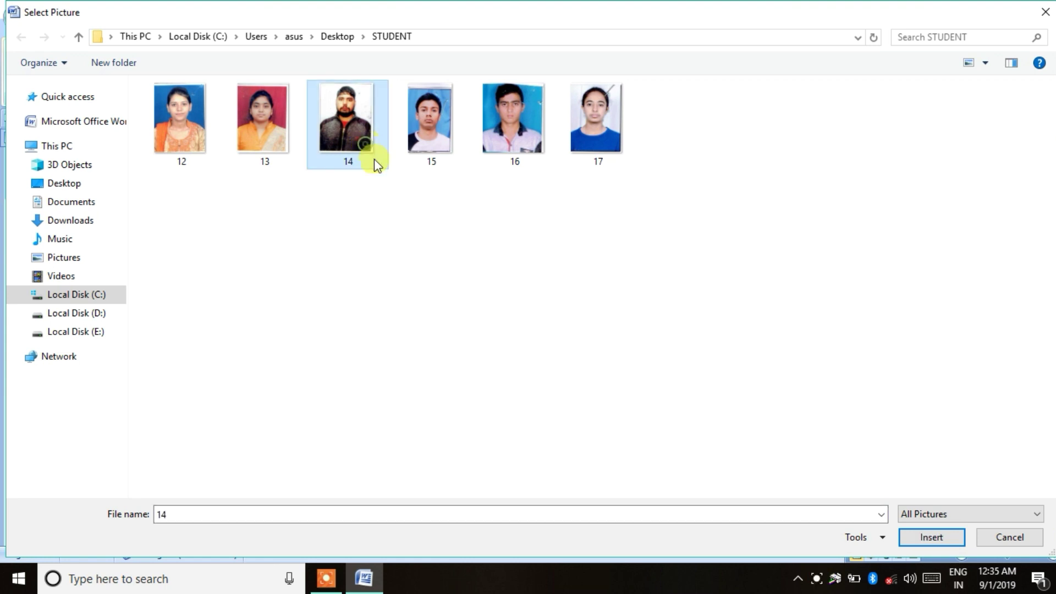
{"action": "left_click", "coordinate": [943, 537]}
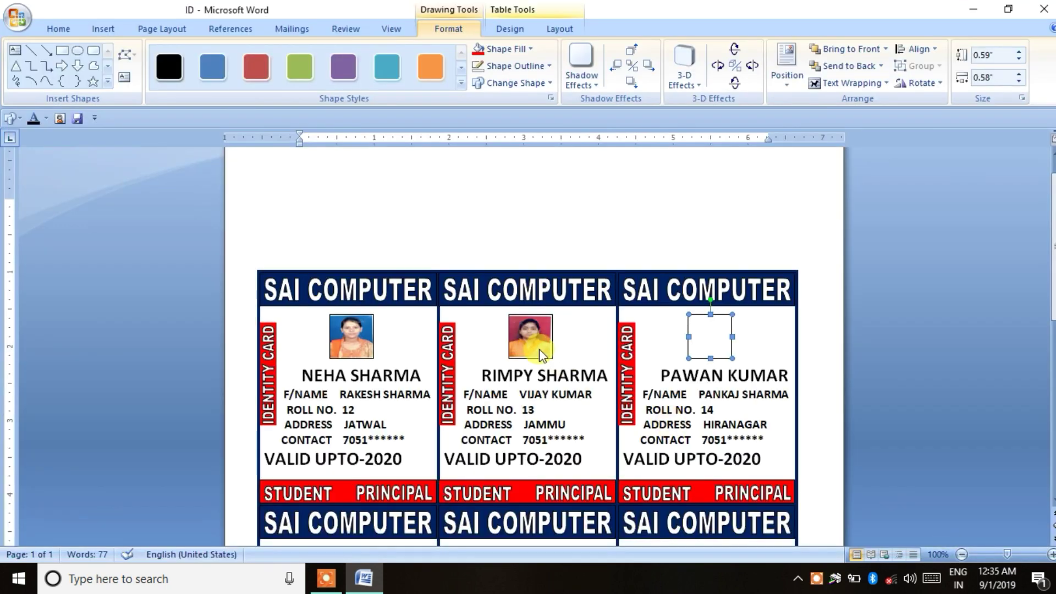
{"action": "scroll", "coordinate": [540, 349], "scroll_direction": "down", "scroll_amount": 5}
Set Shape Outline to No Outline on each of the three top-row card photos, then deselect.
{"action": "scroll", "coordinate": [533, 347], "scroll_direction": "up", "scroll_amount": 1}
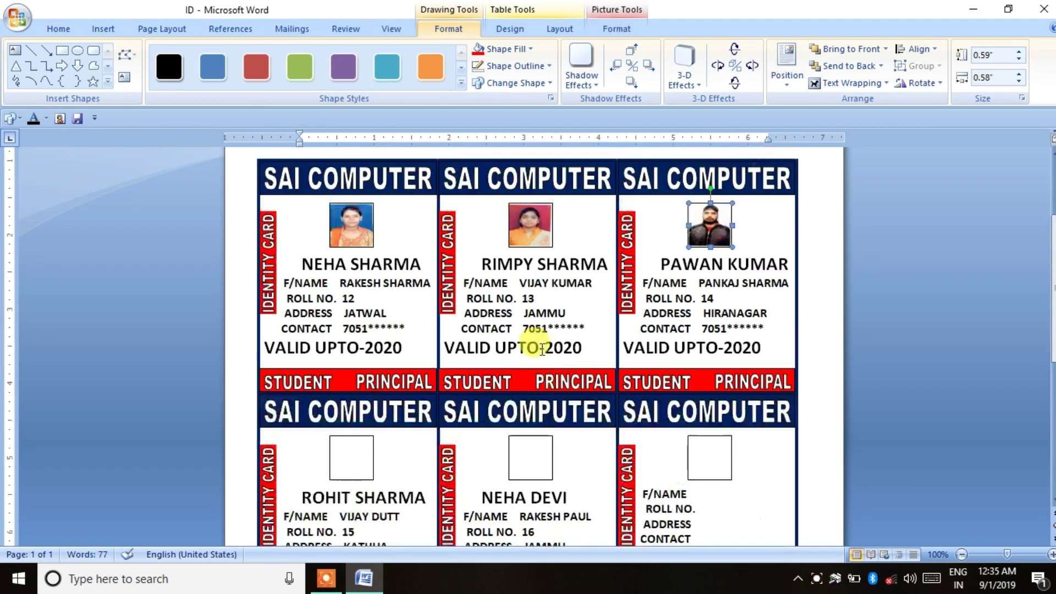
{"action": "scroll", "coordinate": [495, 385], "scroll_direction": "up", "scroll_amount": 1}
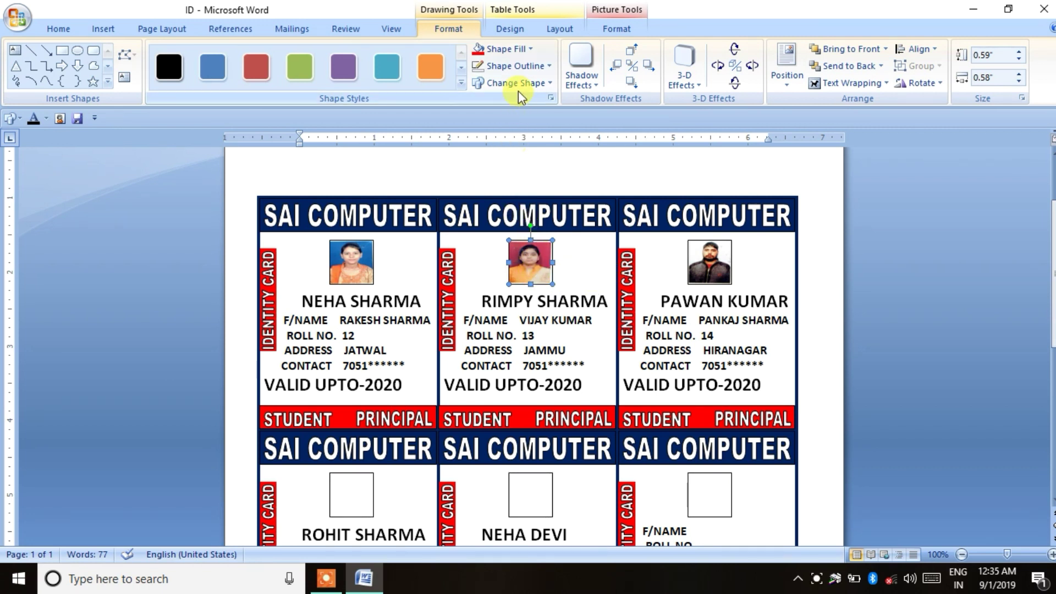
{"action": "left_click", "coordinate": [511, 66]}
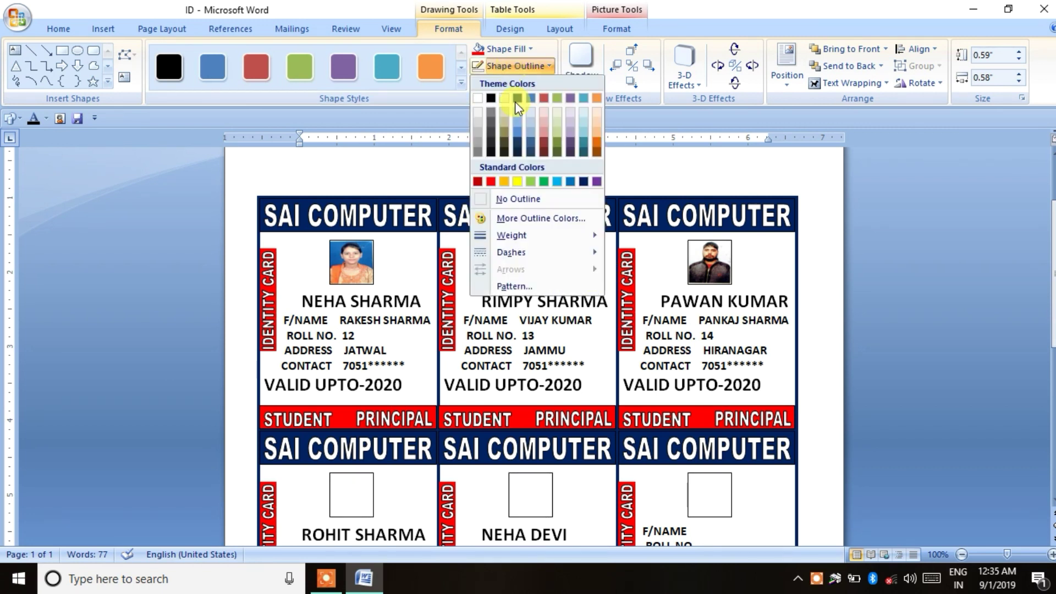
{"action": "left_click", "coordinate": [520, 201]}
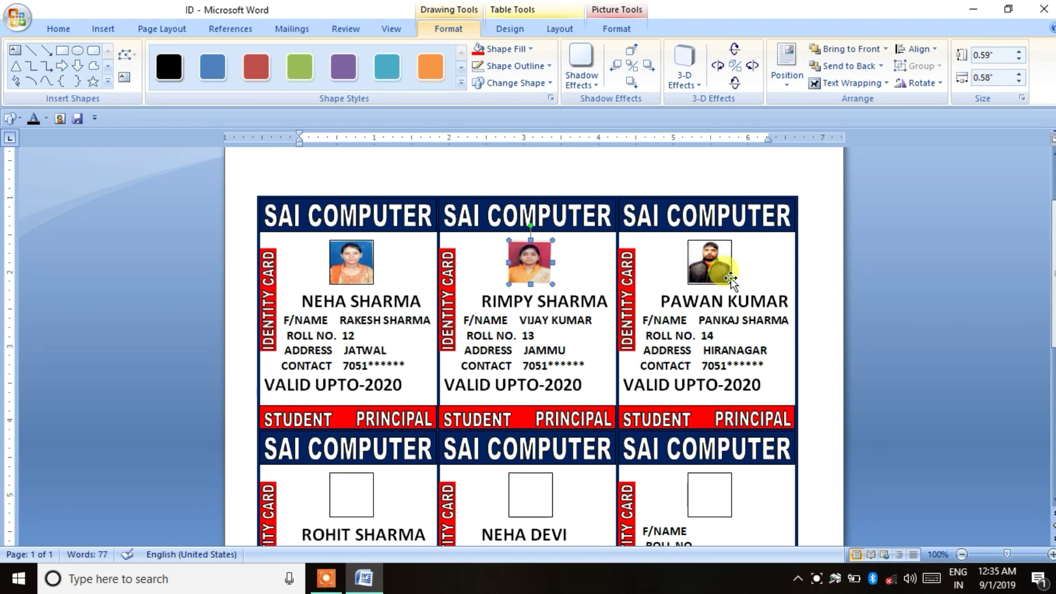
{"action": "left_click", "coordinate": [731, 278]}
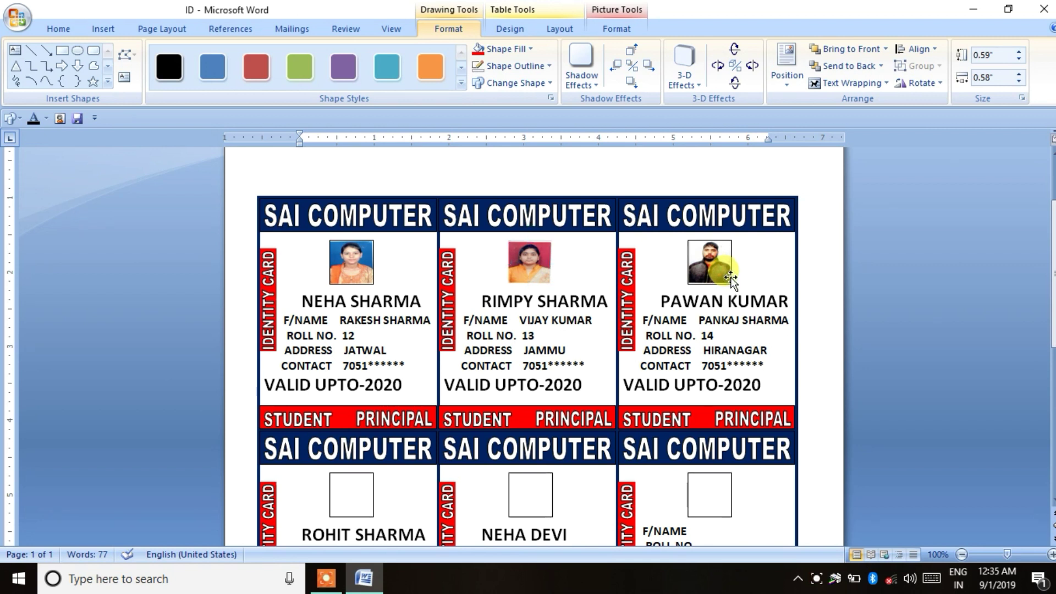
{"action": "left_click", "coordinate": [510, 64]}
{"action": "left_click", "coordinate": [480, 200]}
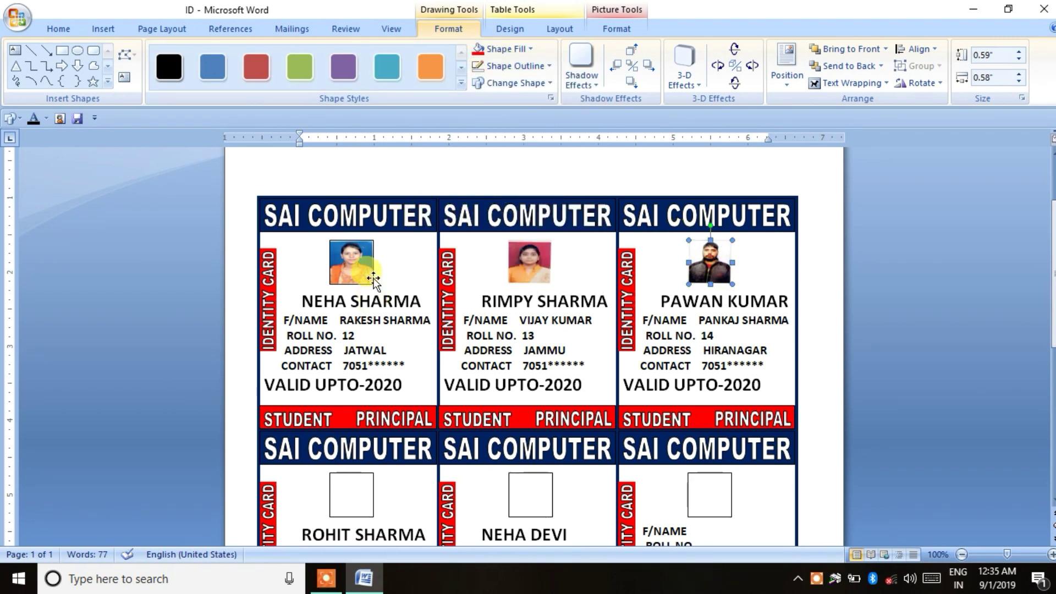
{"action": "left_click", "coordinate": [372, 278]}
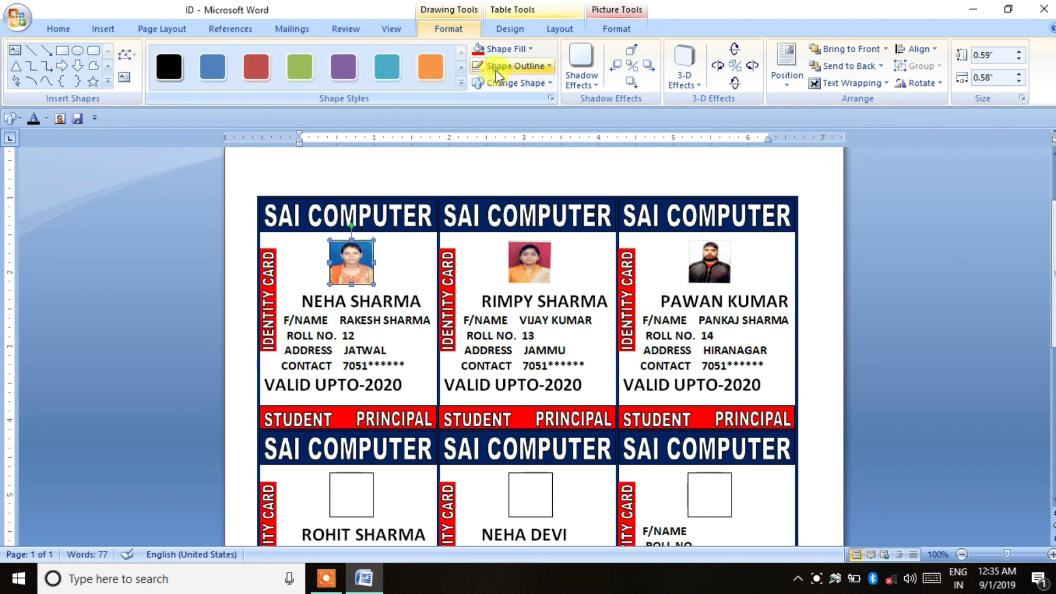
{"action": "left_click", "coordinate": [497, 71]}
{"action": "left_click", "coordinate": [496, 203]}
{"action": "left_click", "coordinate": [413, 259]}
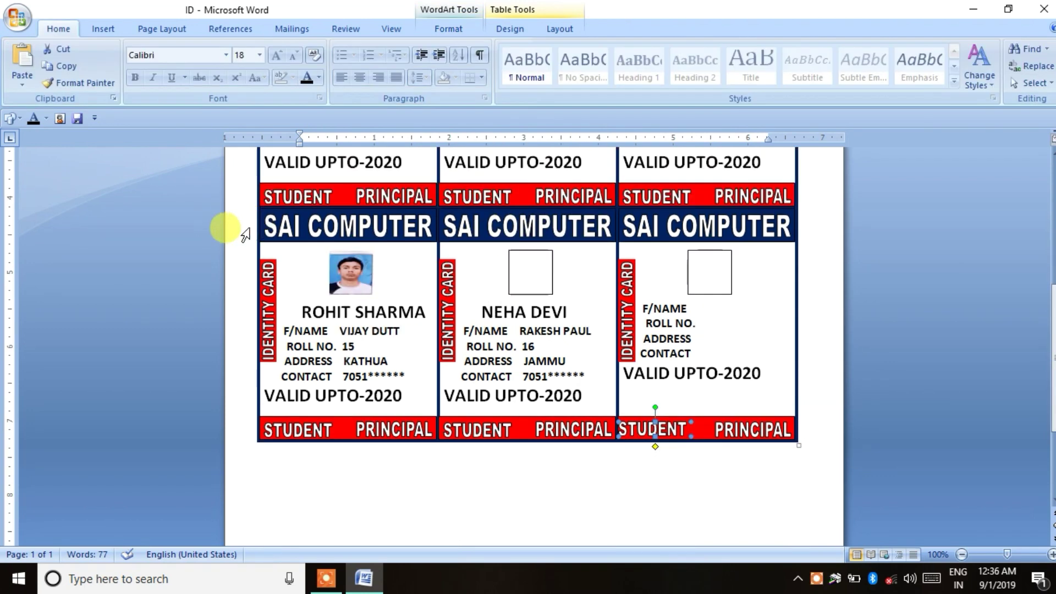
Select the second card row and shift it down three times with Alt+Shift+Down.
{"action": "left_click_drag", "start_coordinate": [363, 297], "coordinate": [560, 314]}
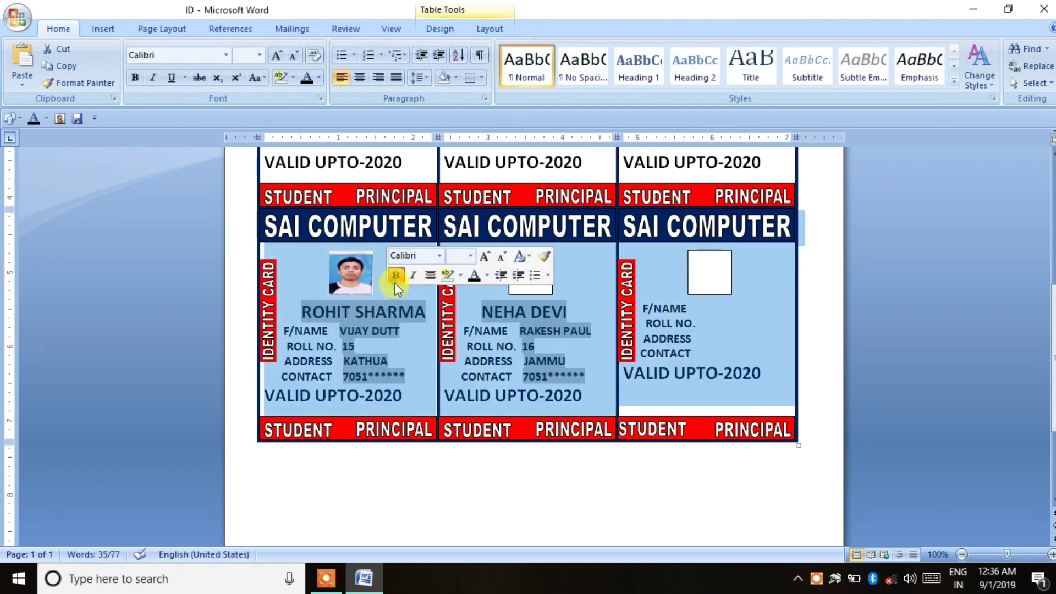
{"action": "left_click", "coordinate": [762, 323]}
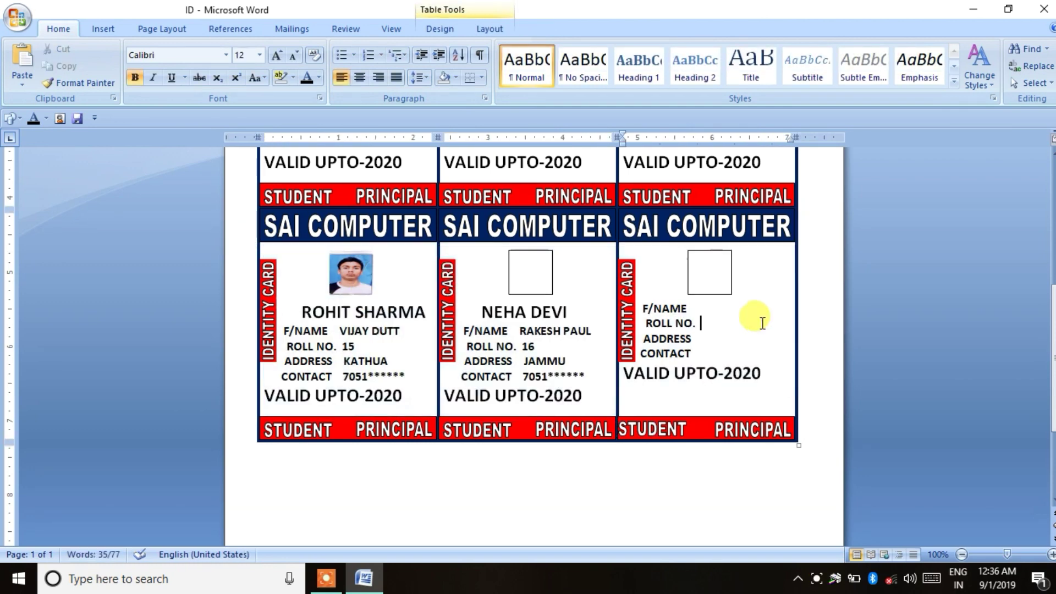
{"action": "left_click_drag", "start_coordinate": [682, 324], "coordinate": [354, 330]}
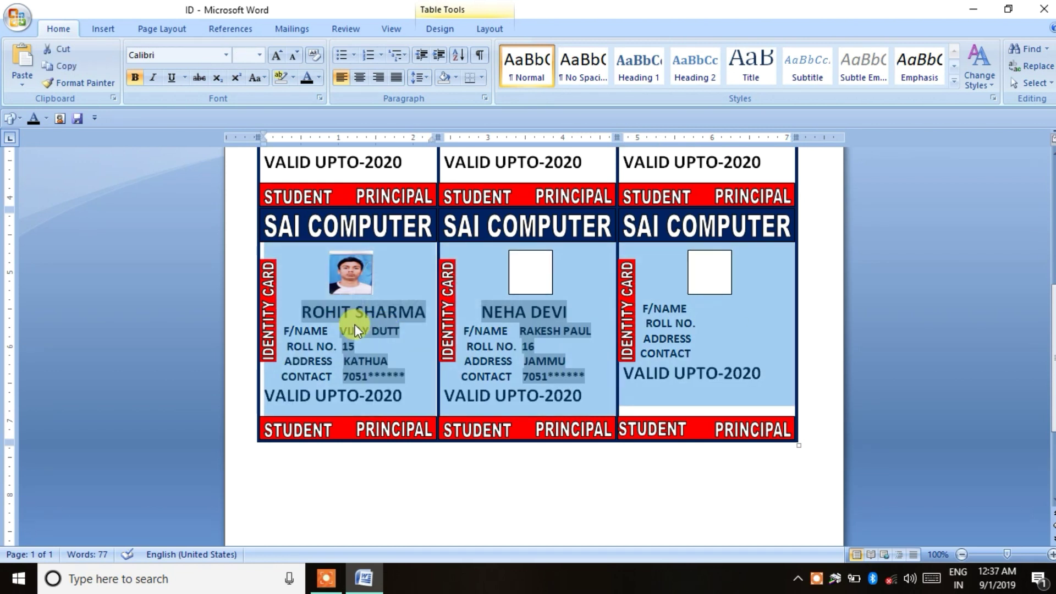
{"action": "key", "text": "alt+shift+Down"}
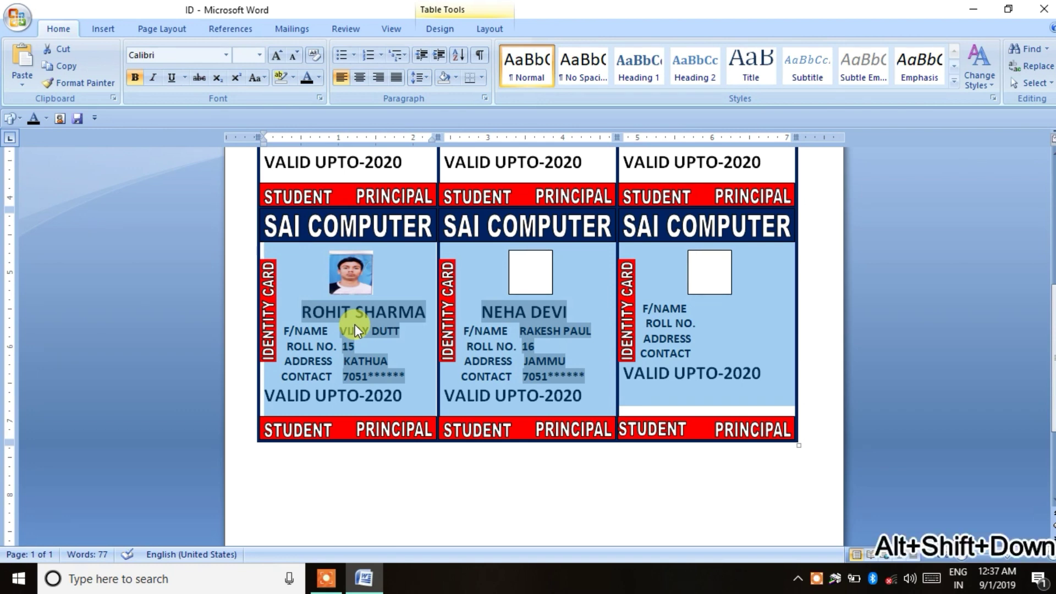
{"action": "key", "text": "alt+shift+Down"}
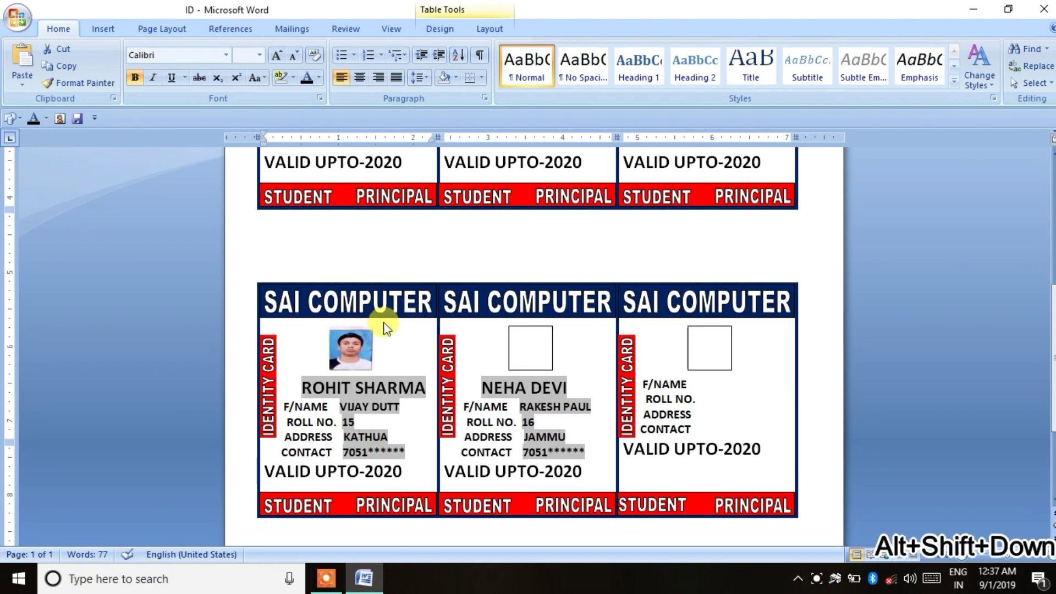
{"action": "key", "text": "alt+shift+Down"}
{"action": "left_click", "coordinate": [426, 267]}
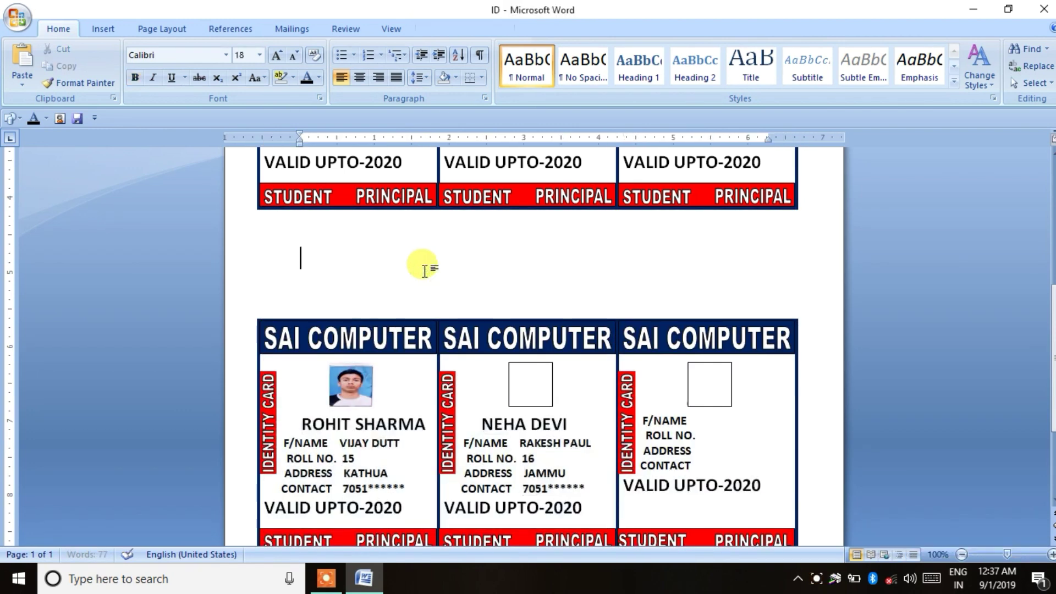
{"action": "scroll", "coordinate": [427, 270], "scroll_direction": "up", "scroll_amount": 3}
{"action": "scroll", "coordinate": [427, 269], "scroll_direction": "up", "scroll_amount": 5}
{"action": "scroll", "coordinate": [426, 272], "scroll_direction": "down", "scroll_amount": 7}
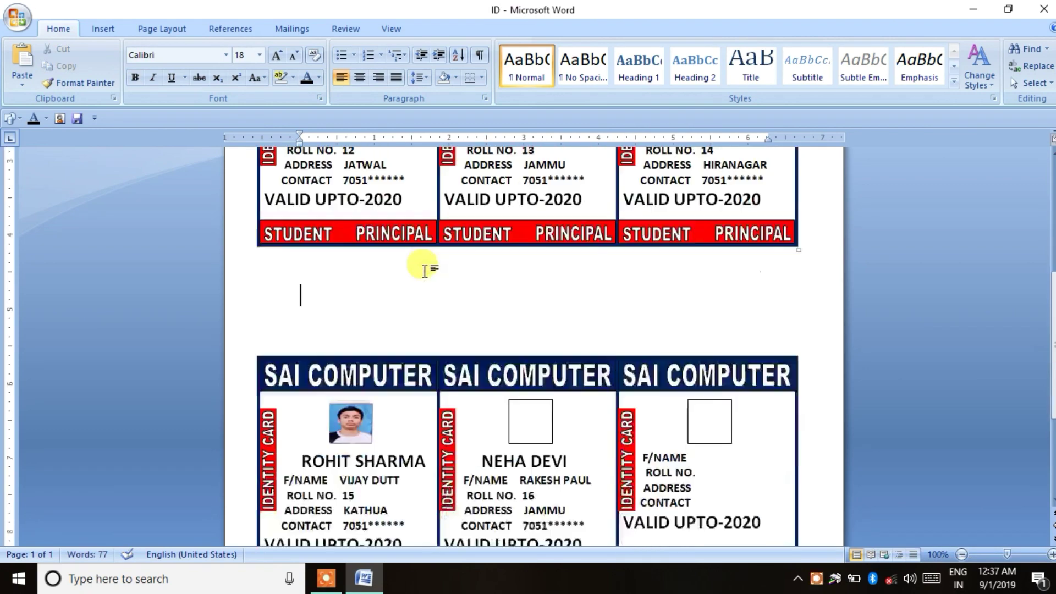
{"action": "scroll", "coordinate": [426, 272], "scroll_direction": "up", "scroll_amount": 4}
{"action": "scroll", "coordinate": [426, 273], "scroll_direction": "up", "scroll_amount": 6}
Zoom the page to about 140% and scroll until the first card row is fully visible.
{"action": "scroll", "coordinate": [427, 272], "scroll_direction": "down", "scroll_amount": 7}
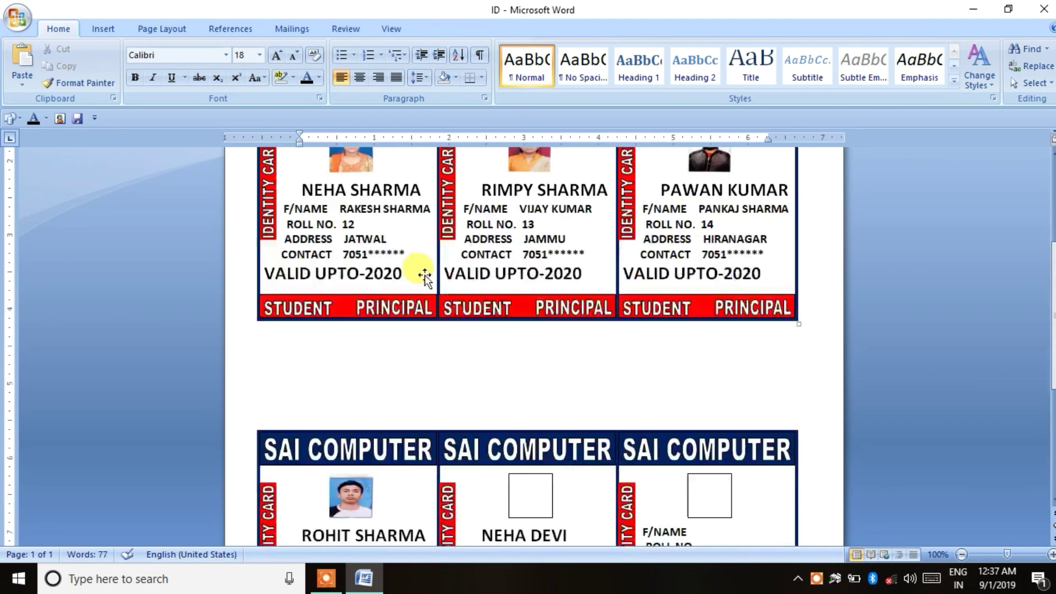
{"action": "scroll", "coordinate": [425, 275], "scroll_direction": "up", "scroll_amount": 7}
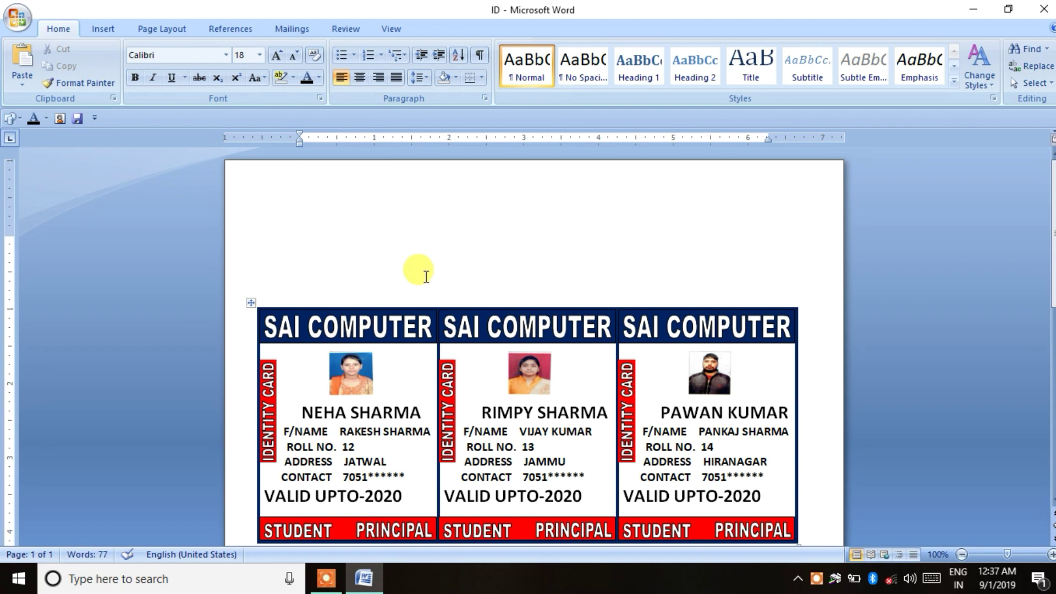
{"action": "scroll", "coordinate": [424, 440], "scroll_direction": "down", "scroll_amount": 1}
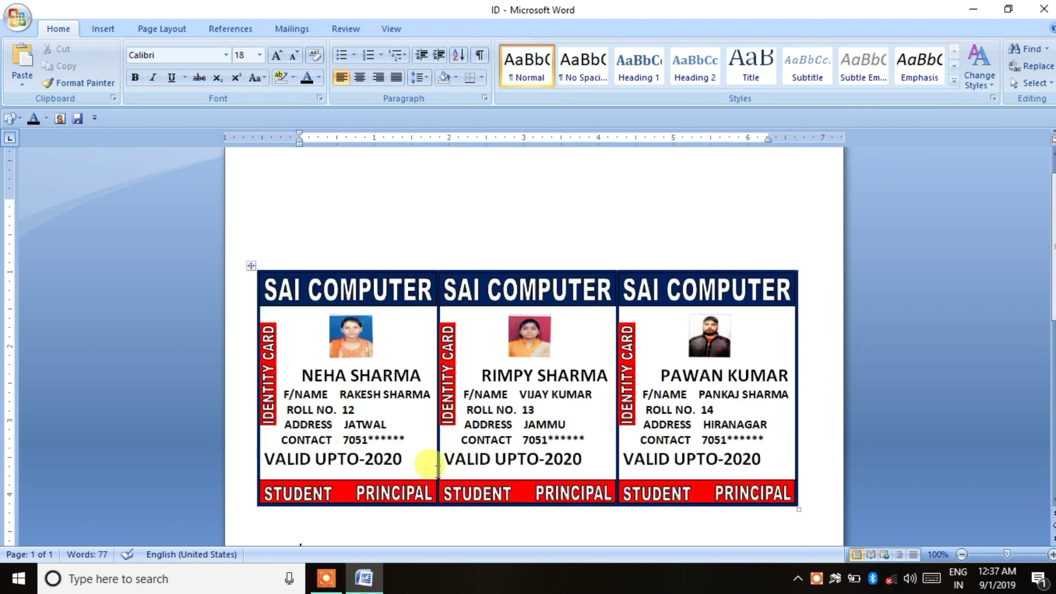
{"action": "left_click", "coordinate": [444, 372]}
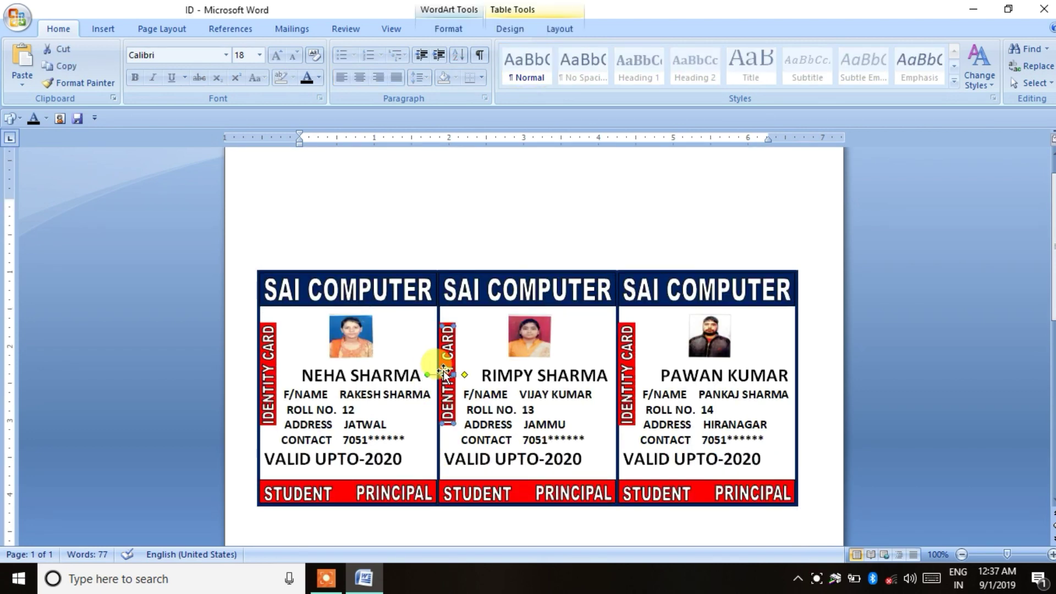
{"action": "left_click", "coordinate": [416, 203]}
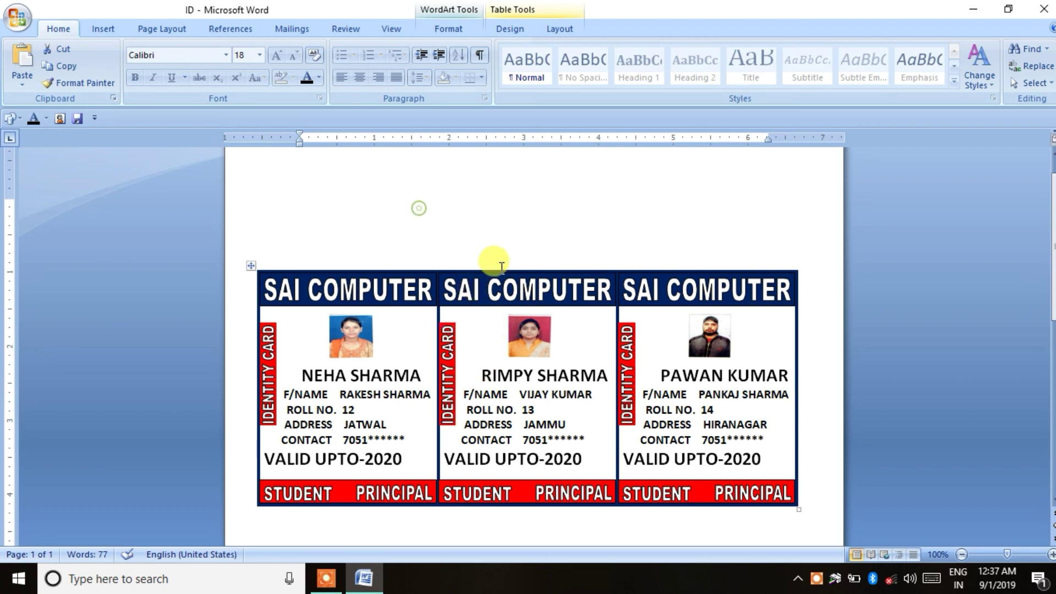
{"action": "left_click", "coordinate": [1021, 557]}
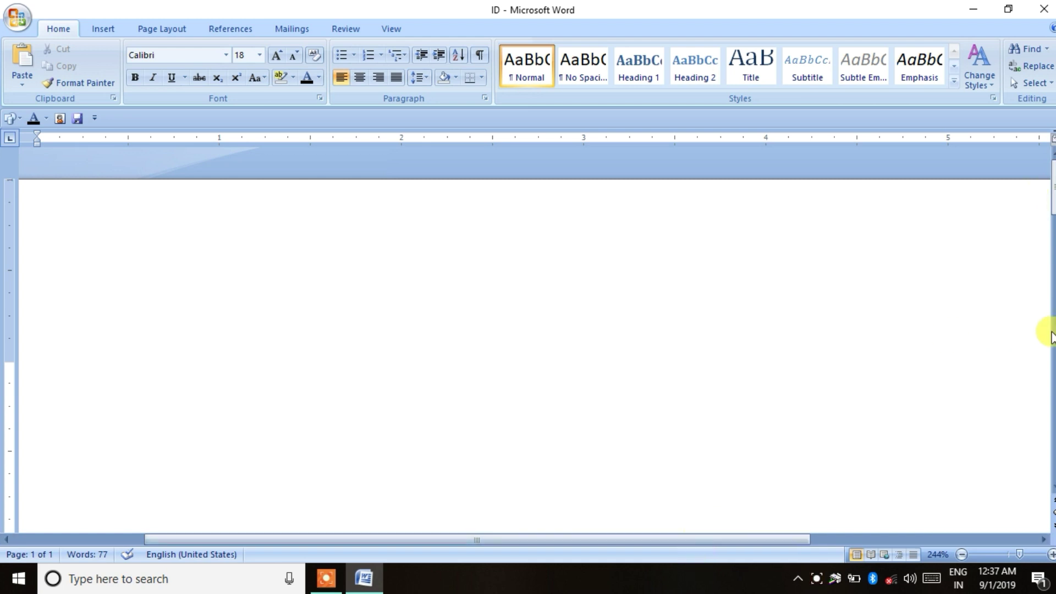
{"action": "left_click_drag", "start_coordinate": [1053, 187], "coordinate": [1050, 262]}
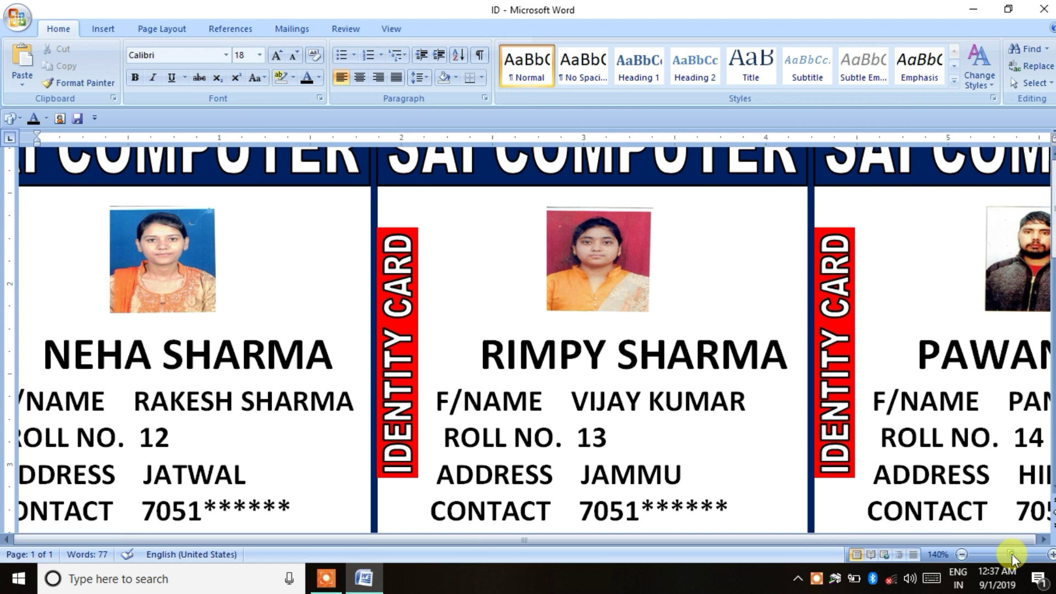
{"action": "left_click_drag", "start_coordinate": [1016, 553], "coordinate": [1011, 554]}
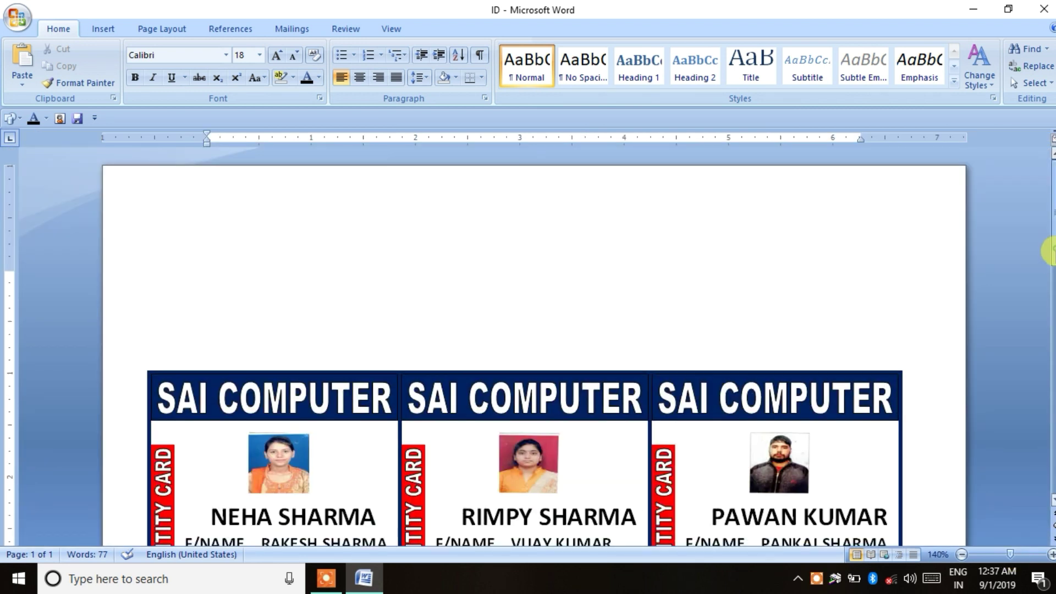
{"action": "left_click_drag", "start_coordinate": [1052, 263], "coordinate": [1052, 294]}
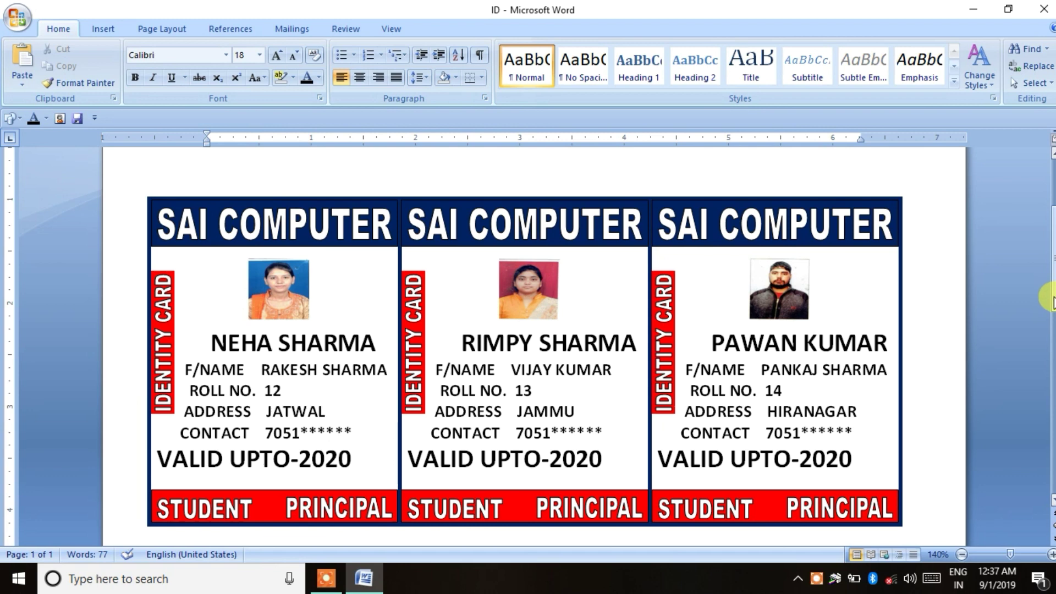
Scroll down past the SAI COMPUTER ID card table to reach the end of the document.
{"action": "scroll", "coordinate": [1048, 303], "scroll_direction": "down", "scroll_amount": 3}
{"action": "scroll", "coordinate": [875, 372], "scroll_direction": "down", "scroll_amount": 3}
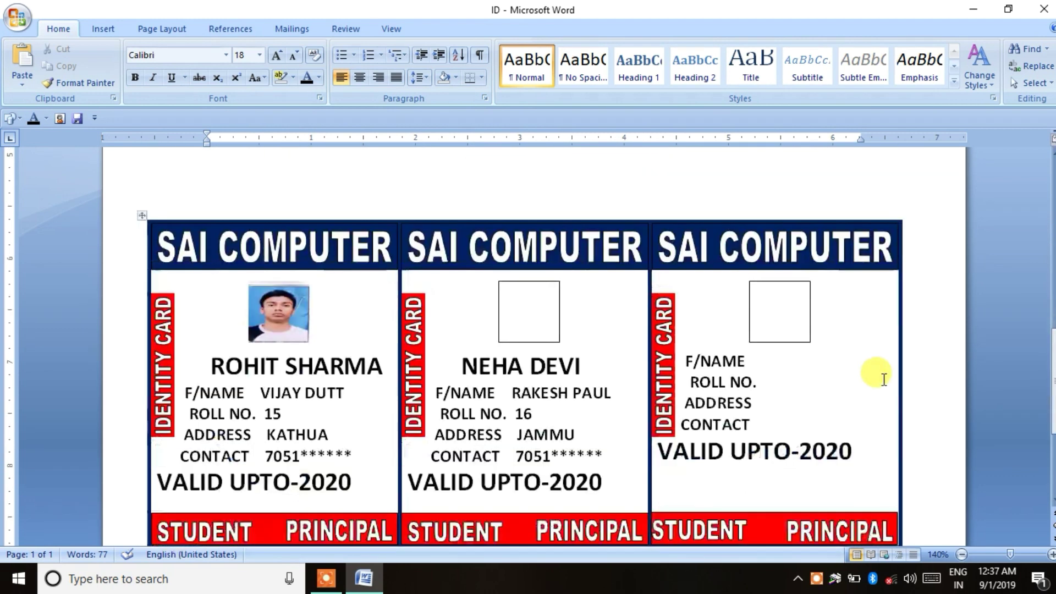
{"action": "scroll", "coordinate": [779, 401], "scroll_direction": "down", "scroll_amount": 4}
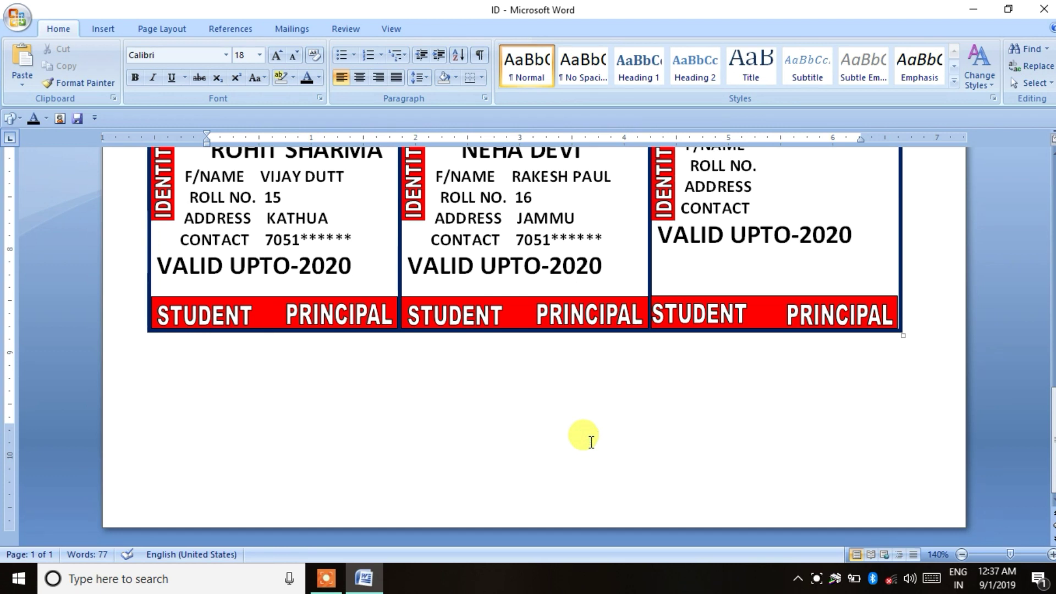
Insert a page break after the card table and enter the ten-digit contact phone number on page 2.
{"action": "key", "text": "ctrl+Return"}
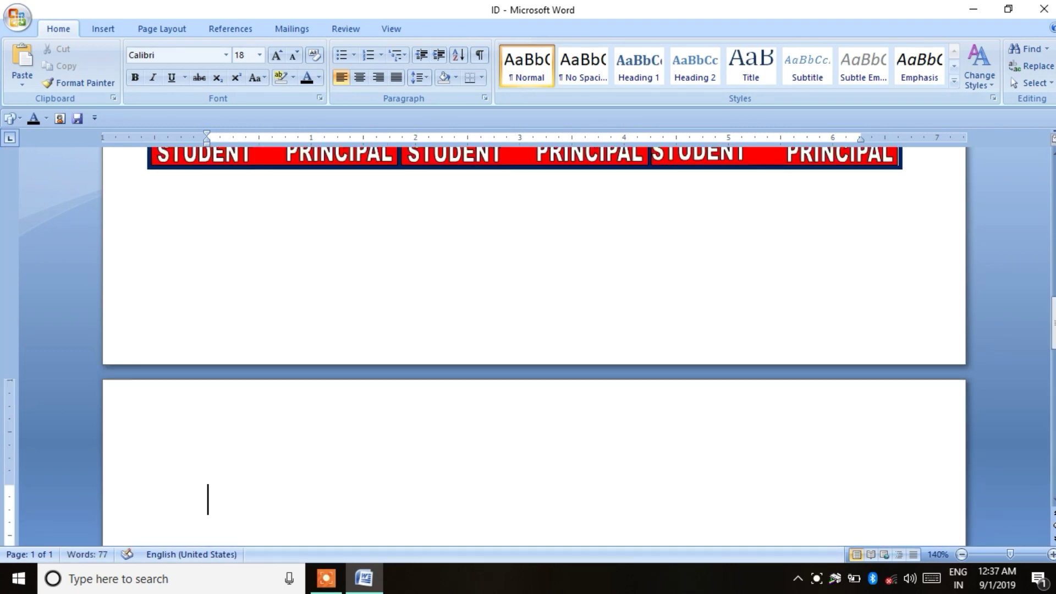
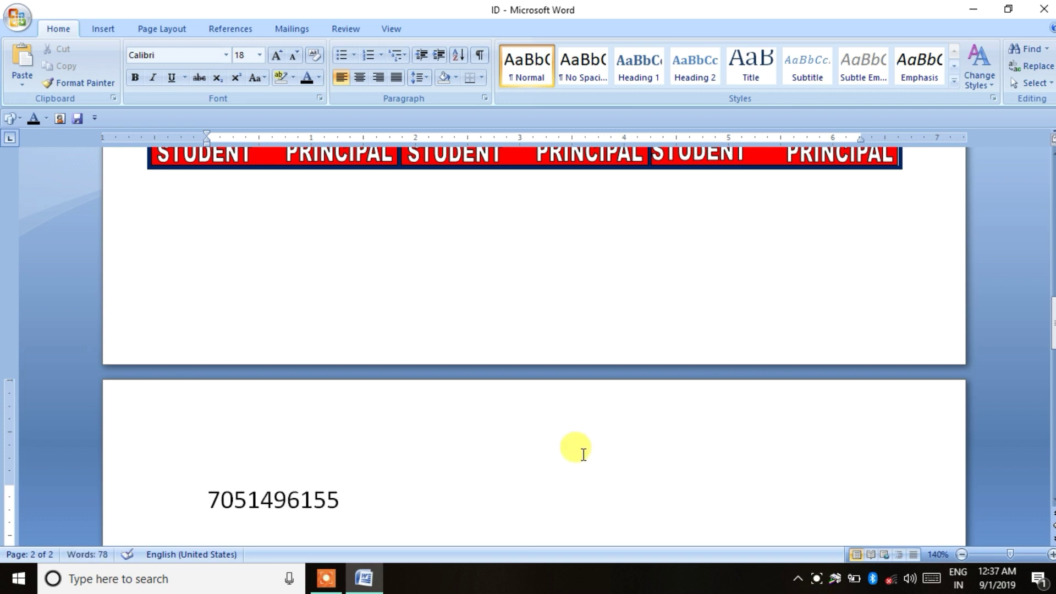
{"action": "scroll", "coordinate": [584, 454], "scroll_direction": "up", "scroll_amount": 2}
{"action": "scroll", "coordinate": [584, 455], "scroll_direction": "down", "scroll_amount": 4}
{"action": "scroll", "coordinate": [584, 455], "scroll_direction": "up", "scroll_amount": 3}
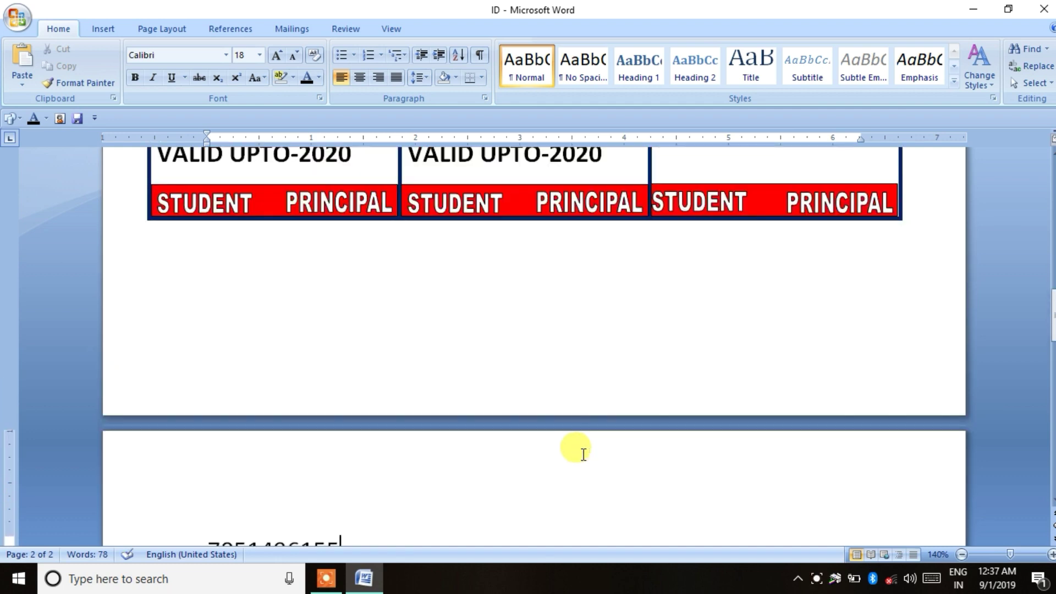
{"action": "scroll", "coordinate": [584, 454], "scroll_direction": "up", "scroll_amount": 2}
{"action": "scroll", "coordinate": [583, 454], "scroll_direction": "up", "scroll_amount": 2}
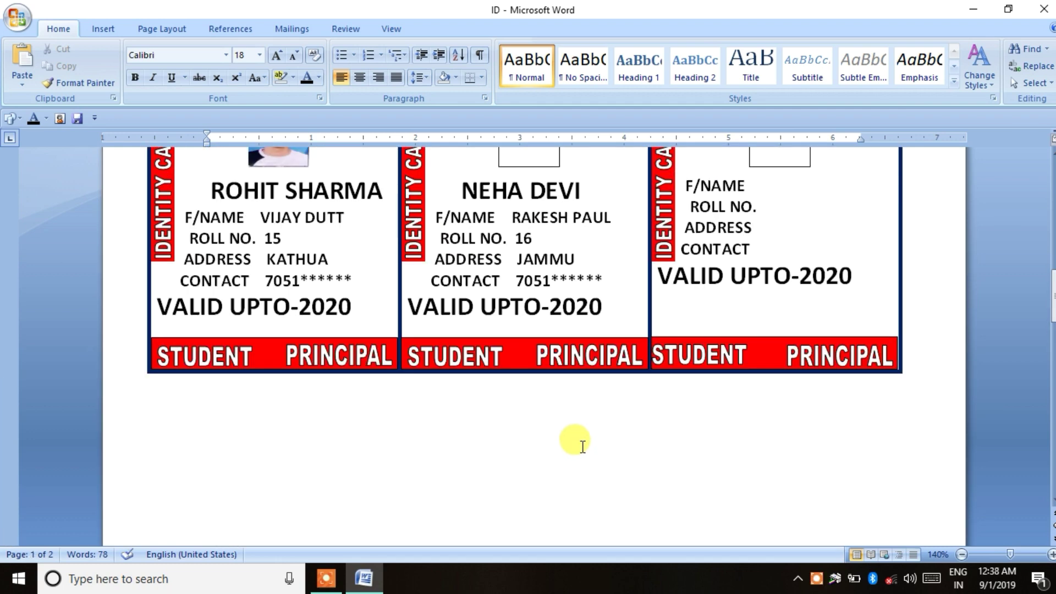
{"action": "scroll", "coordinate": [584, 455], "scroll_direction": "down", "scroll_amount": 10}
{"action": "scroll", "coordinate": [581, 445], "scroll_direction": "up", "scroll_amount": 8}
{"action": "scroll", "coordinate": [579, 443], "scroll_direction": "up", "scroll_amount": 3}
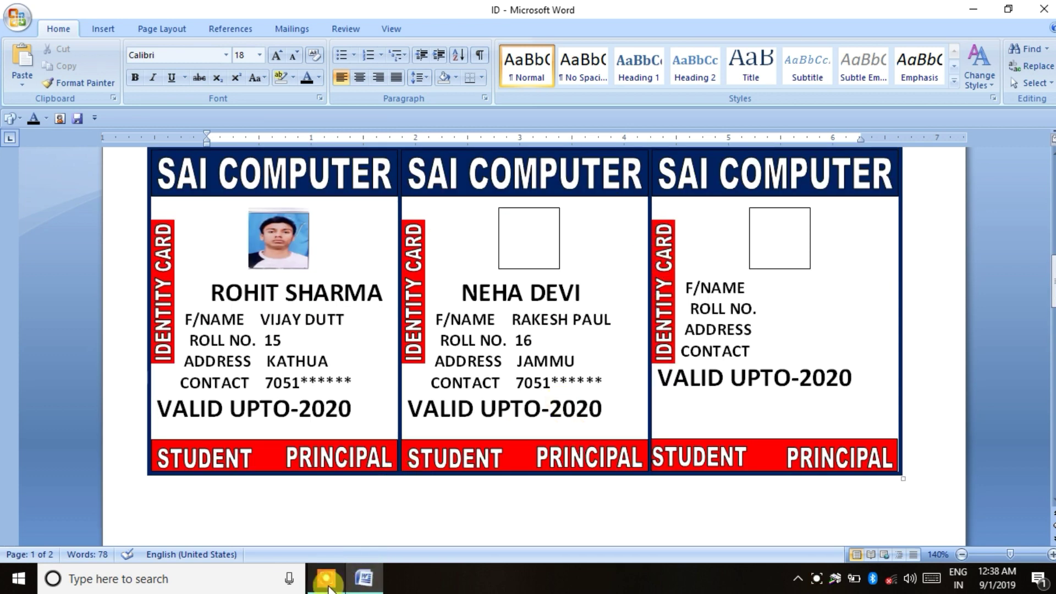
{"action": "mouse_move", "coordinate": [326, 579]}
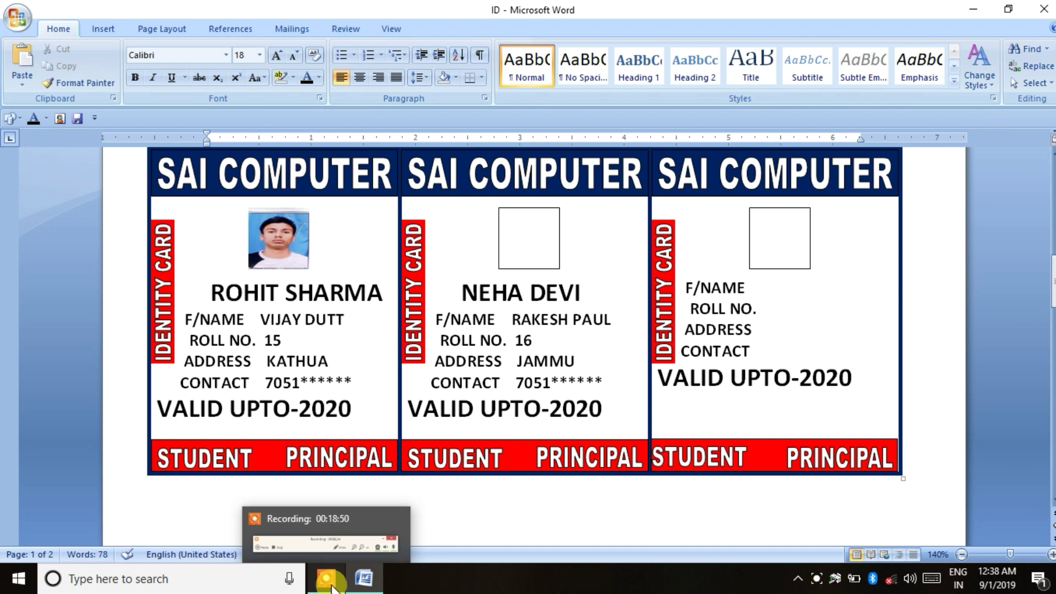
{"action": "left_click", "coordinate": [332, 589]}
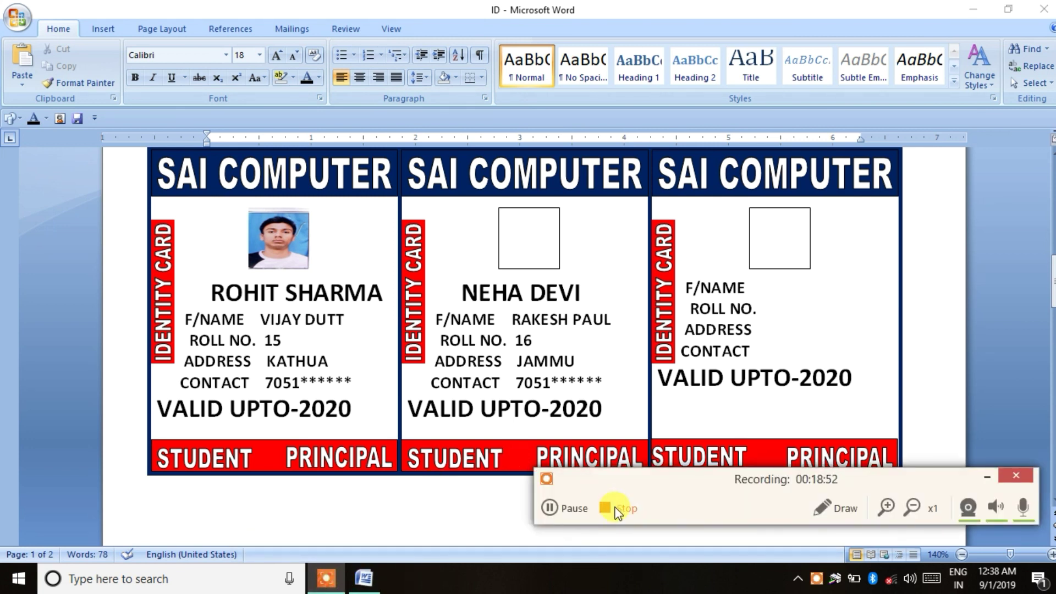